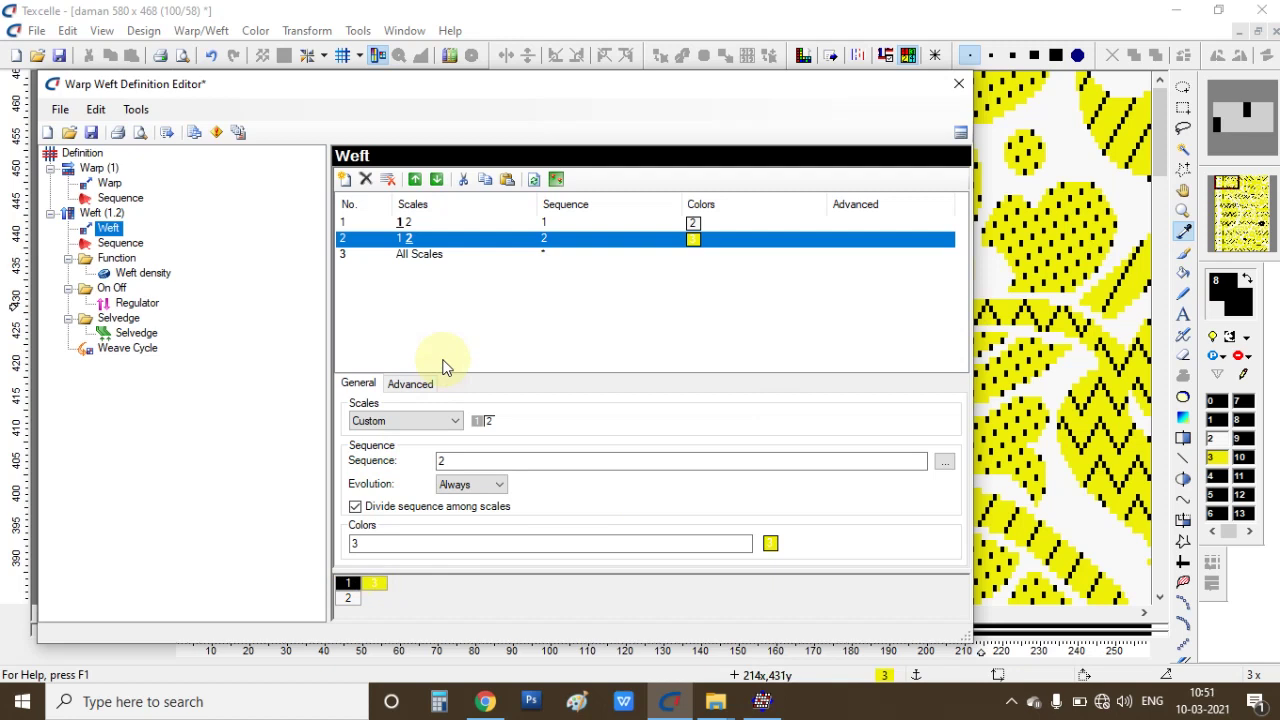
- Copy all three weft definition rows into the weft Sequence list and apply the definition
{"action": "left_click_drag", "start_coordinate": [734, 322], "coordinate": [408, 205]}
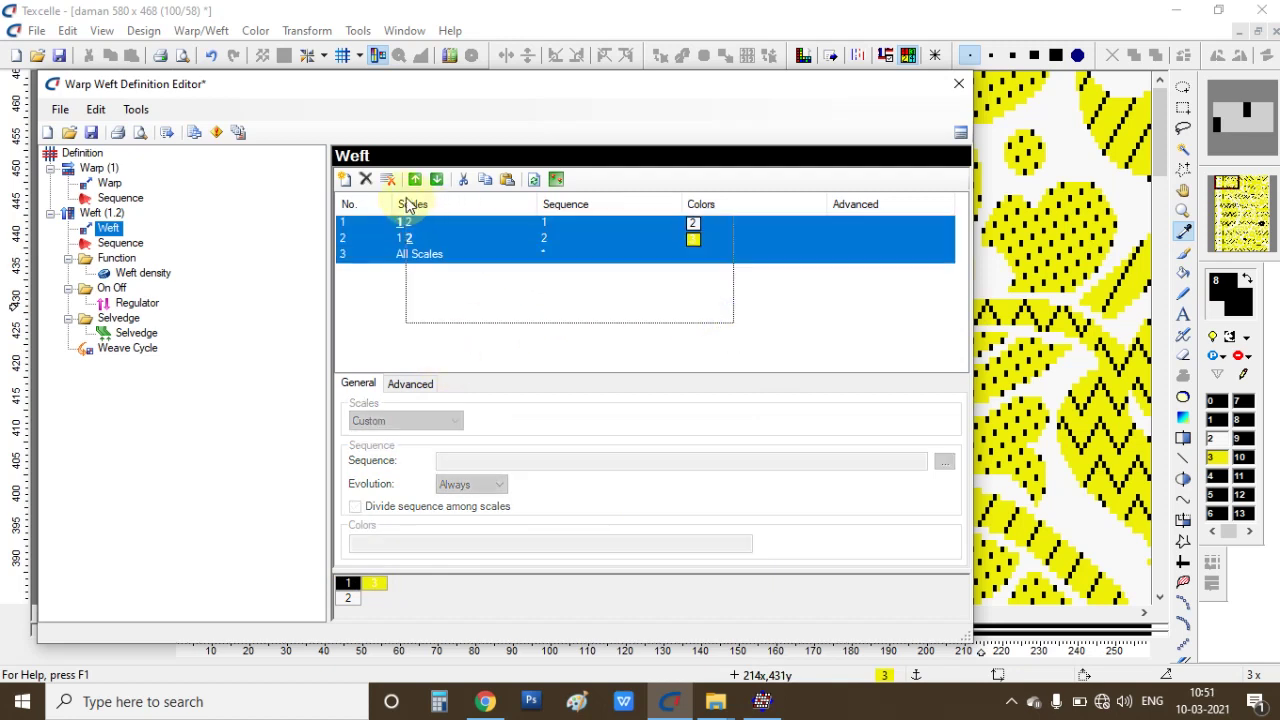
{"action": "right_click", "coordinate": [408, 205]}
{"action": "left_click", "coordinate": [842, 475]}
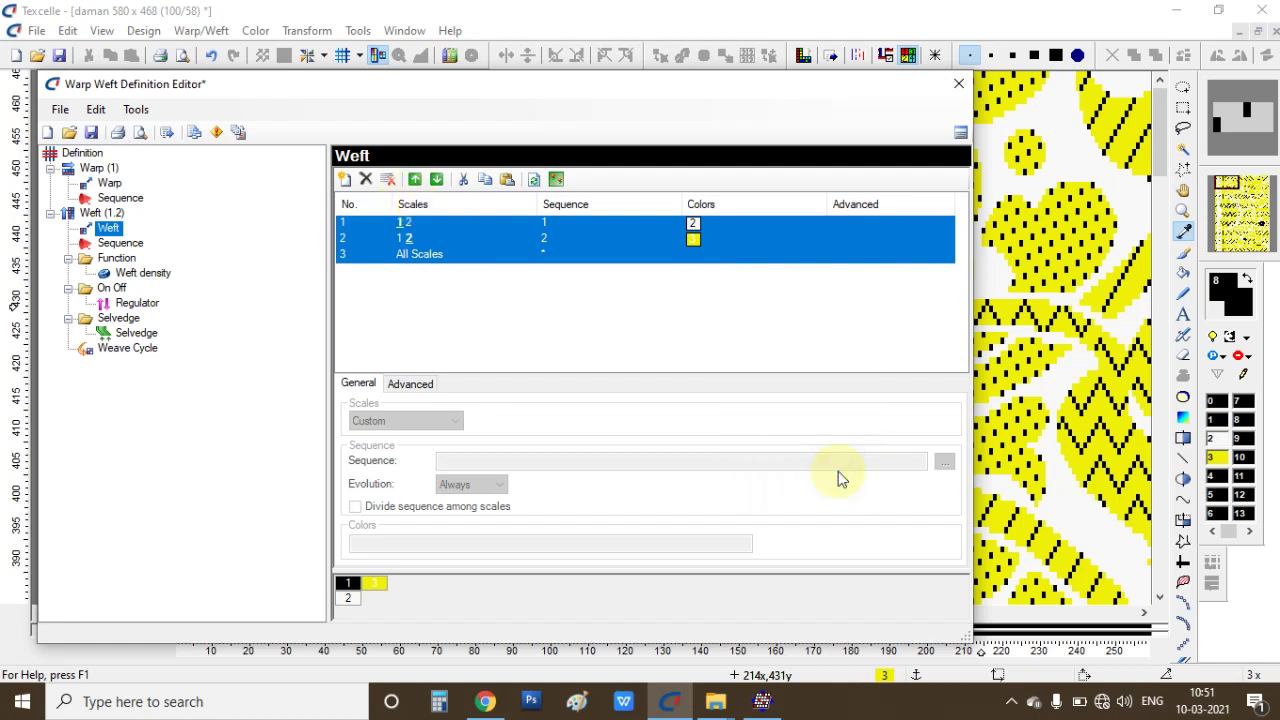
{"action": "left_click", "coordinate": [118, 243]}
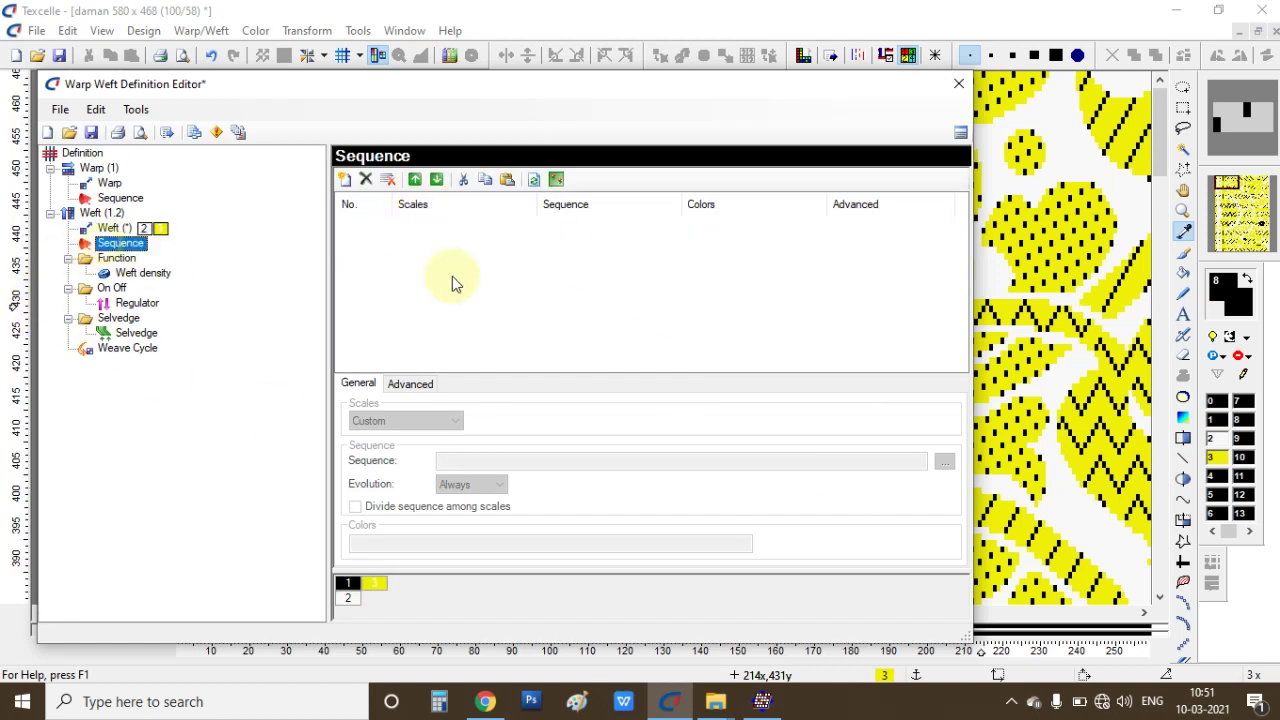
{"action": "right_click", "coordinate": [538, 276]}
{"action": "left_click", "coordinate": [609, 440]}
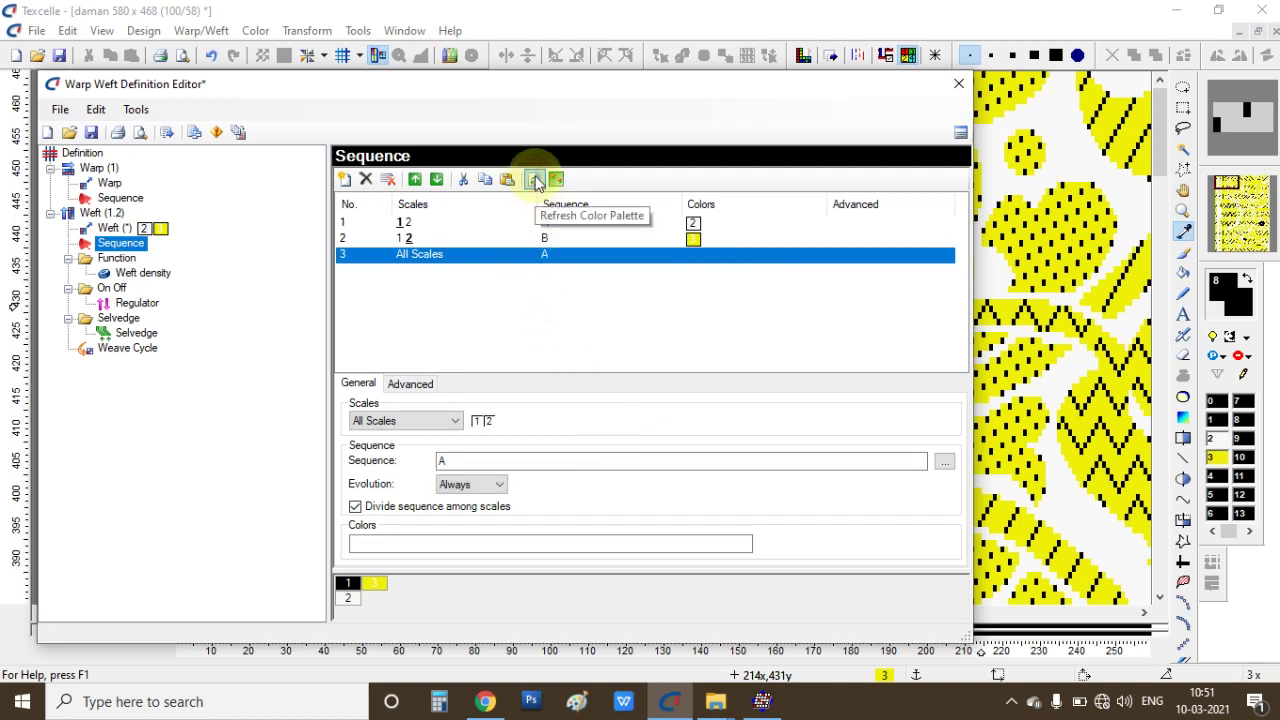
{"action": "left_click", "coordinate": [167, 135]}
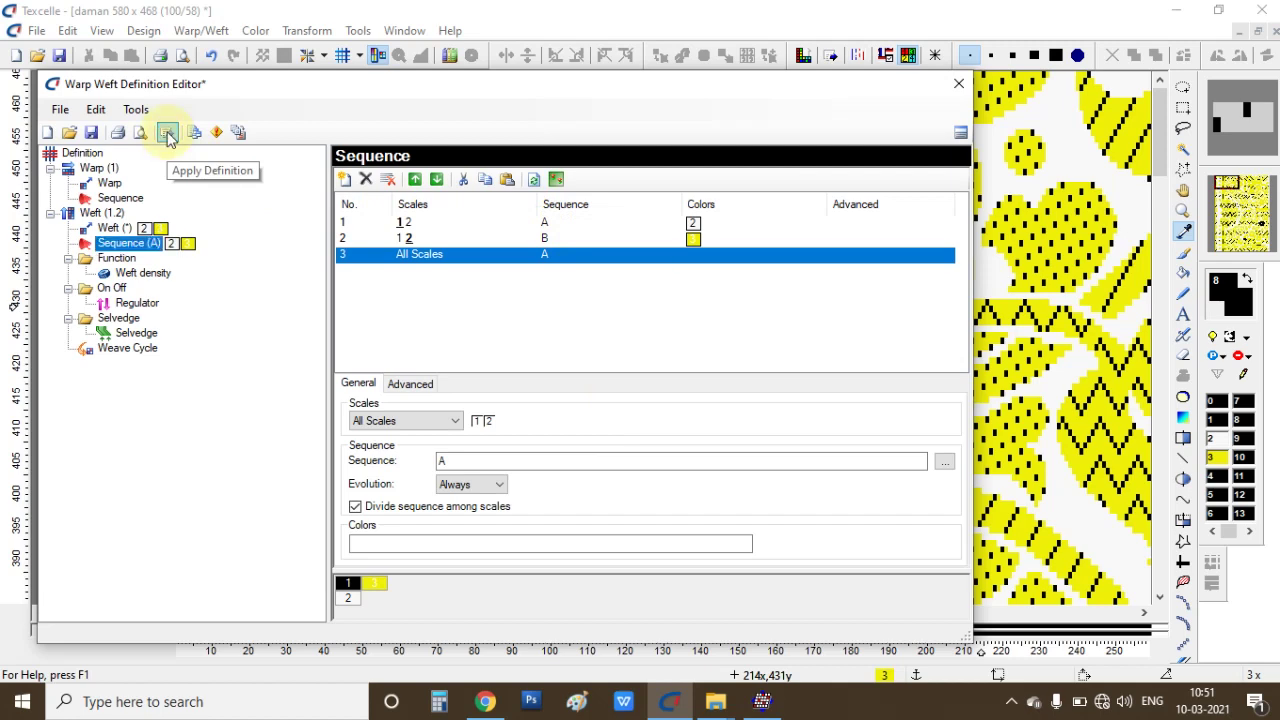
- Save the design as design01 in the "weave in texcelle" folder
{"action": "left_click", "coordinate": [59, 57]}
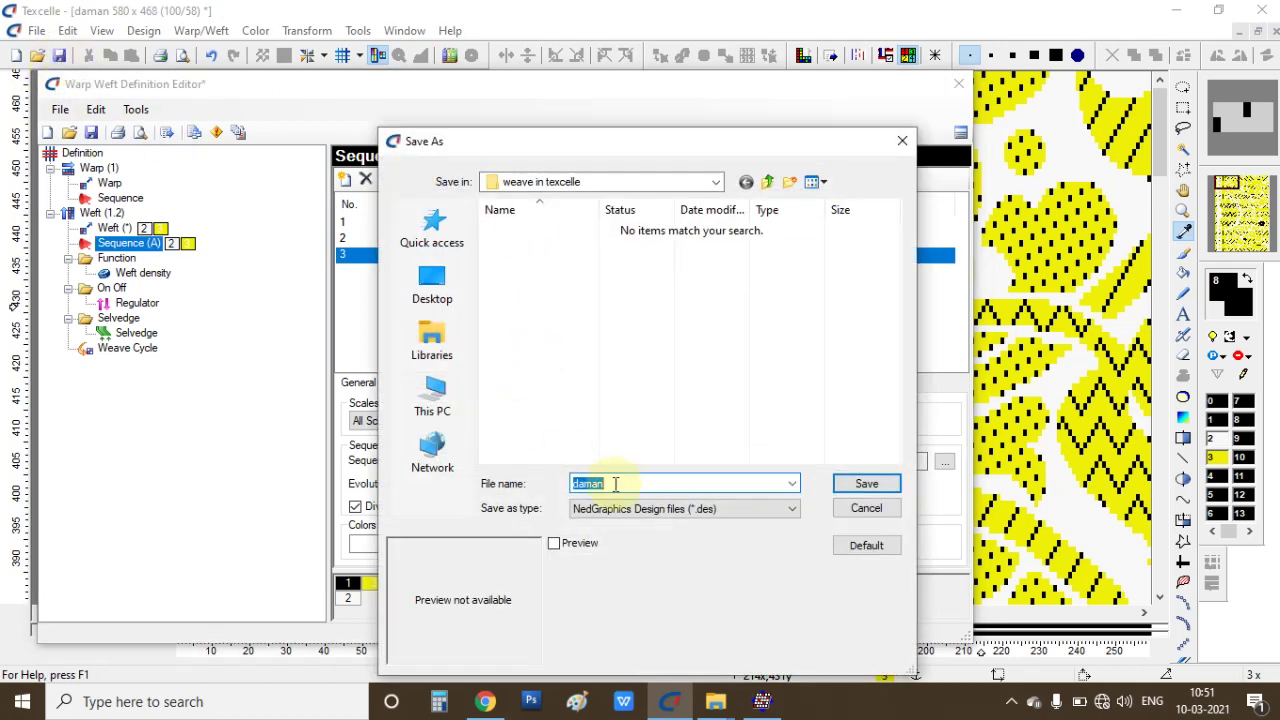
{"action": "left_click_drag", "start_coordinate": [615, 484], "coordinate": [414, 474]}
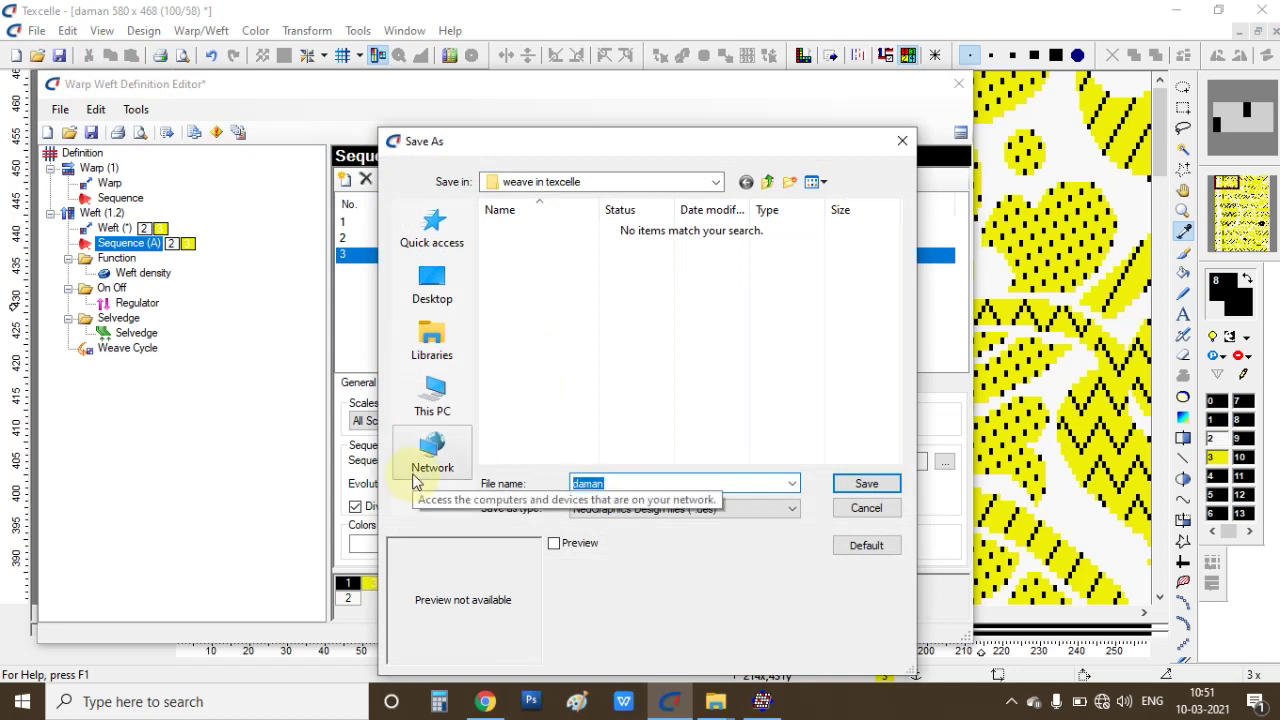
{"action": "type", "text": "desin"}
{"action": "key", "text": "BackSpace"}
{"action": "type", "text": "gn"}
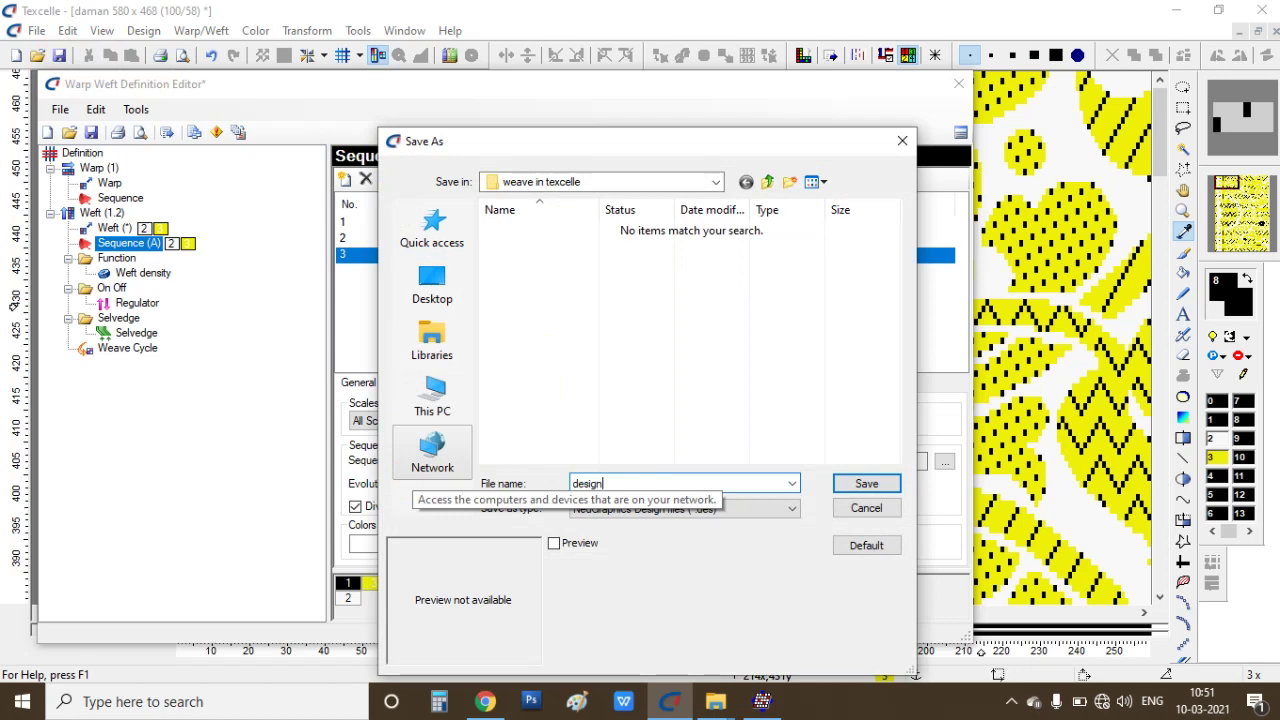
{"action": "type", "text": "01"}
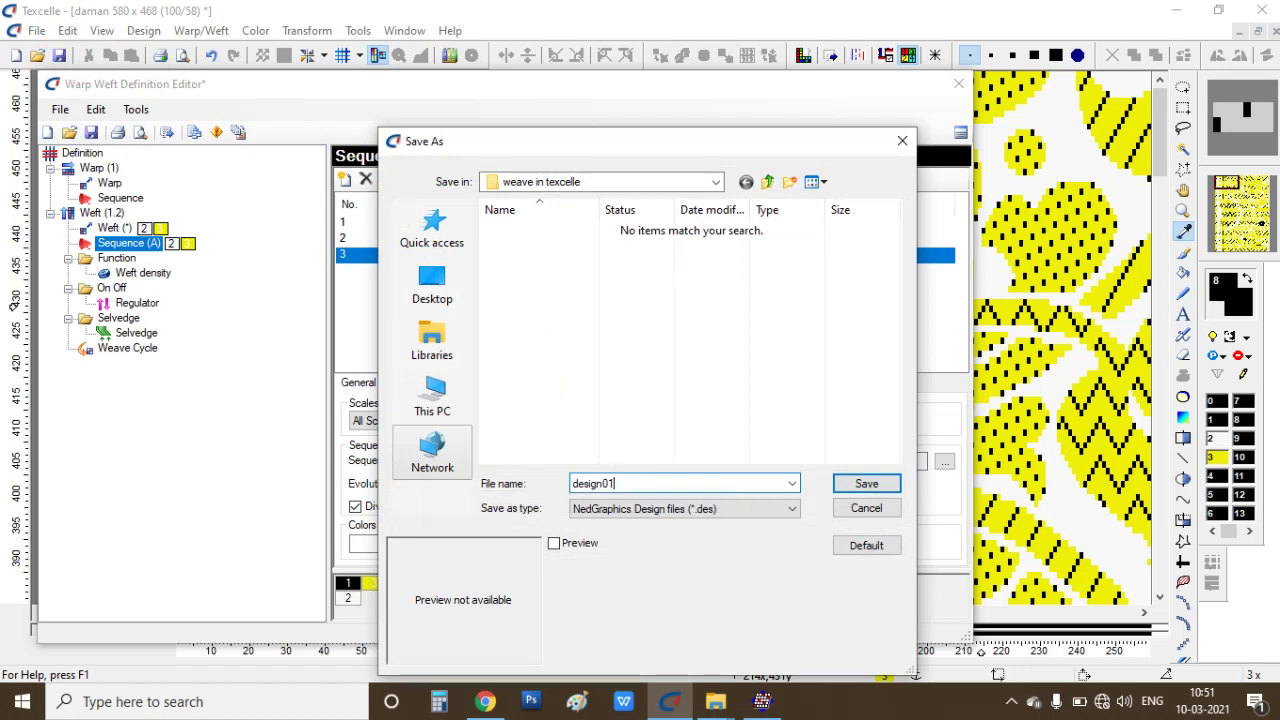
{"action": "left_click", "coordinate": [860, 484]}
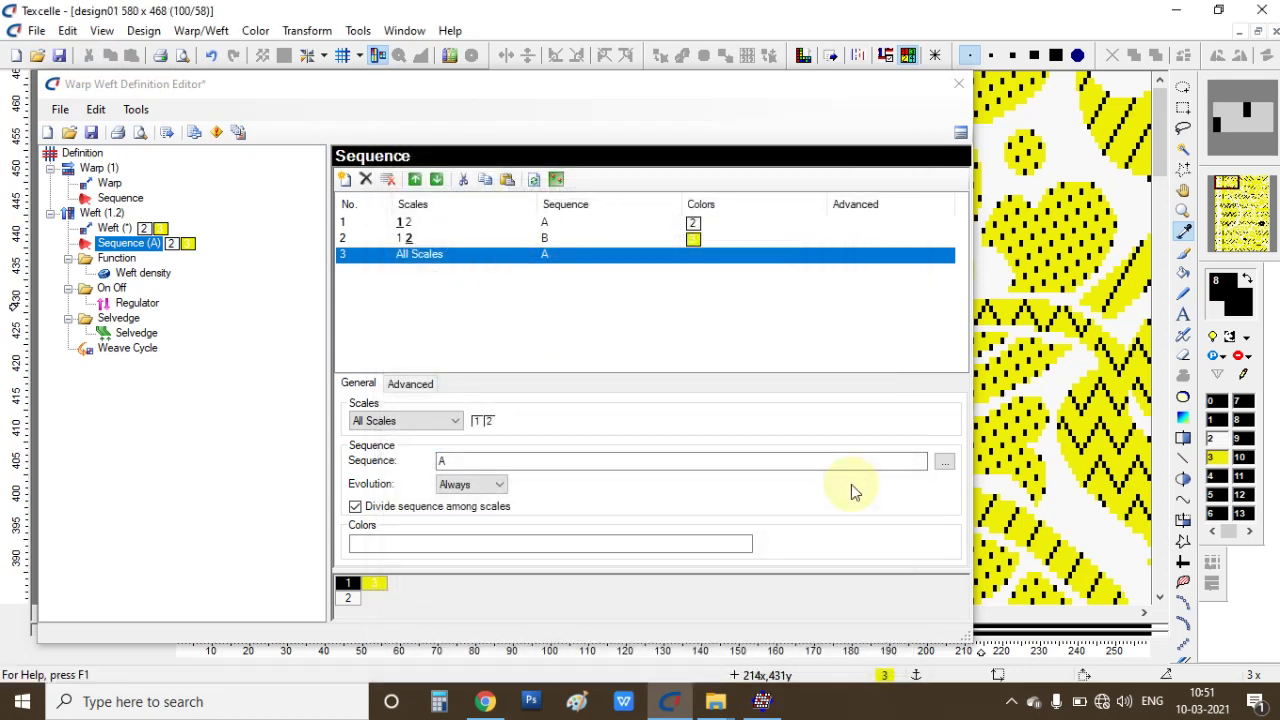
- Check the "weave in texcelle" desktop folder for the saved design file
{"action": "left_click", "coordinate": [1218, 9]}
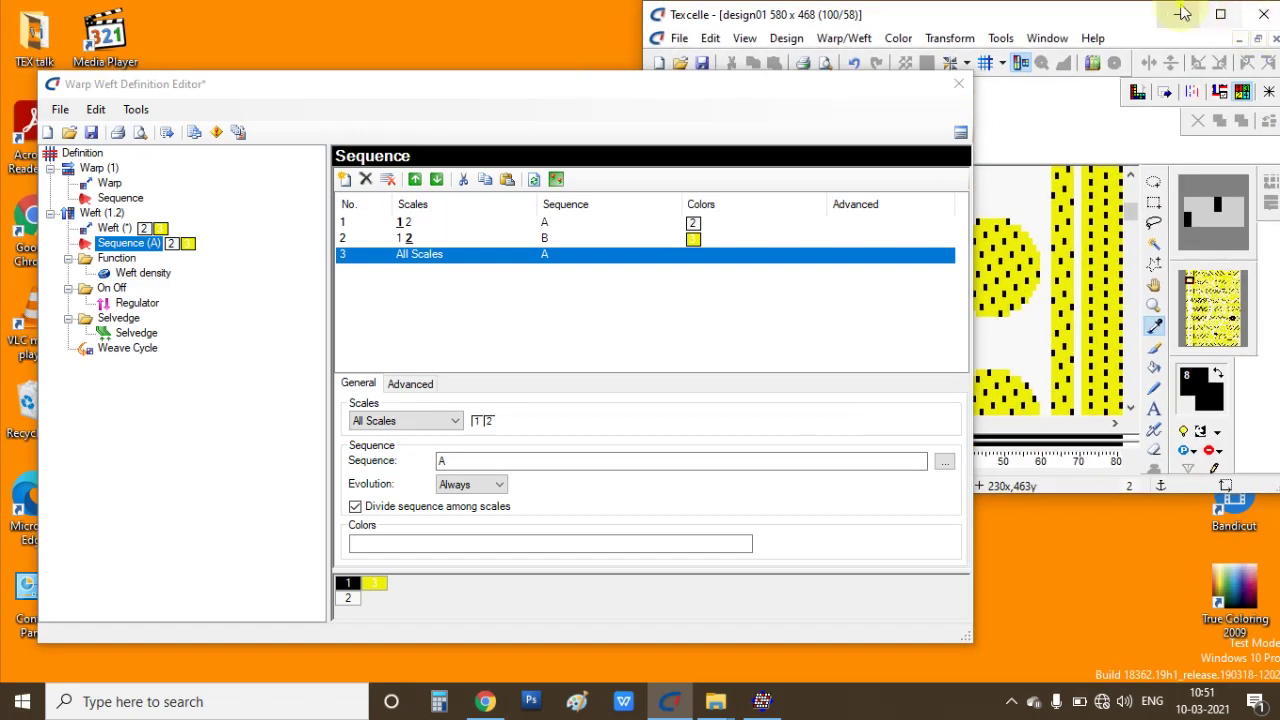
{"action": "left_click", "coordinate": [1179, 14]}
{"action": "double_click", "coordinate": [105, 595]}
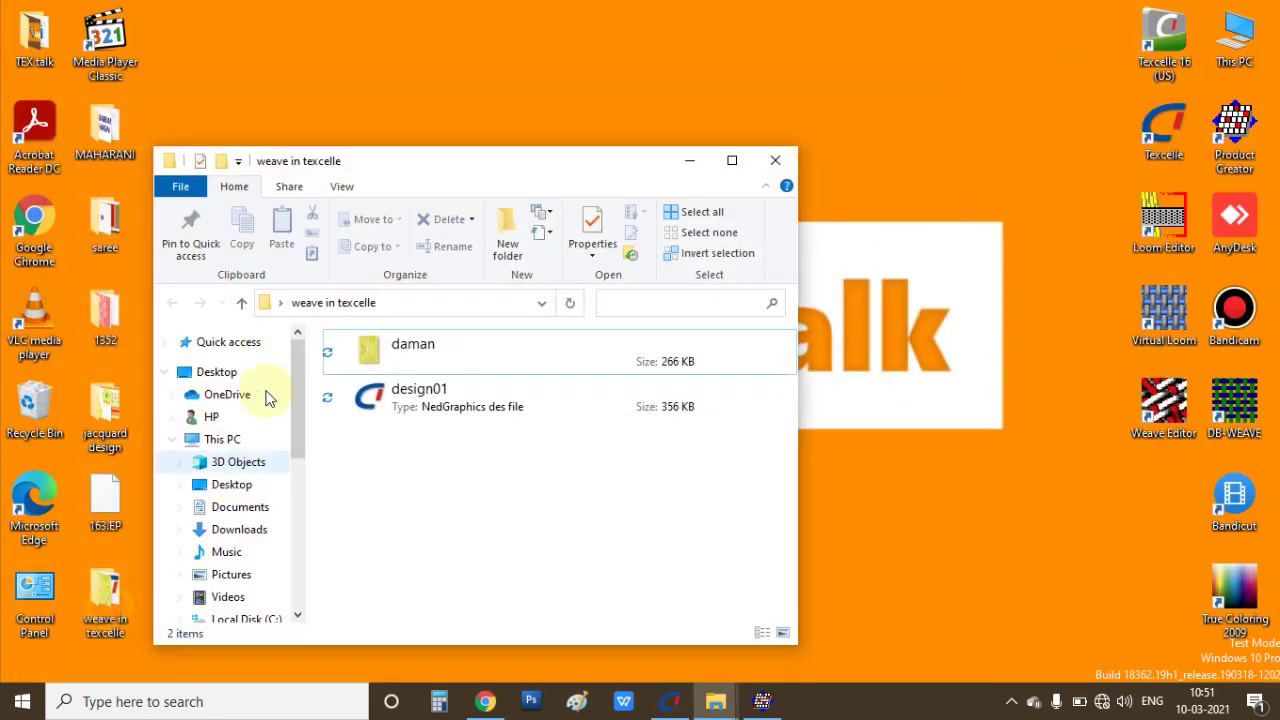
{"action": "left_click", "coordinate": [689, 160]}
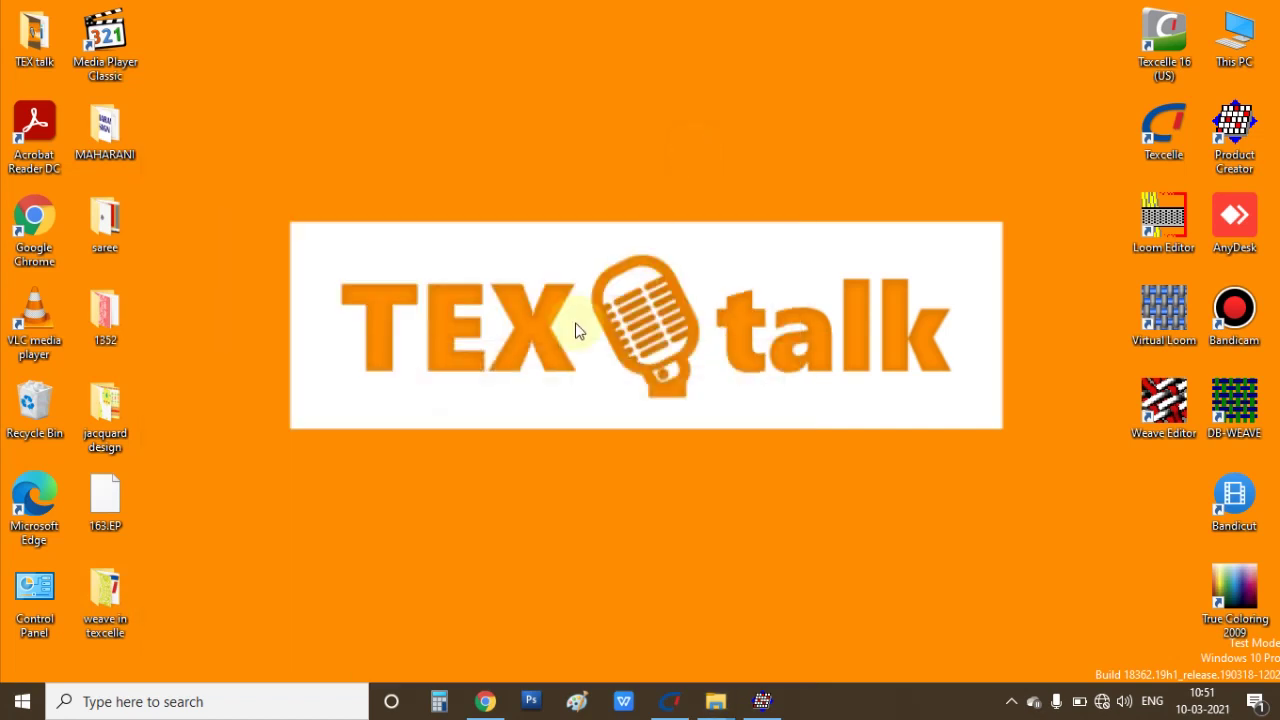
- Start a new product in NedGraphics Jacquard Product Creator and load design01 from the "weave in texcelle" desktop folder
{"action": "double_click", "coordinate": [1206, 141]}
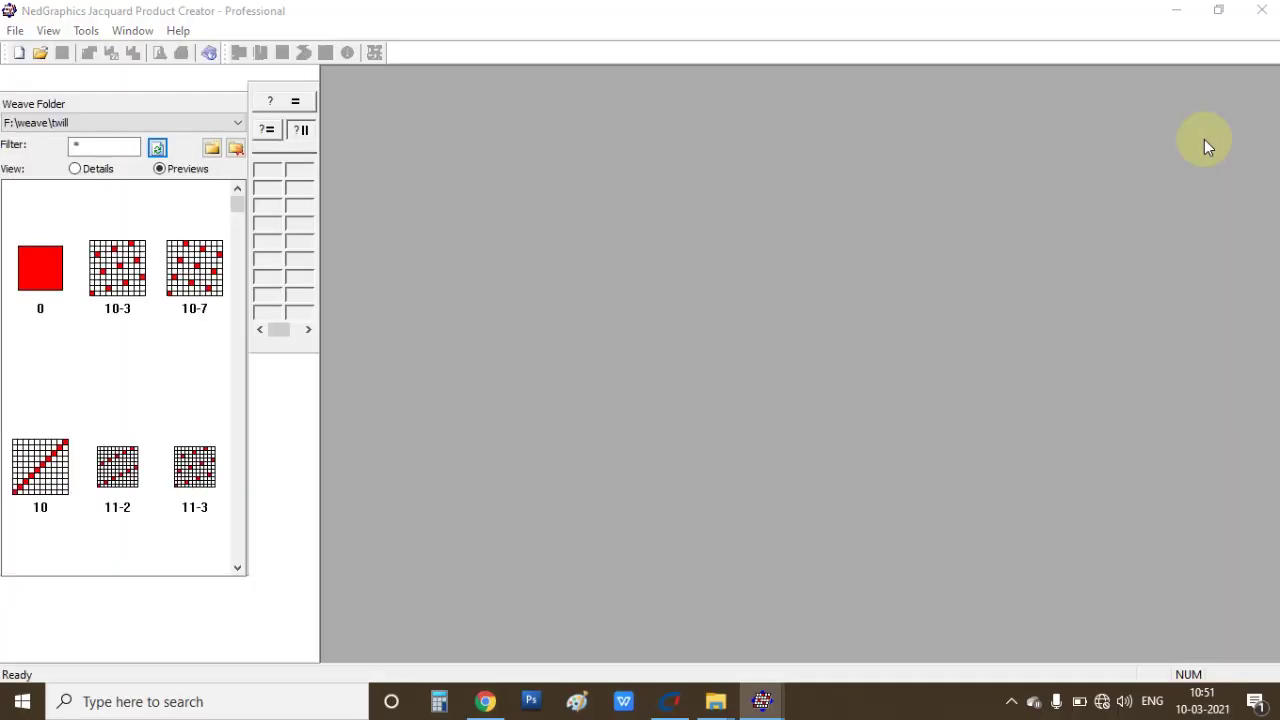
{"action": "left_click", "coordinate": [18, 53]}
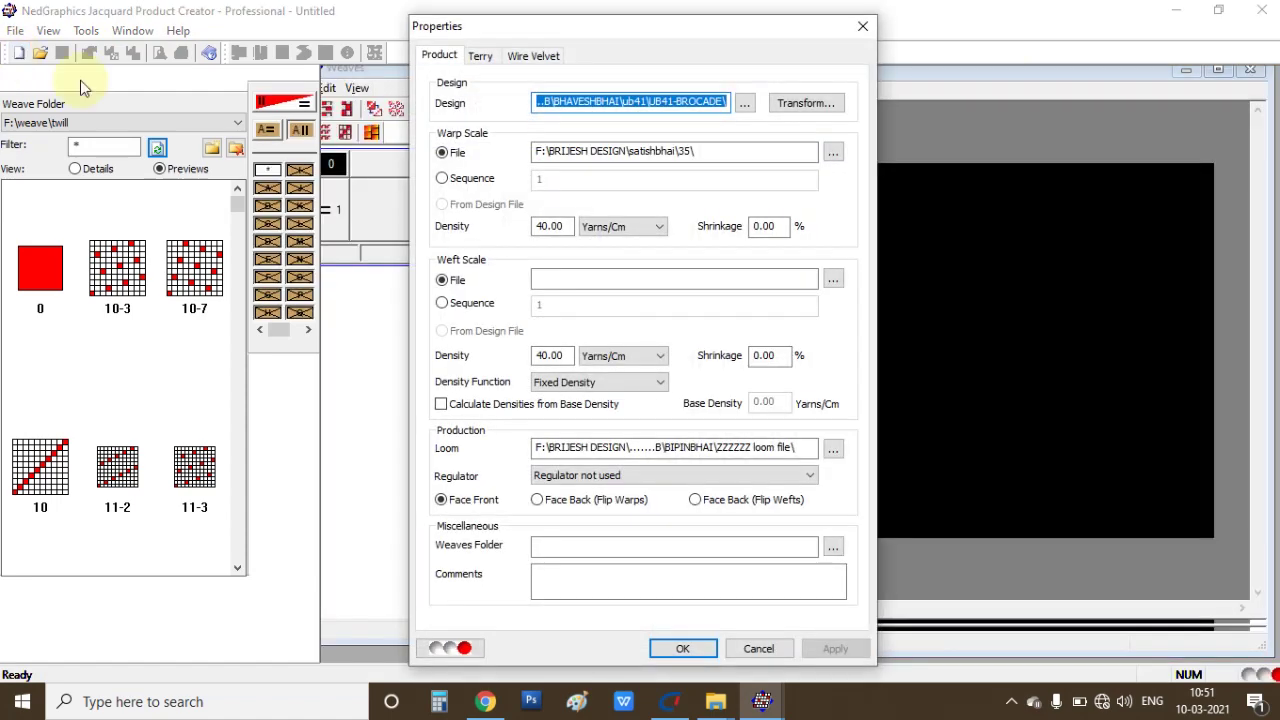
{"action": "left_click", "coordinate": [744, 103]}
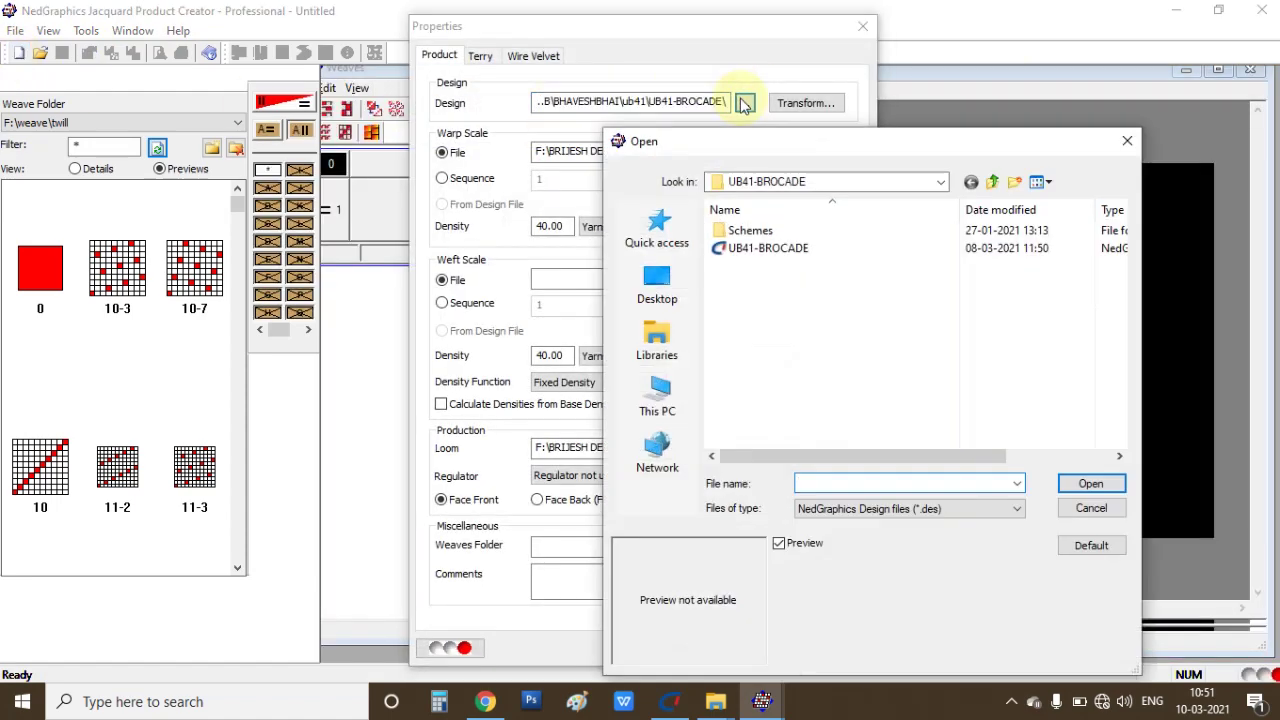
{"action": "left_click", "coordinate": [668, 388]}
{"action": "left_click", "coordinate": [675, 292]}
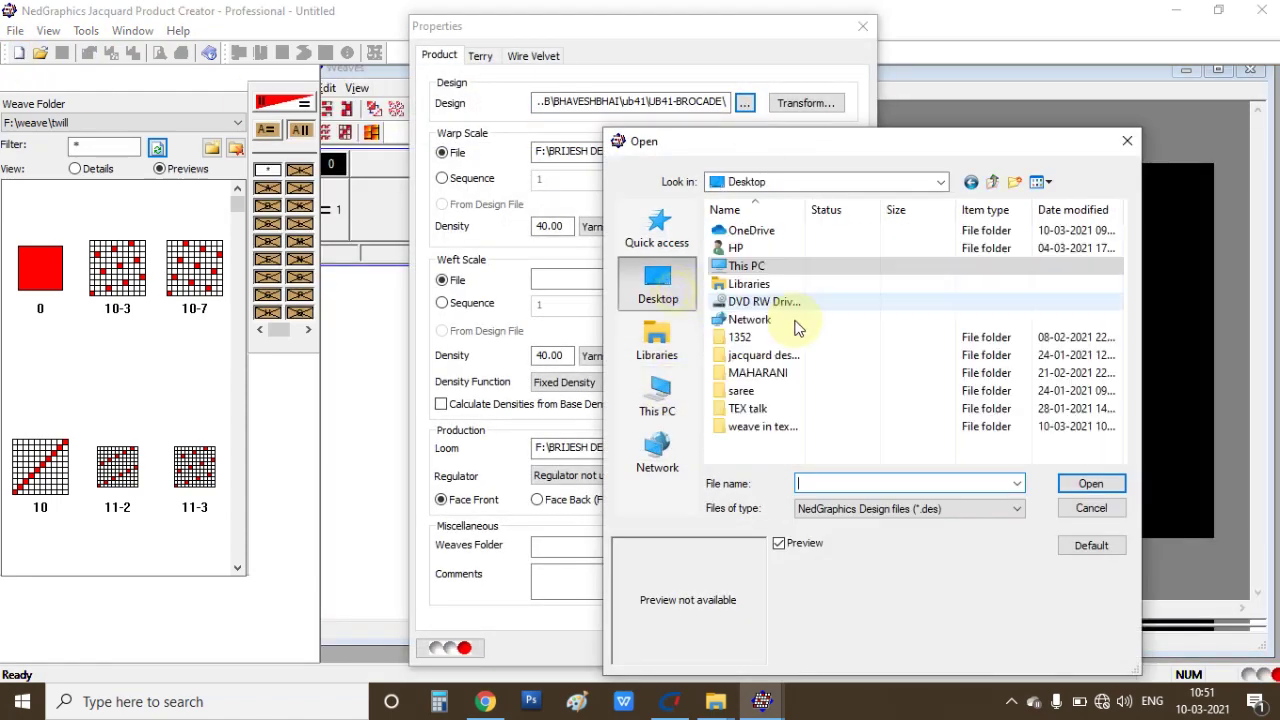
{"action": "double_click", "coordinate": [780, 427]}
{"action": "left_click", "coordinate": [794, 233]}
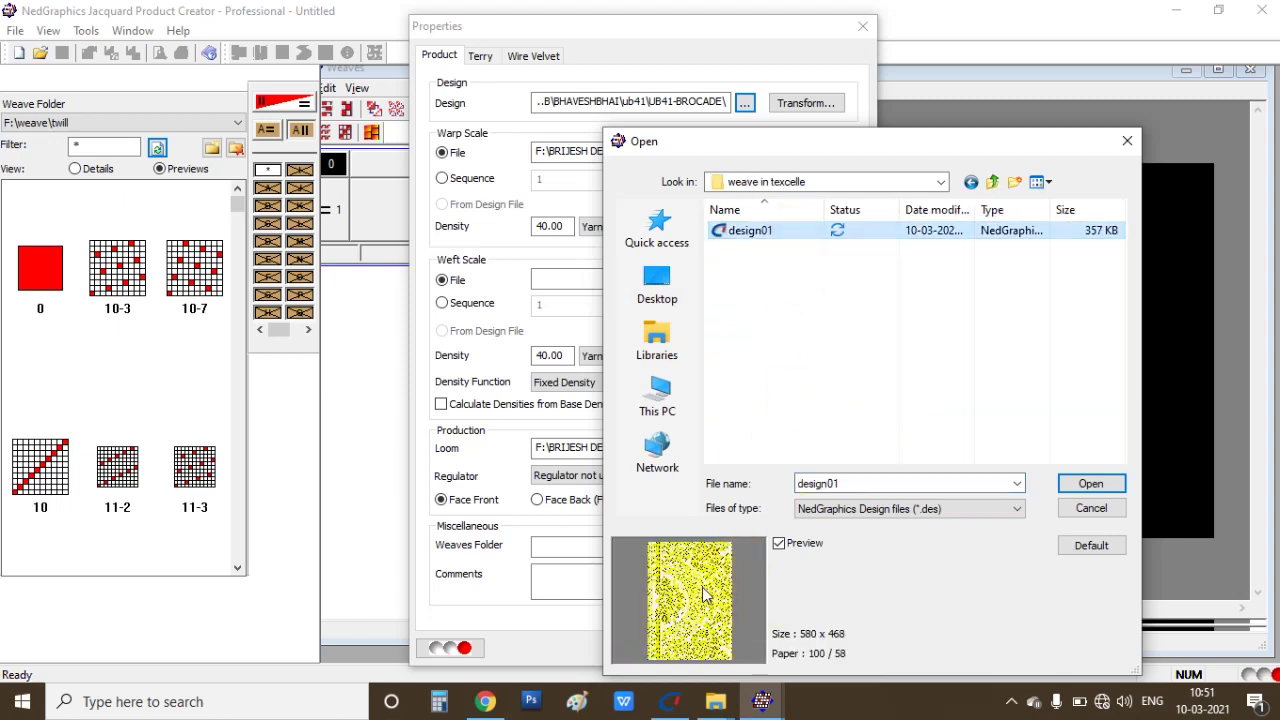
{"action": "left_click", "coordinate": [779, 543]}
{"action": "left_click", "coordinate": [779, 543]}
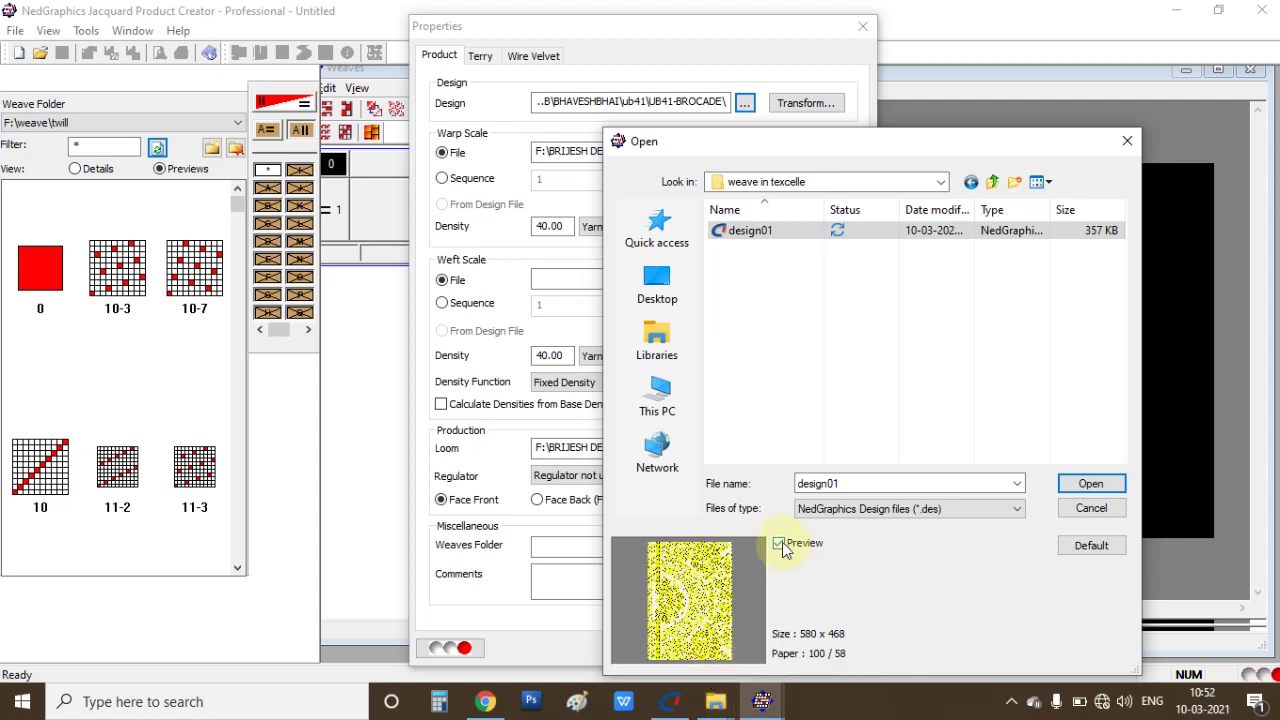
{"action": "left_click", "coordinate": [1080, 486]}
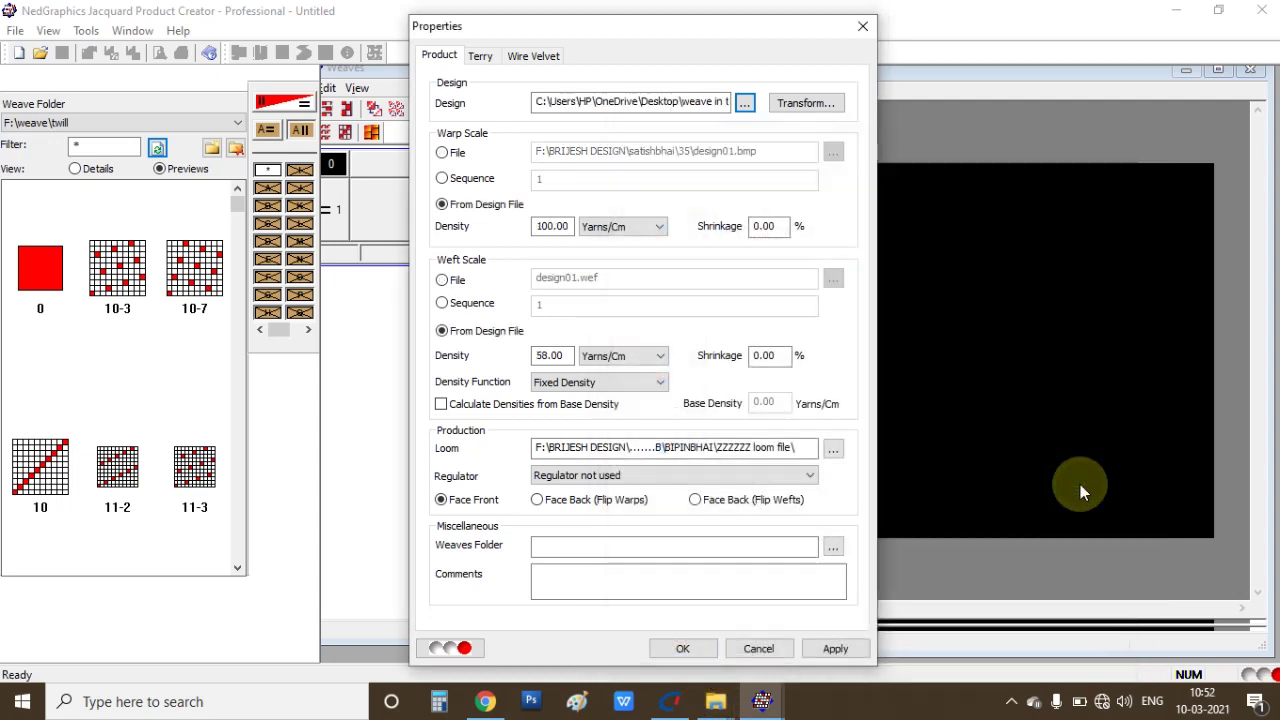
- Set the product's loom file to Untitled672.ncl, apply the properties and close them
{"action": "left_click", "coordinate": [833, 448]}
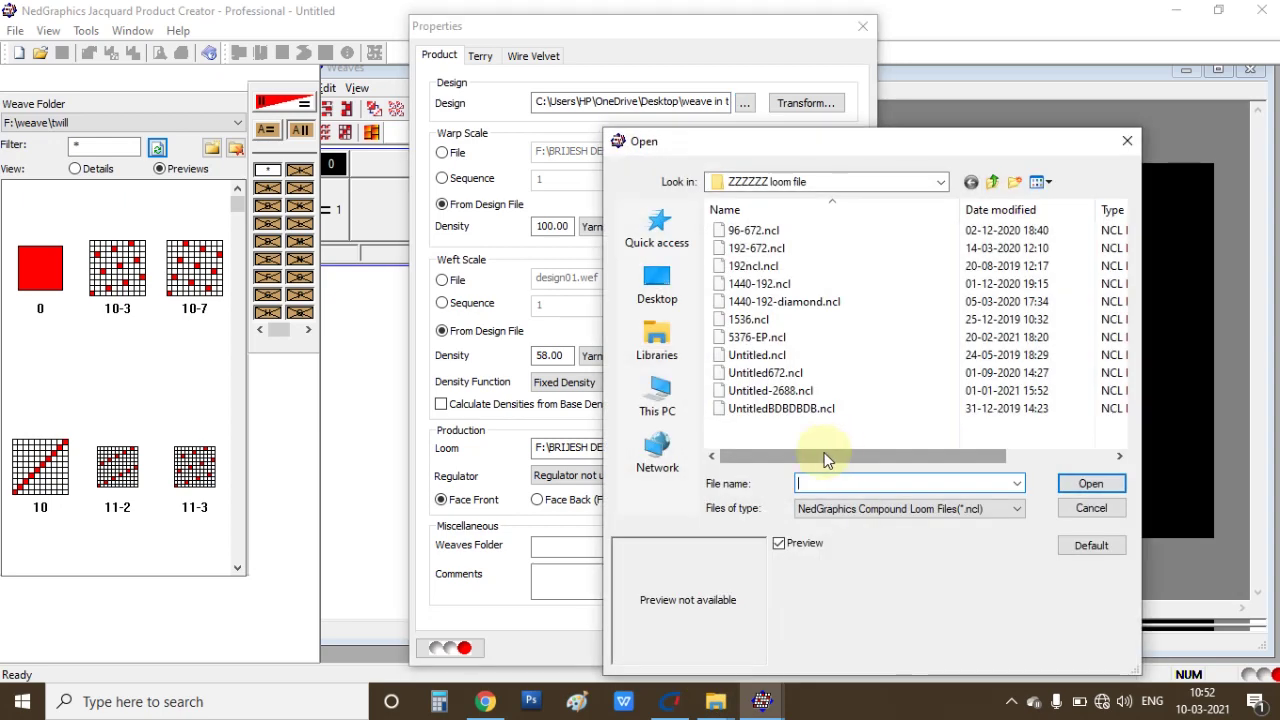
{"action": "left_click", "coordinate": [668, 702]}
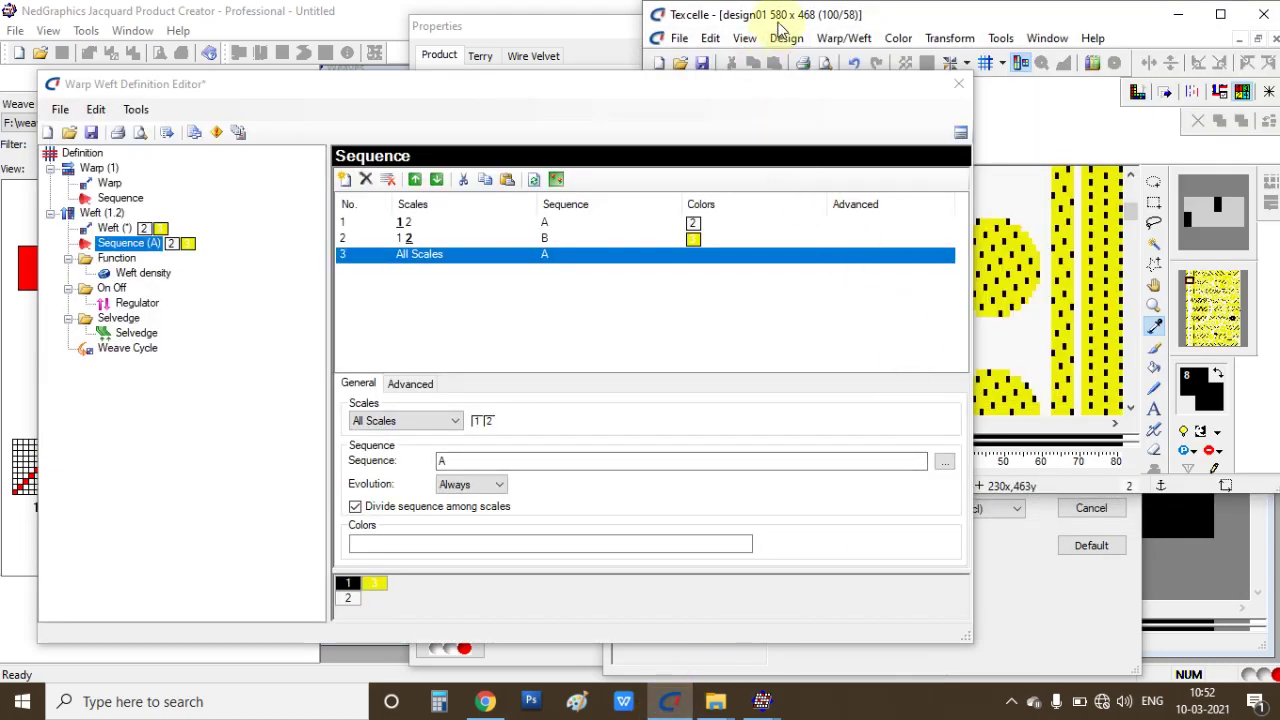
{"action": "left_click", "coordinate": [760, 700]}
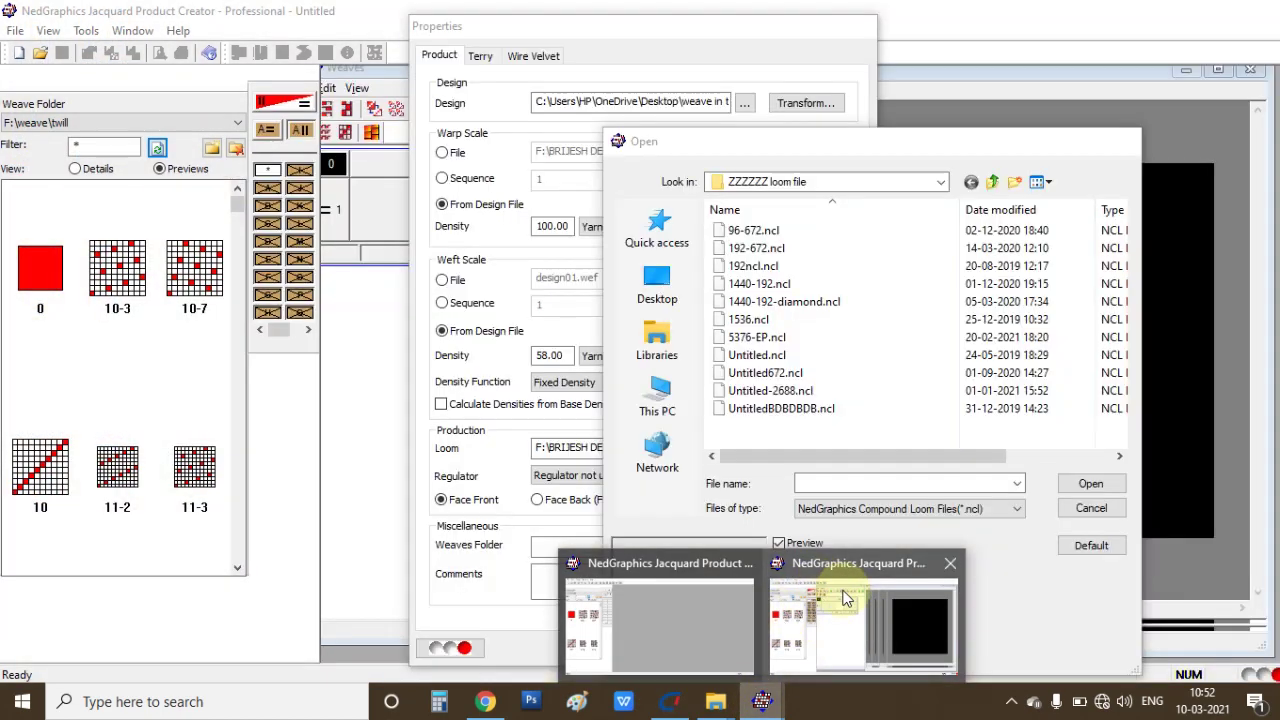
{"action": "left_click", "coordinate": [843, 598]}
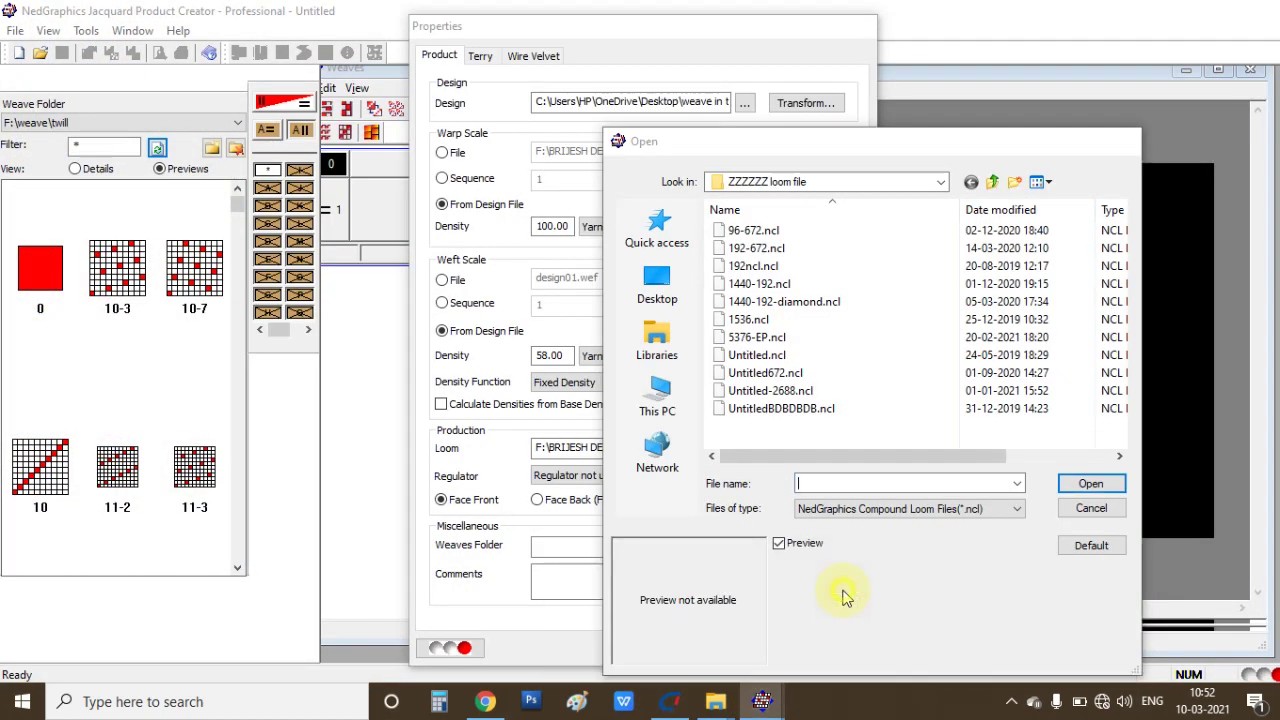
{"action": "left_click", "coordinate": [770, 373]}
{"action": "left_click", "coordinate": [1089, 483]}
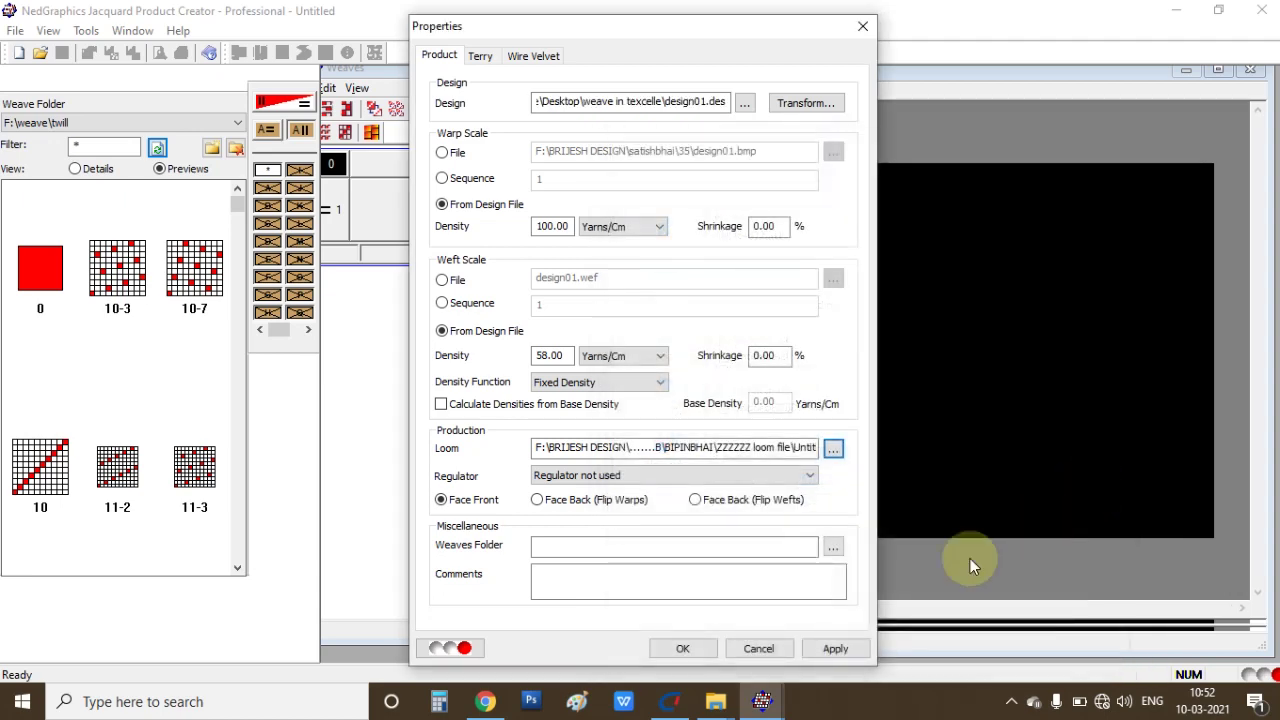
{"action": "left_click", "coordinate": [836, 648]}
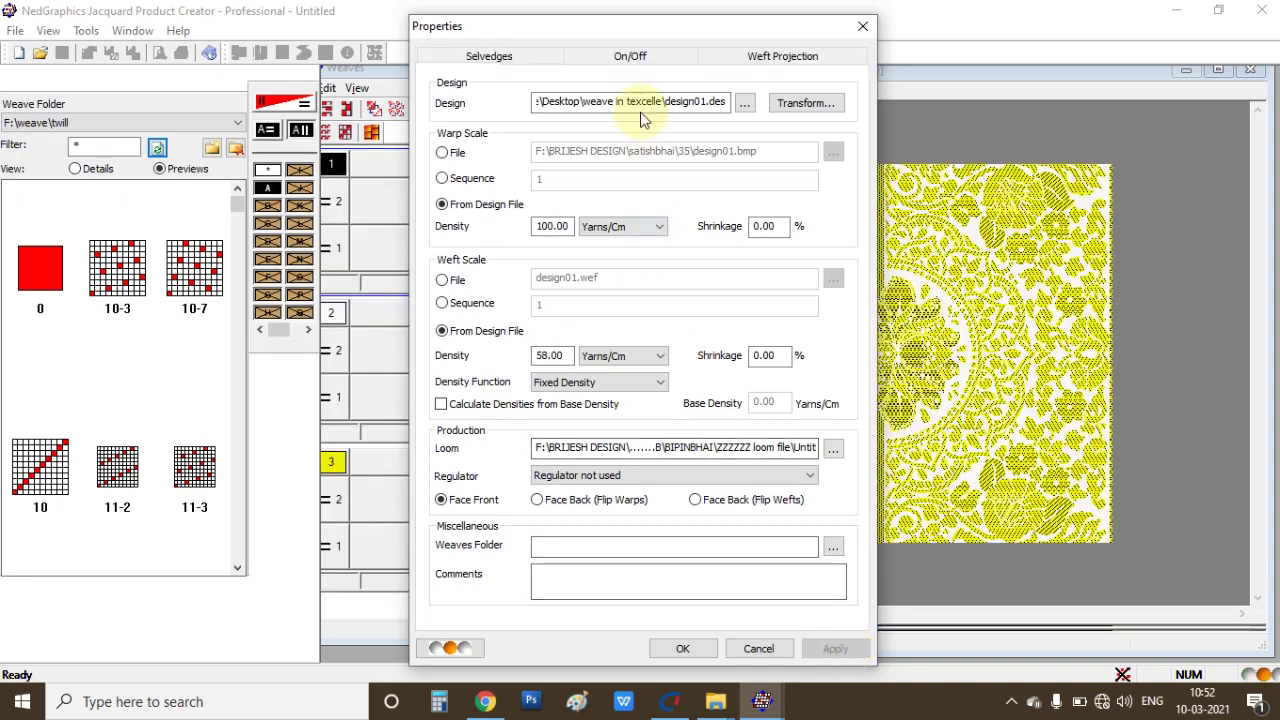
{"action": "left_click", "coordinate": [863, 26]}
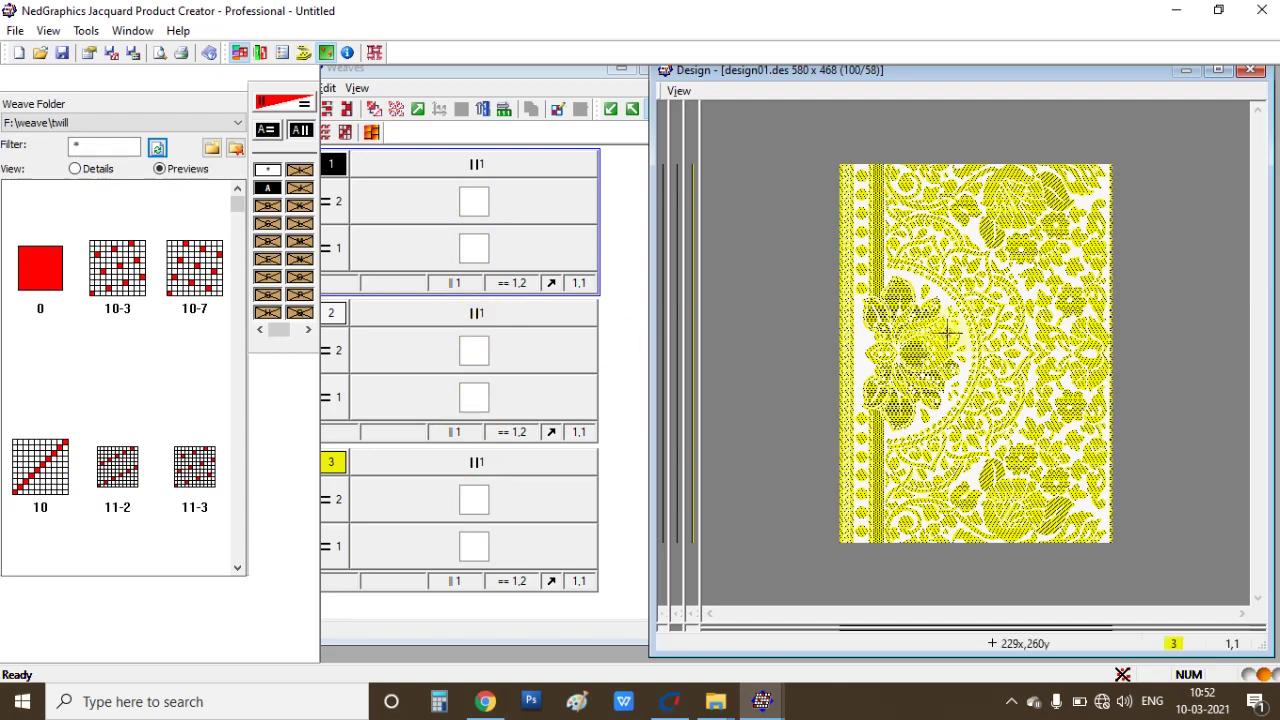
- Examine the overall layout and the yellow motifs with black binding points in the loaded design
{"action": "scroll", "coordinate": [935, 340], "scroll_direction": "up", "scroll_amount": 3}
{"action": "scroll", "coordinate": [935, 340], "scroll_direction": "down", "scroll_amount": 3}
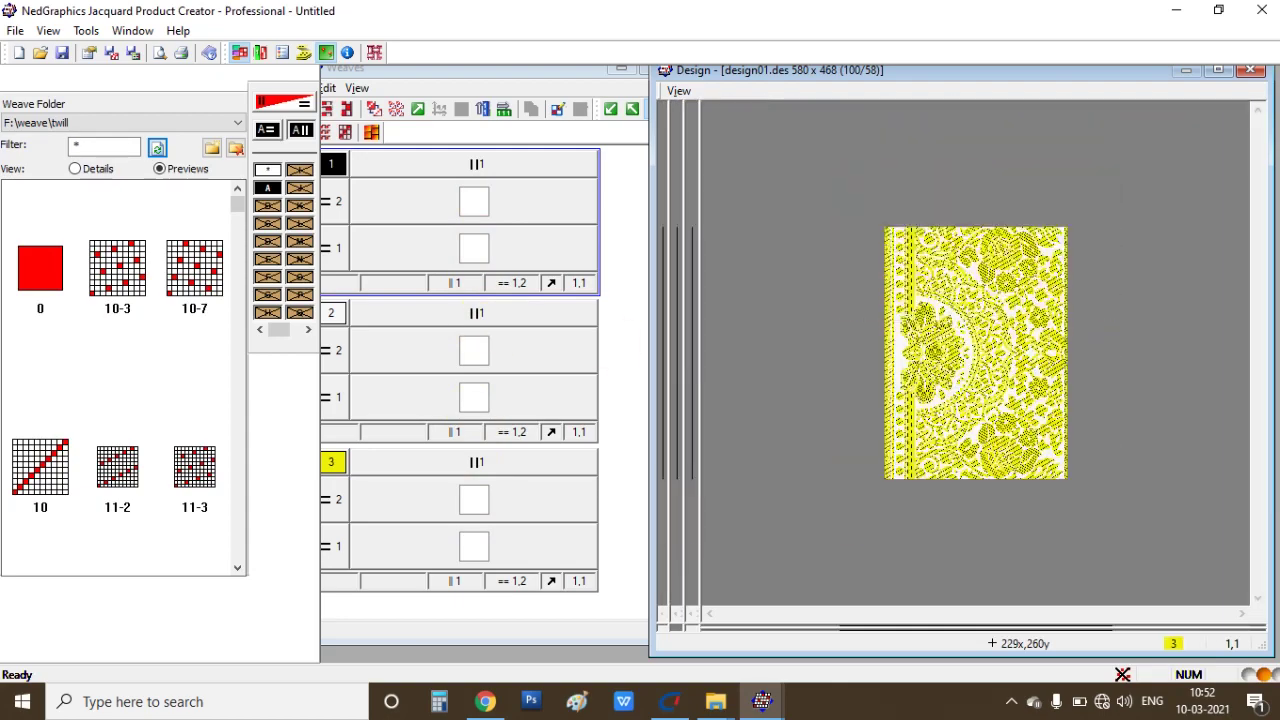
{"action": "scroll", "coordinate": [935, 340], "scroll_direction": "up", "scroll_amount": 3}
{"action": "scroll", "coordinate": [935, 340], "scroll_direction": "down", "scroll_amount": 3}
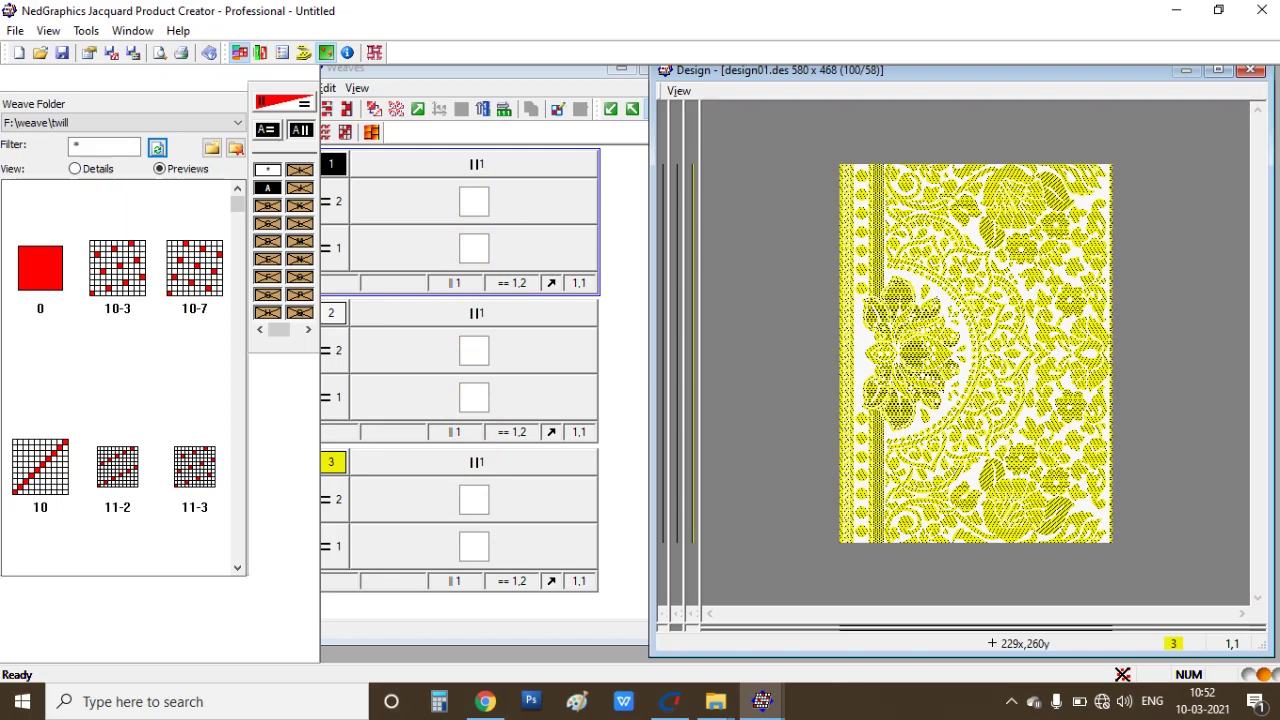
{"action": "scroll", "coordinate": [943, 330], "scroll_direction": "up", "scroll_amount": 4}
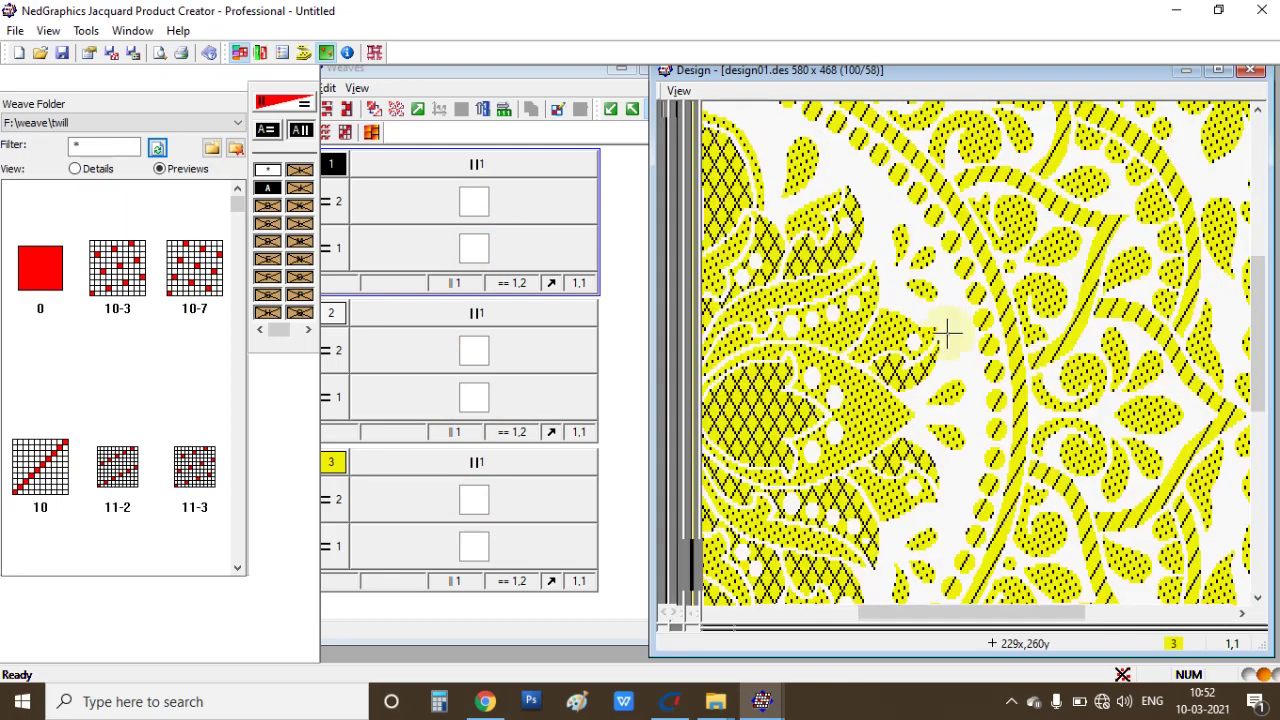
{"action": "scroll", "coordinate": [943, 330], "scroll_direction": "down", "scroll_amount": 2}
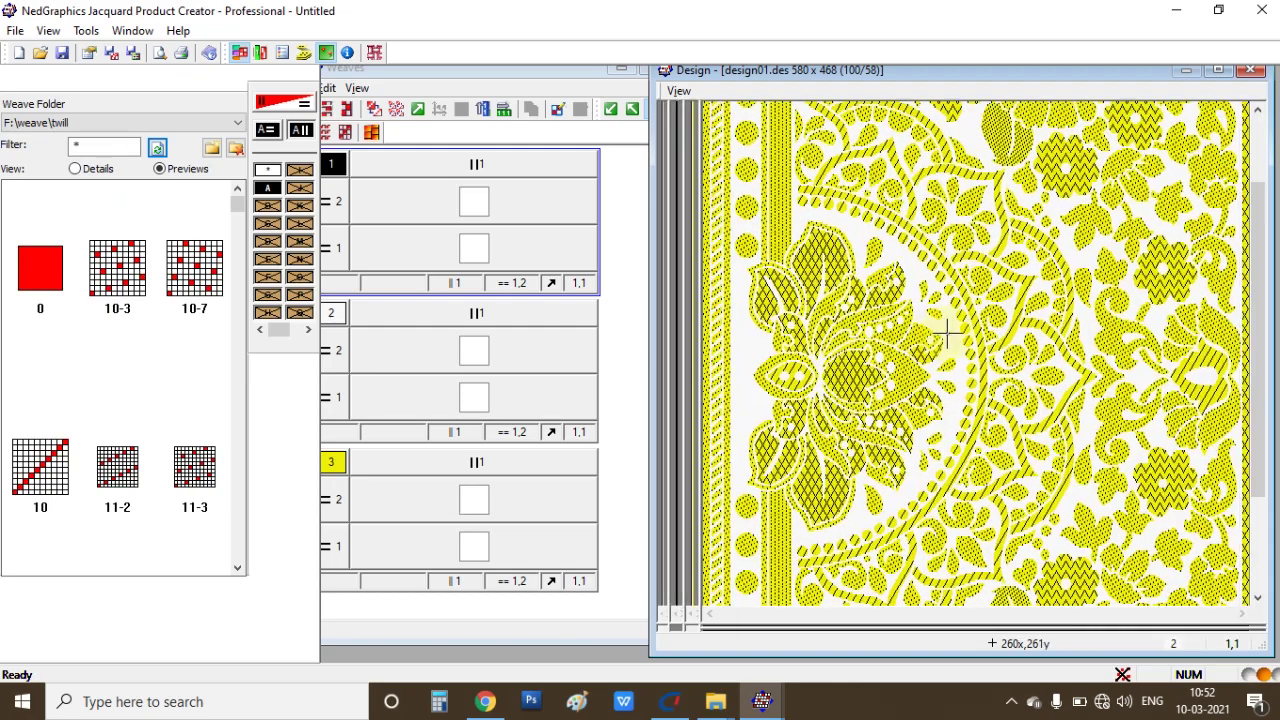
{"action": "scroll", "coordinate": [943, 330], "scroll_direction": "up", "scroll_amount": 2}
{"action": "scroll", "coordinate": [945, 337], "scroll_direction": "down", "scroll_amount": 1}
{"action": "scroll", "coordinate": [940, 335], "scroll_direction": "up", "scroll_amount": 3}
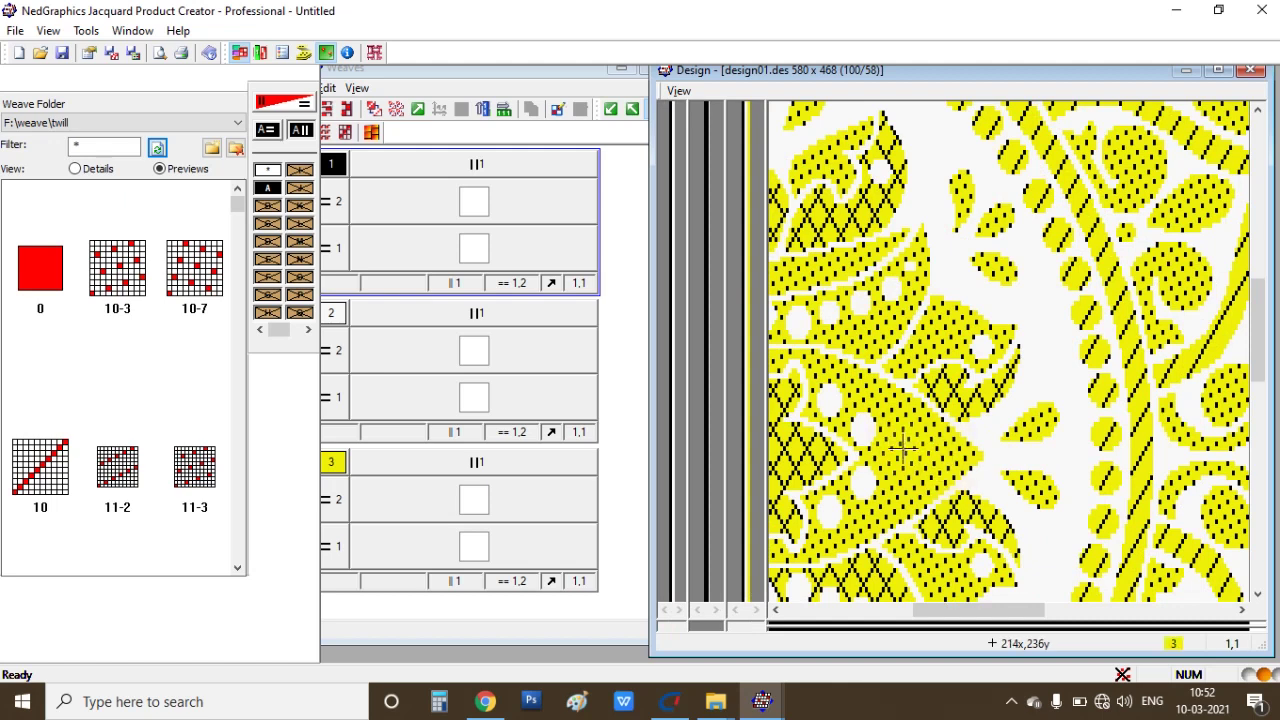
- Assign weave 0 to wefts 2 and 1 of design colour 1
{"action": "double_click", "coordinate": [480, 202]}
{"action": "type", "text": "0"}
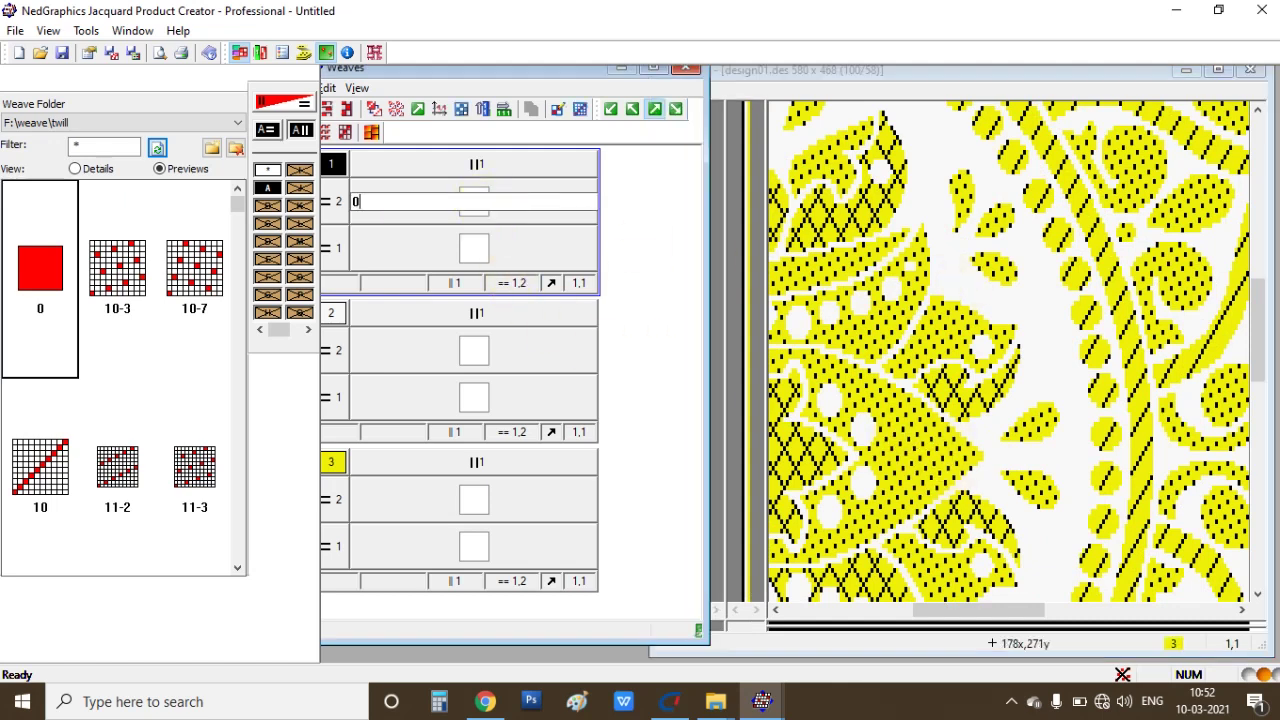
{"action": "key", "text": "Return"}
{"action": "type", "text": "0"}
{"action": "key", "text": "Return"}
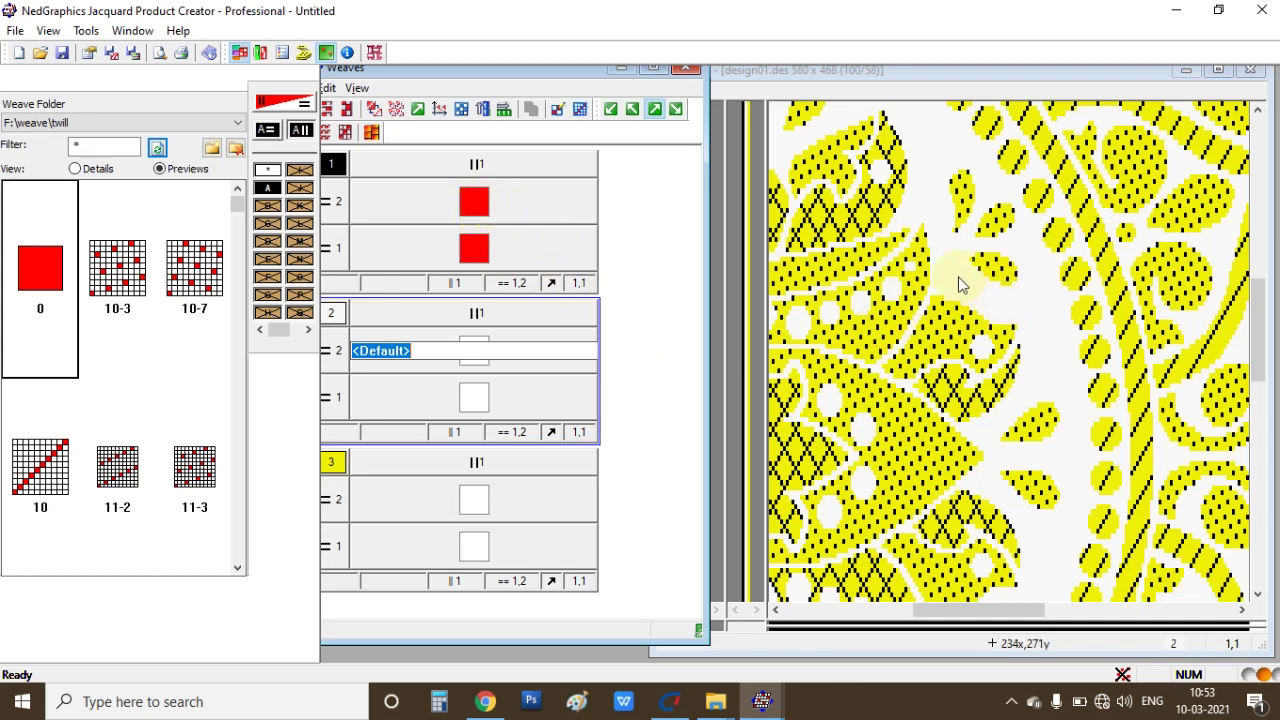
{"action": "left_click", "coordinate": [881, 326]}
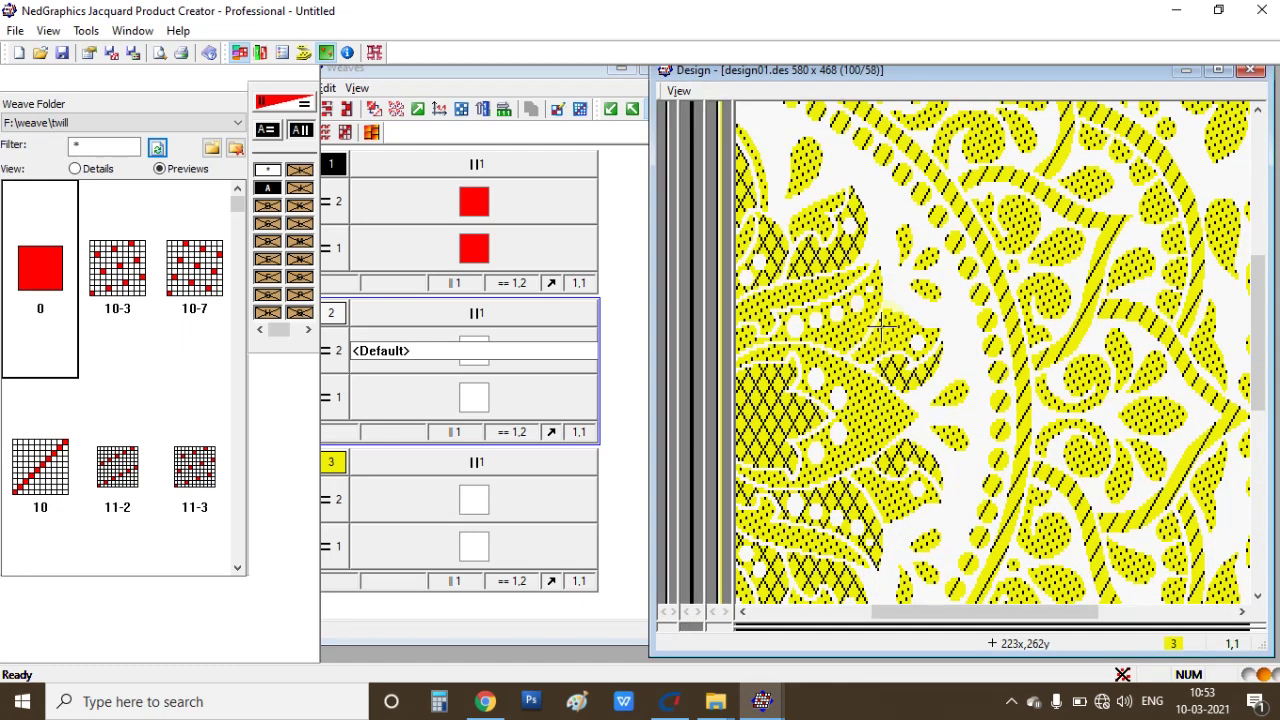
- Assign weave 2 to weft 1 of design colour 3
{"action": "scroll", "coordinate": [777, 311], "scroll_direction": "down", "scroll_amount": 3}
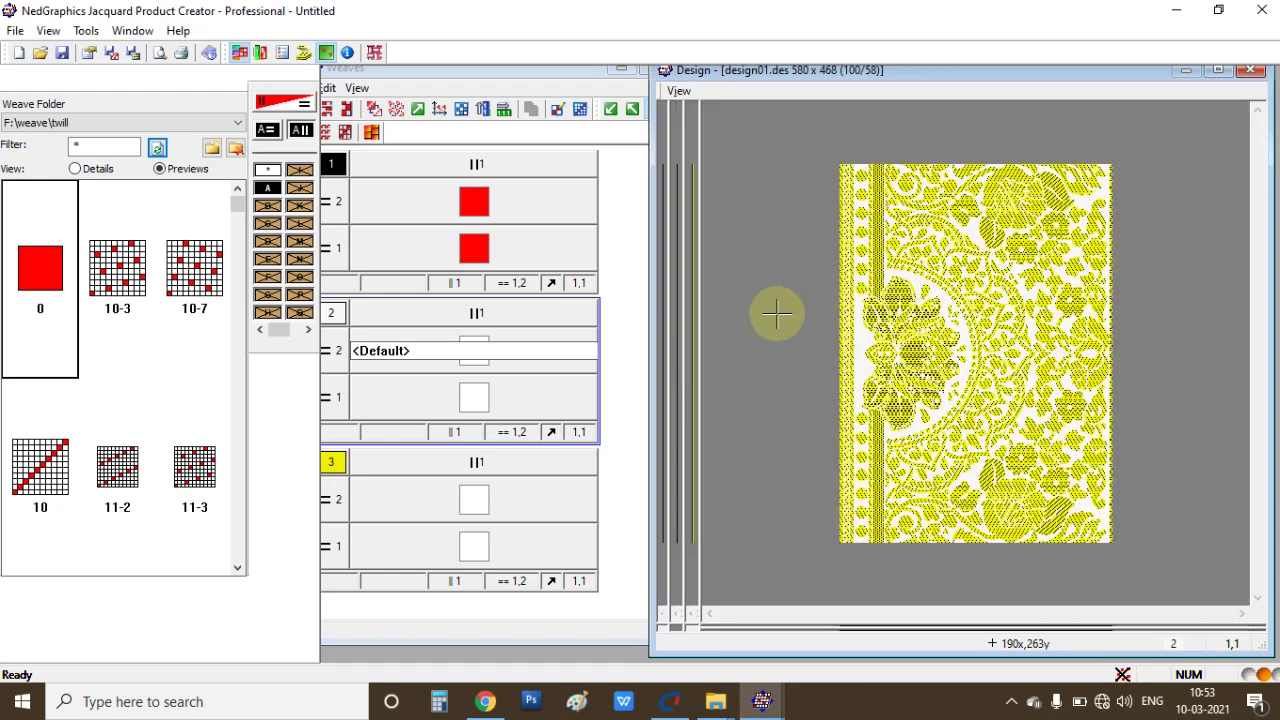
{"action": "left_click", "coordinate": [465, 502]}
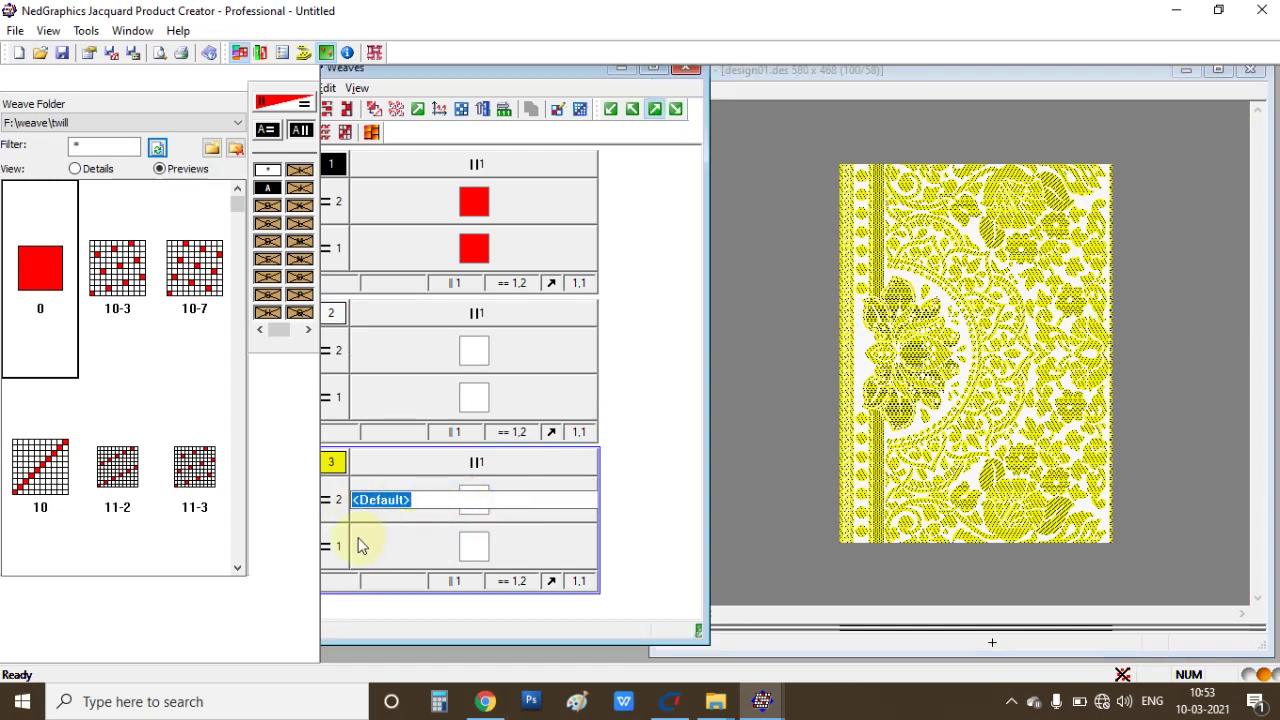
{"action": "left_click", "coordinate": [462, 548]}
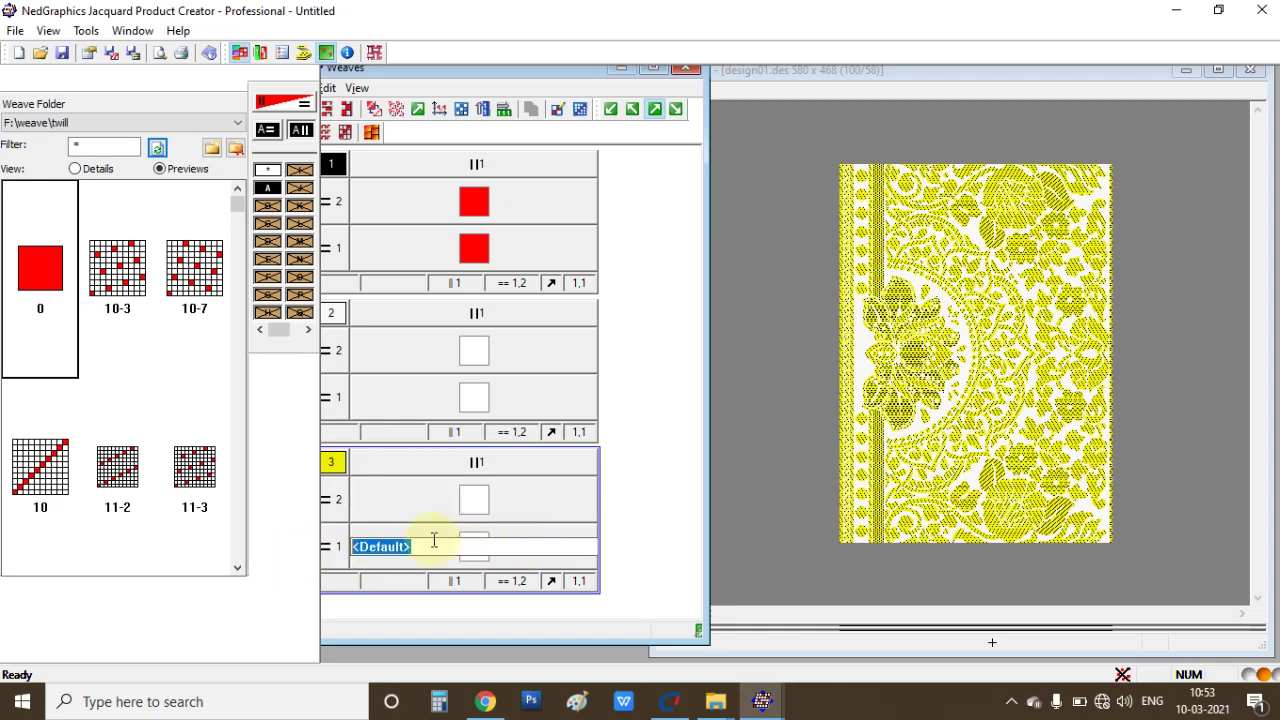
{"action": "type", "text": "2"}
{"action": "key", "text": "Return"}
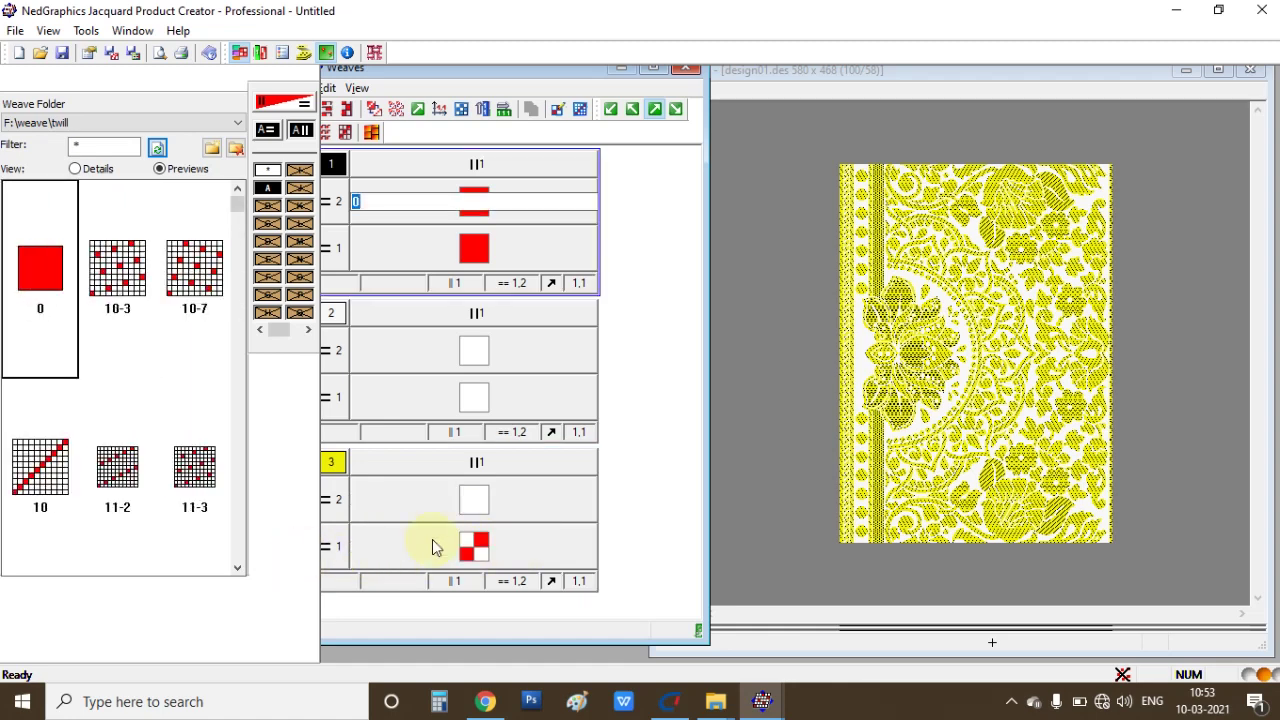
- Examine the yellow motifs up close and compare them with the weft entries of design colour 3
{"action": "left_click", "coordinate": [478, 505]}
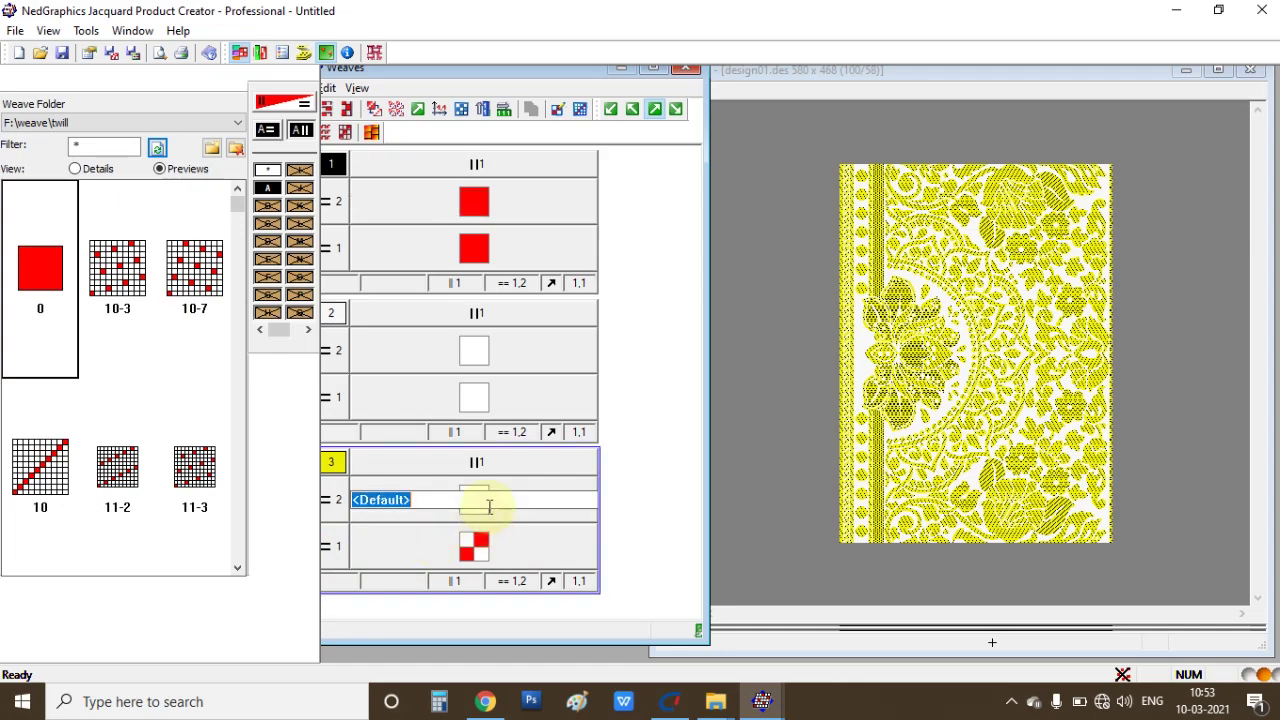
{"action": "left_click", "coordinate": [990, 388]}
{"action": "scroll", "coordinate": [988, 383], "scroll_direction": "up", "scroll_amount": 3}
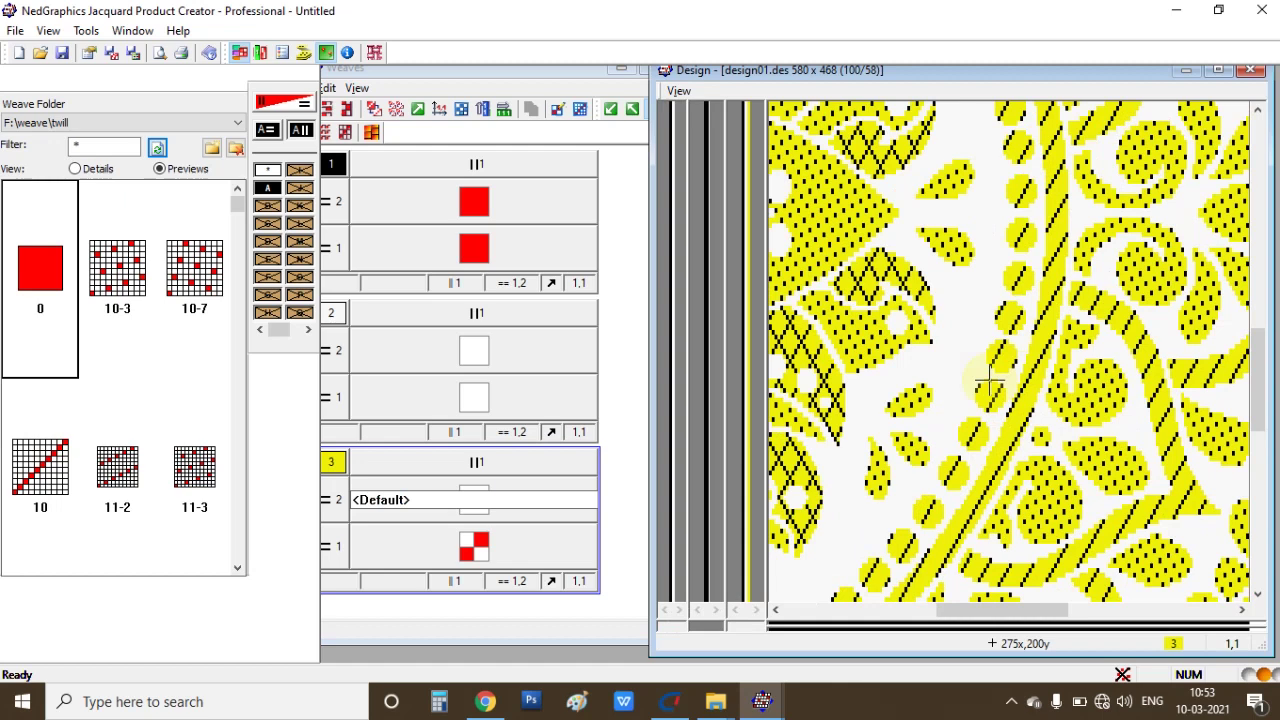
{"action": "left_click", "coordinate": [440, 510]}
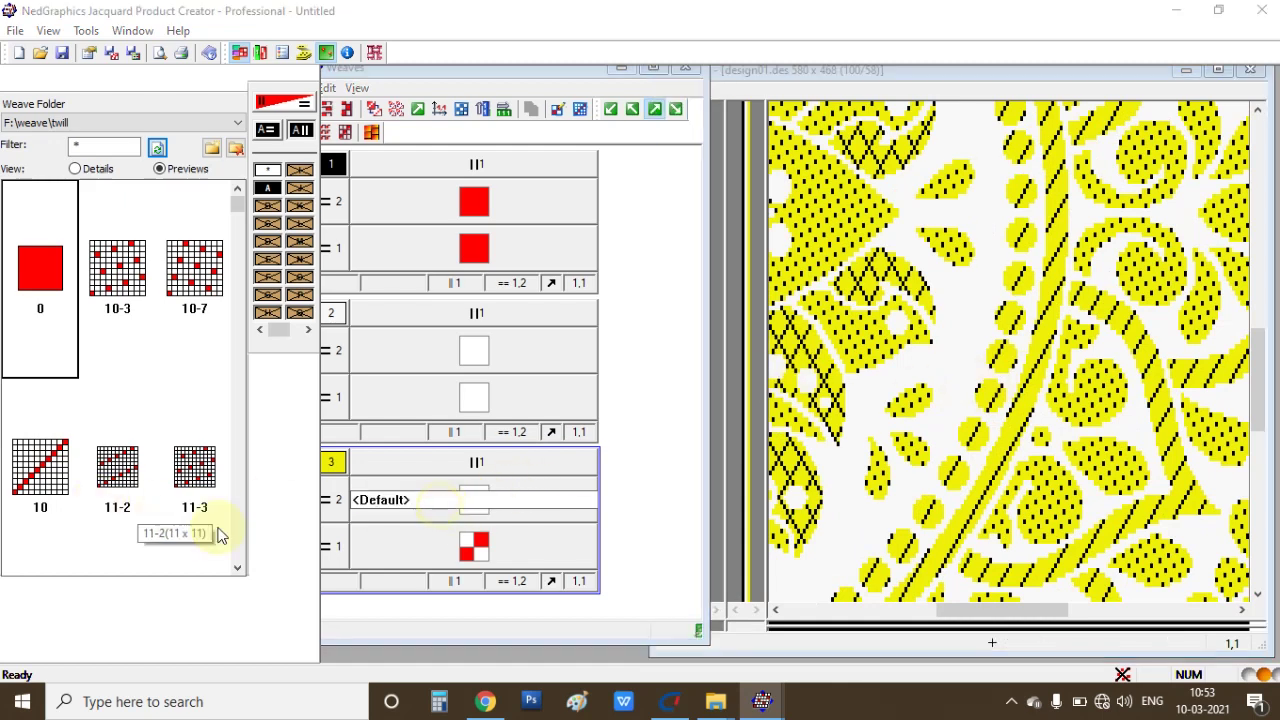
{"action": "left_click", "coordinate": [425, 537]}
{"action": "left_click", "coordinate": [468, 505]}
{"action": "left_click", "coordinate": [428, 566]}
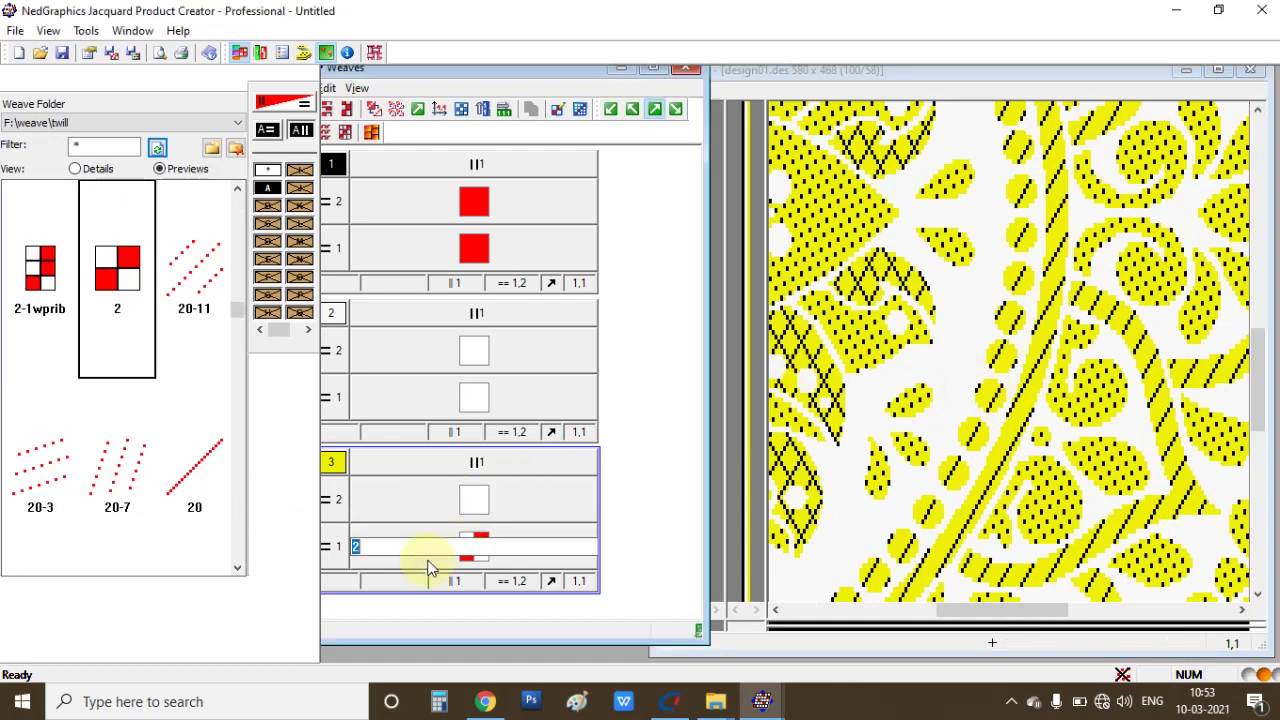
{"action": "left_click", "coordinate": [443, 506]}
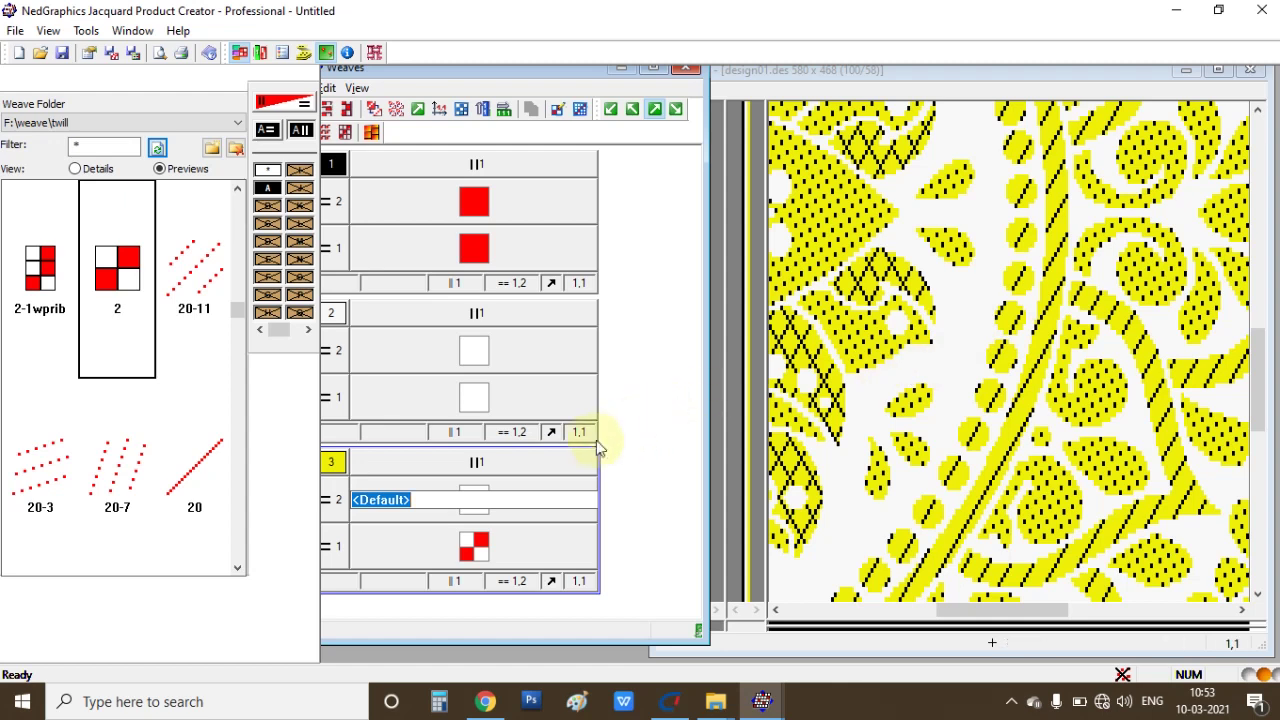
- Assign weave 2 to weft 1 and weave 0 to weft 2 of design colour 2
{"action": "left_click", "coordinate": [512, 355]}
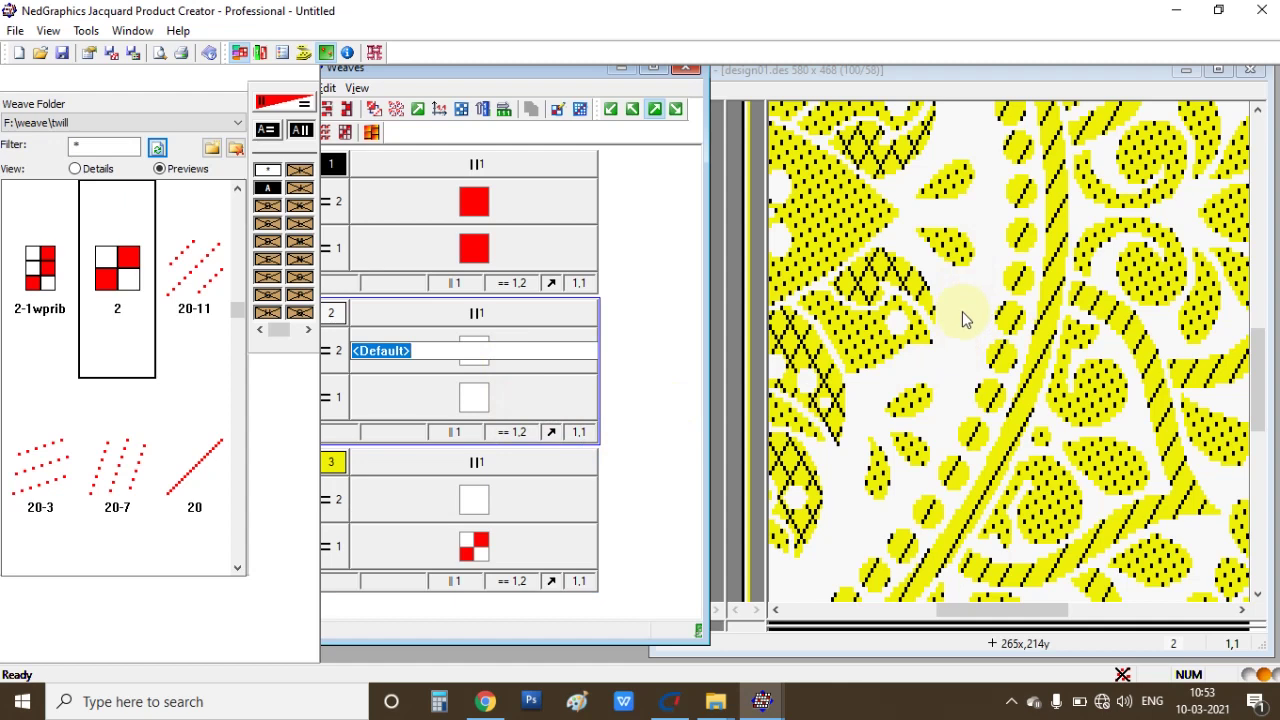
{"action": "left_click", "coordinate": [962, 311]}
{"action": "left_click", "coordinate": [486, 400]}
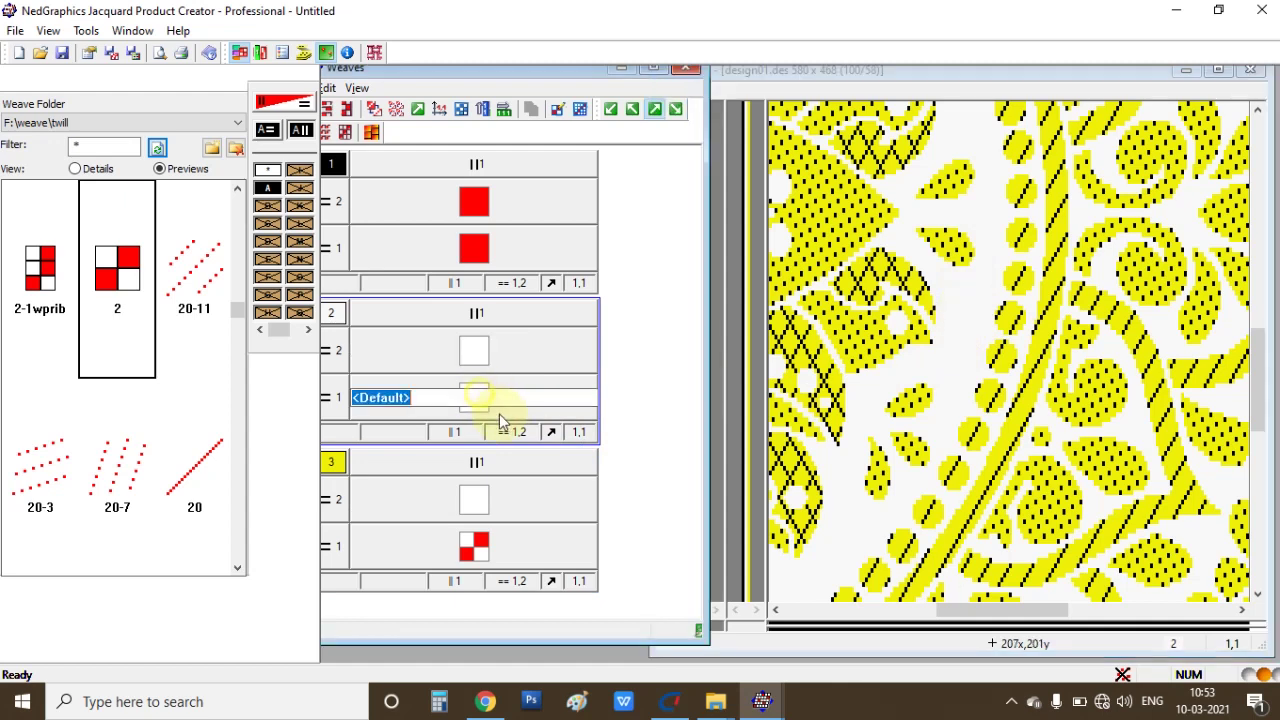
{"action": "key", "text": "Return"}
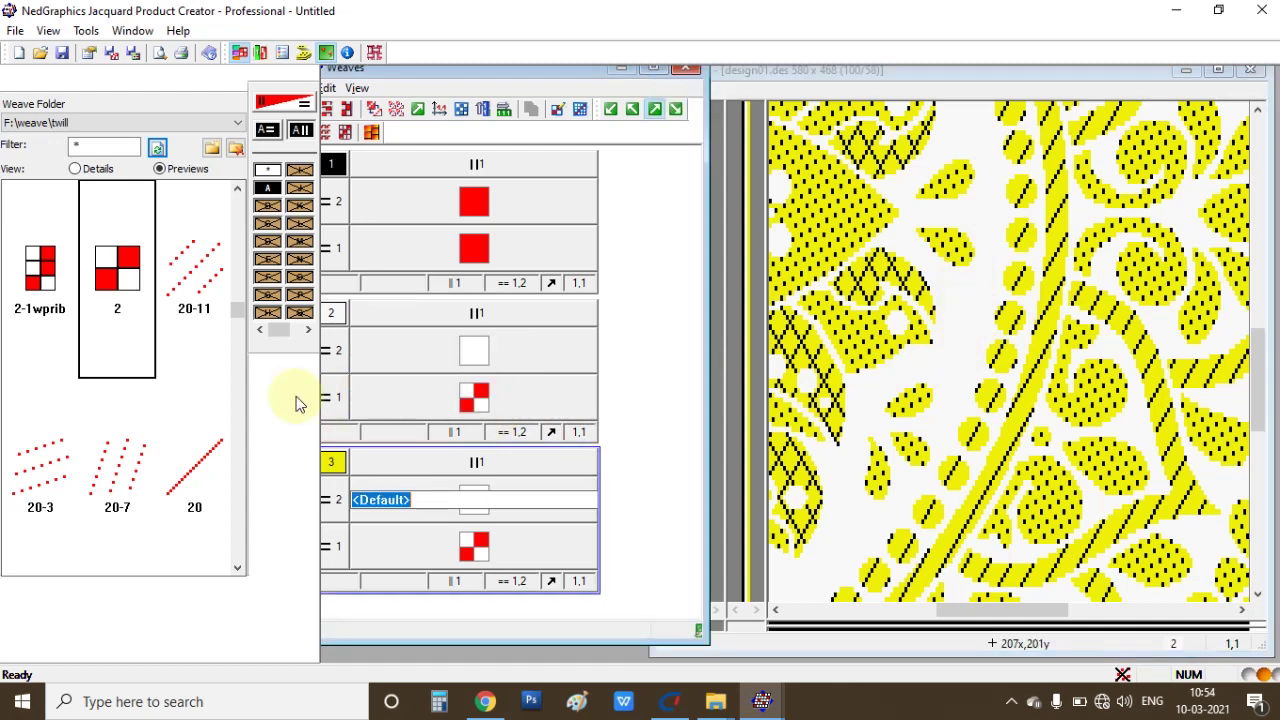
{"action": "left_click", "coordinate": [489, 349]}
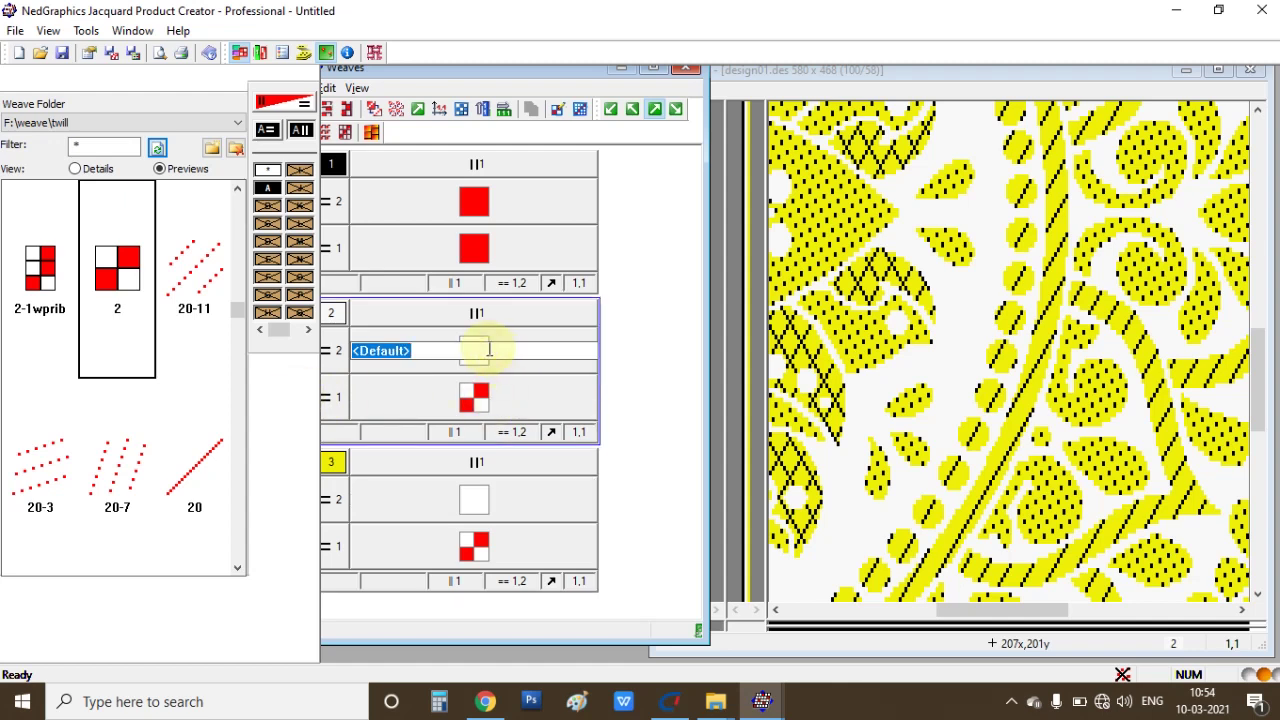
{"action": "type", "text": "2"}
{"action": "key", "text": "Return"}
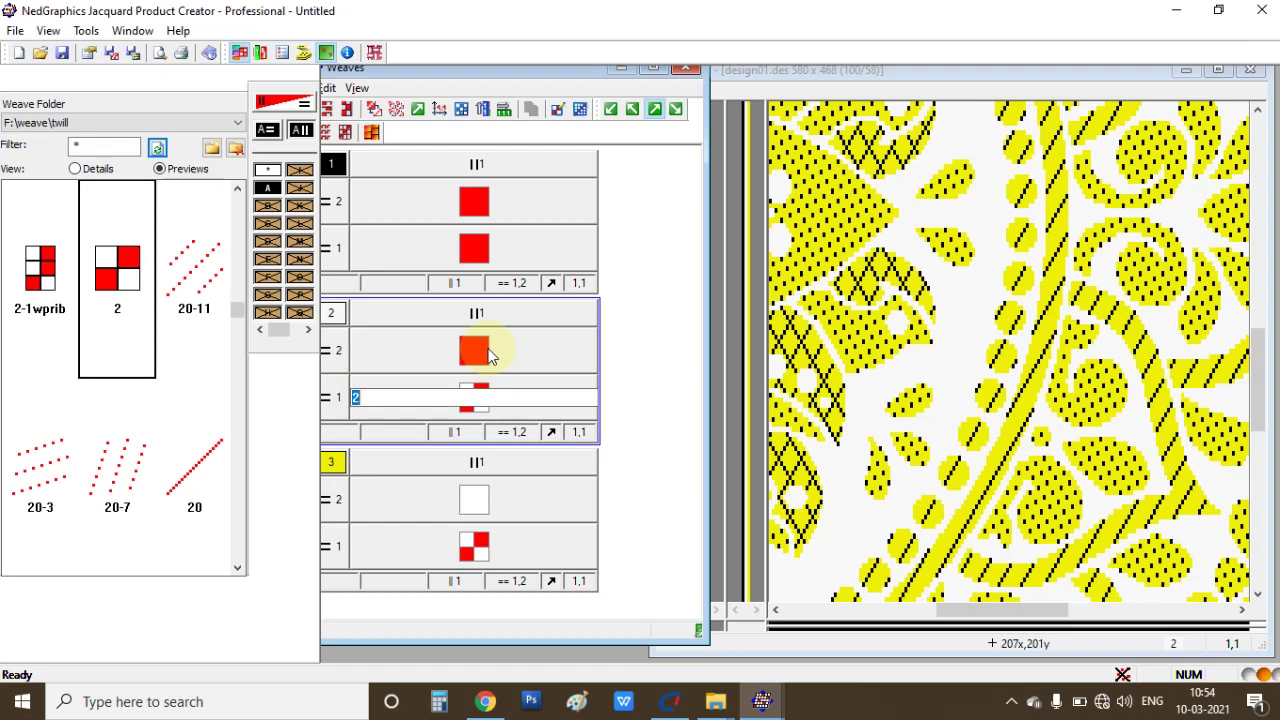
- Inspect the motifs in the design and invert all weaves
{"action": "left_click", "coordinate": [850, 280]}
{"action": "scroll", "coordinate": [850, 280], "scroll_direction": "down", "scroll_amount": 3}
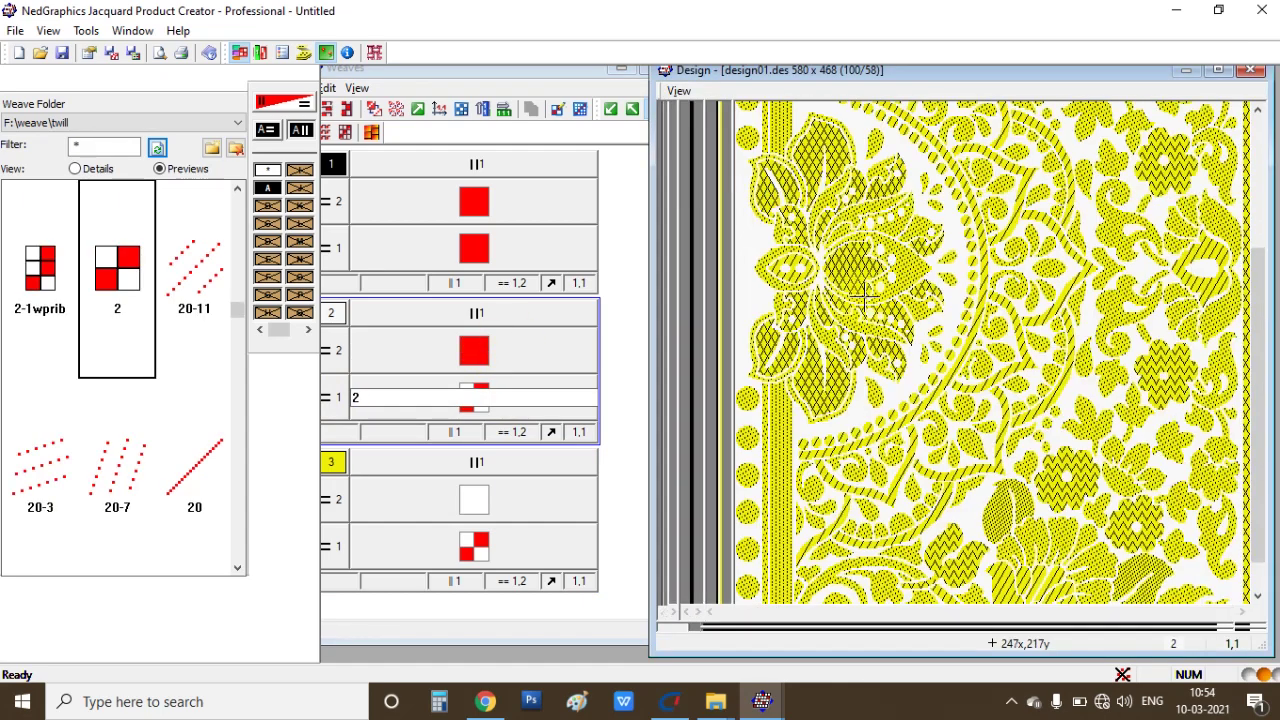
{"action": "scroll", "coordinate": [868, 300], "scroll_direction": "up", "scroll_amount": 3}
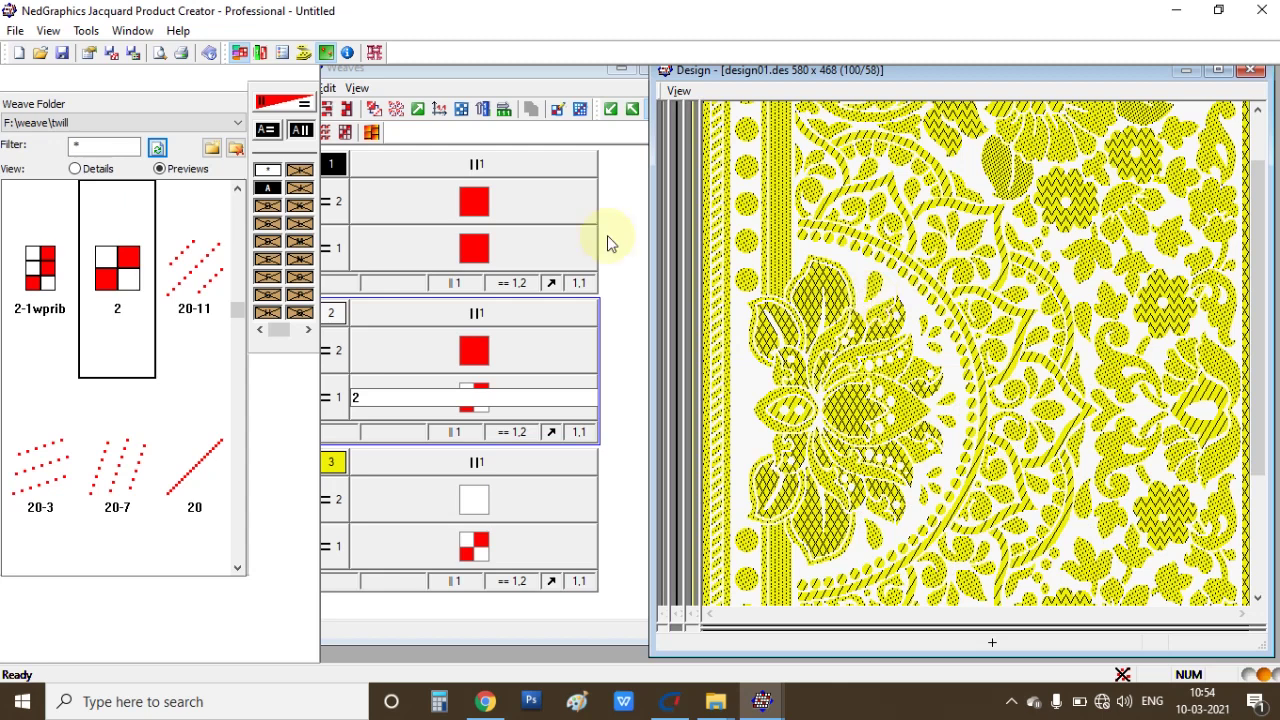
{"action": "left_click", "coordinate": [397, 115]}
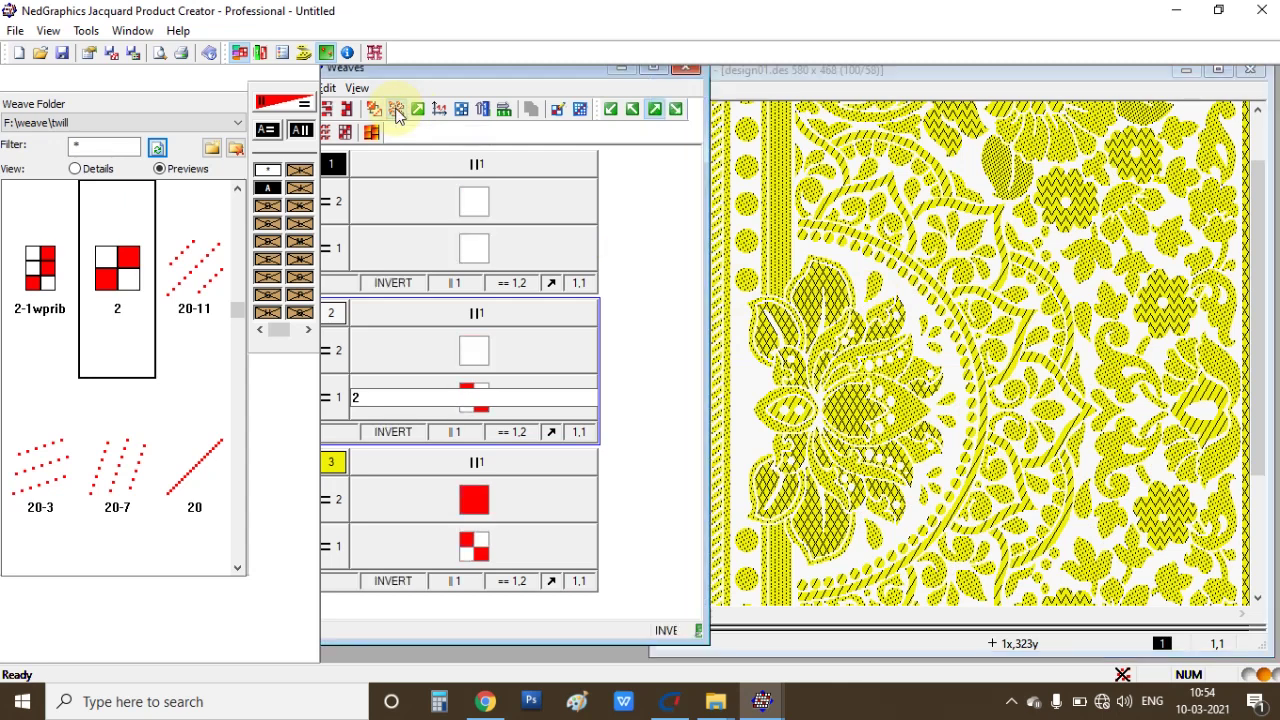
- Change the evolution mode of special weave Selvedge 1 to separate wefts, assigning weave 4 to weft 2 and weave 2 to weft 1
{"action": "left_click", "coordinate": [262, 54]}
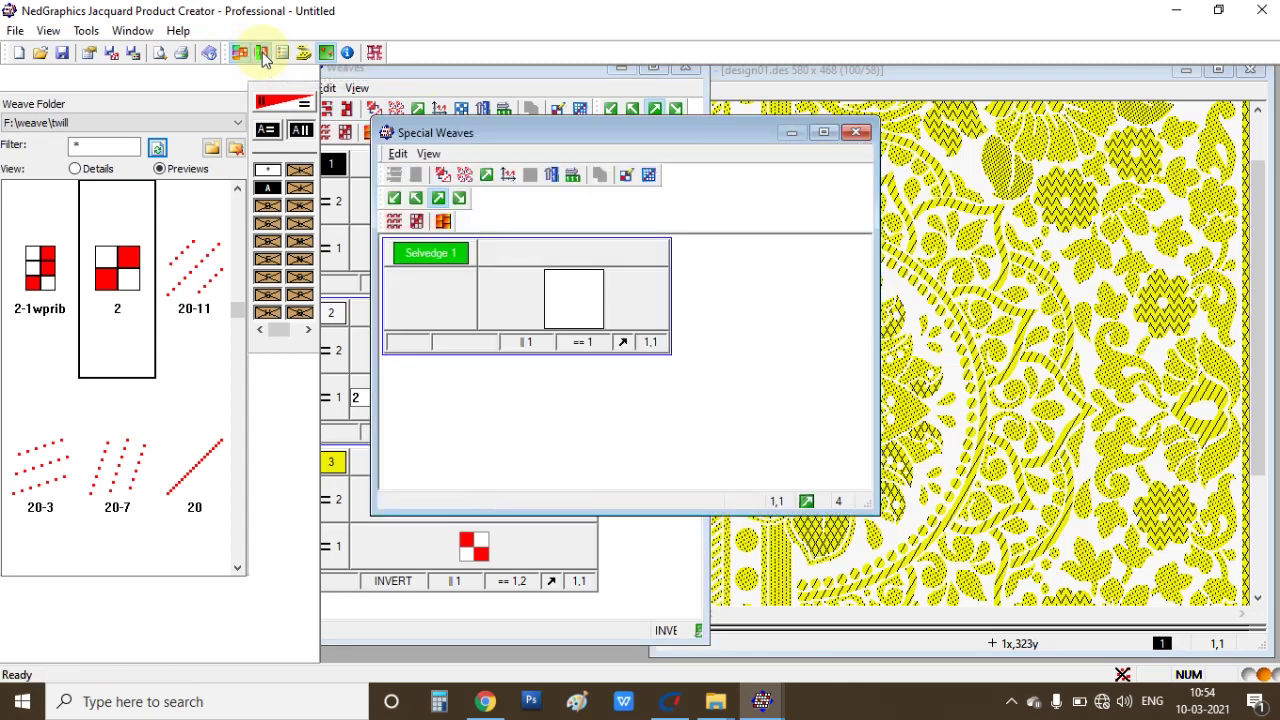
{"action": "right_click", "coordinate": [658, 251]}
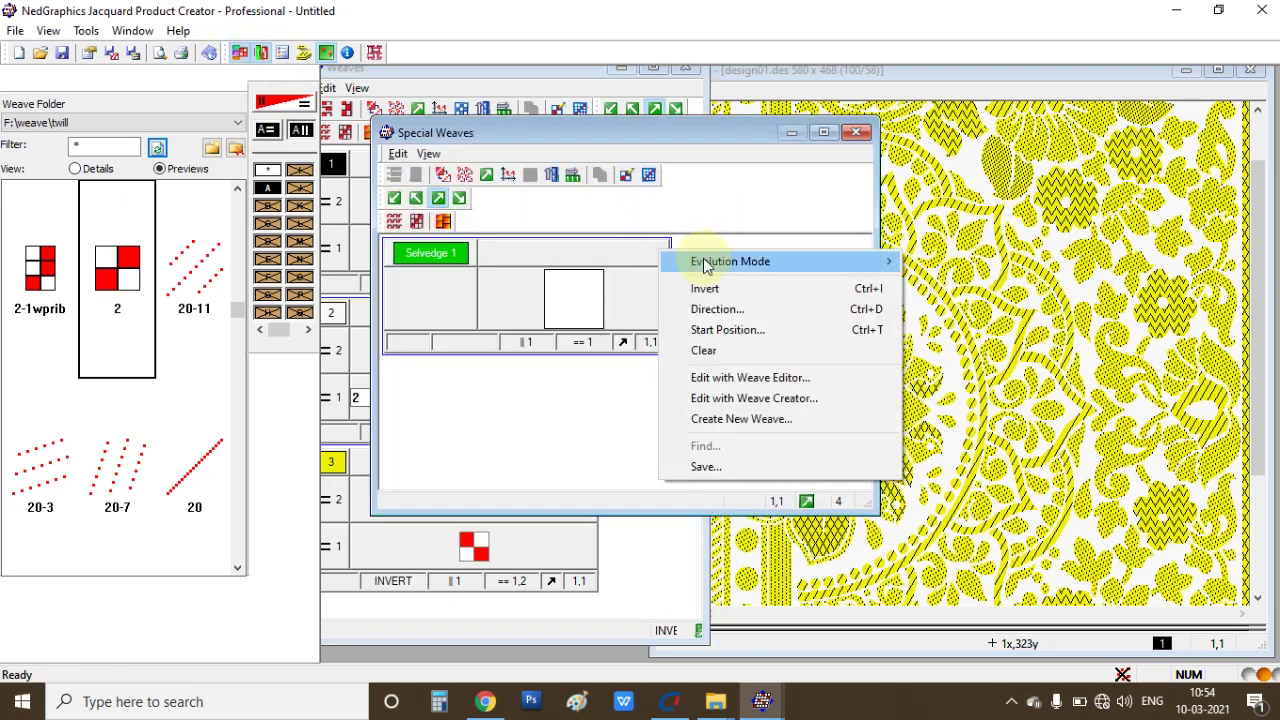
{"action": "mouse_move", "coordinate": [810, 262]}
{"action": "left_click", "coordinate": [947, 302]}
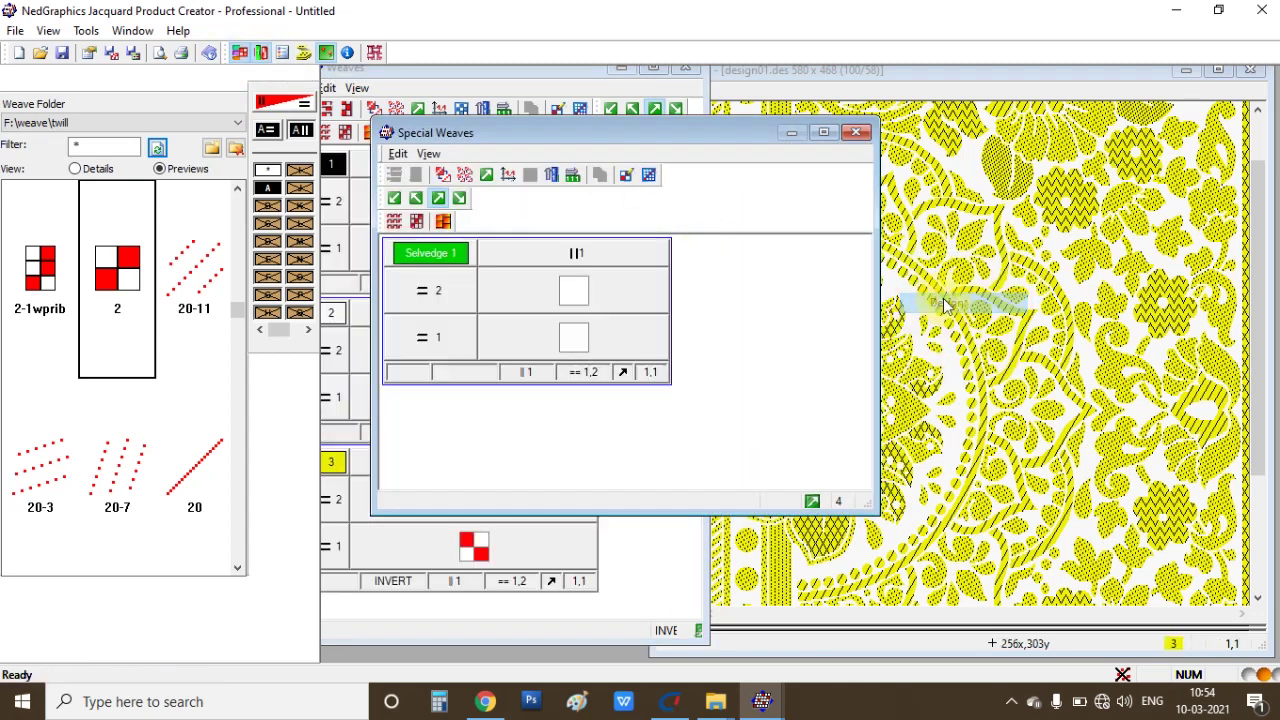
{"action": "left_click", "coordinate": [587, 289]}
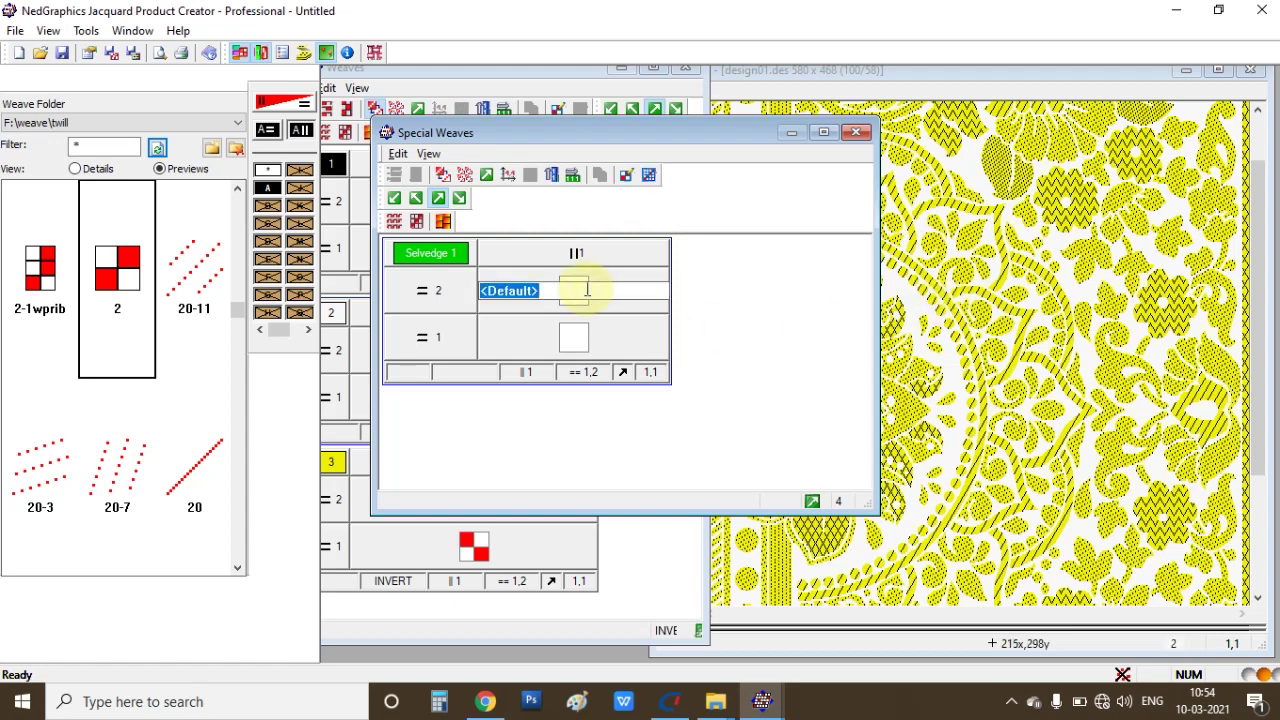
{"action": "type", "text": "4"}
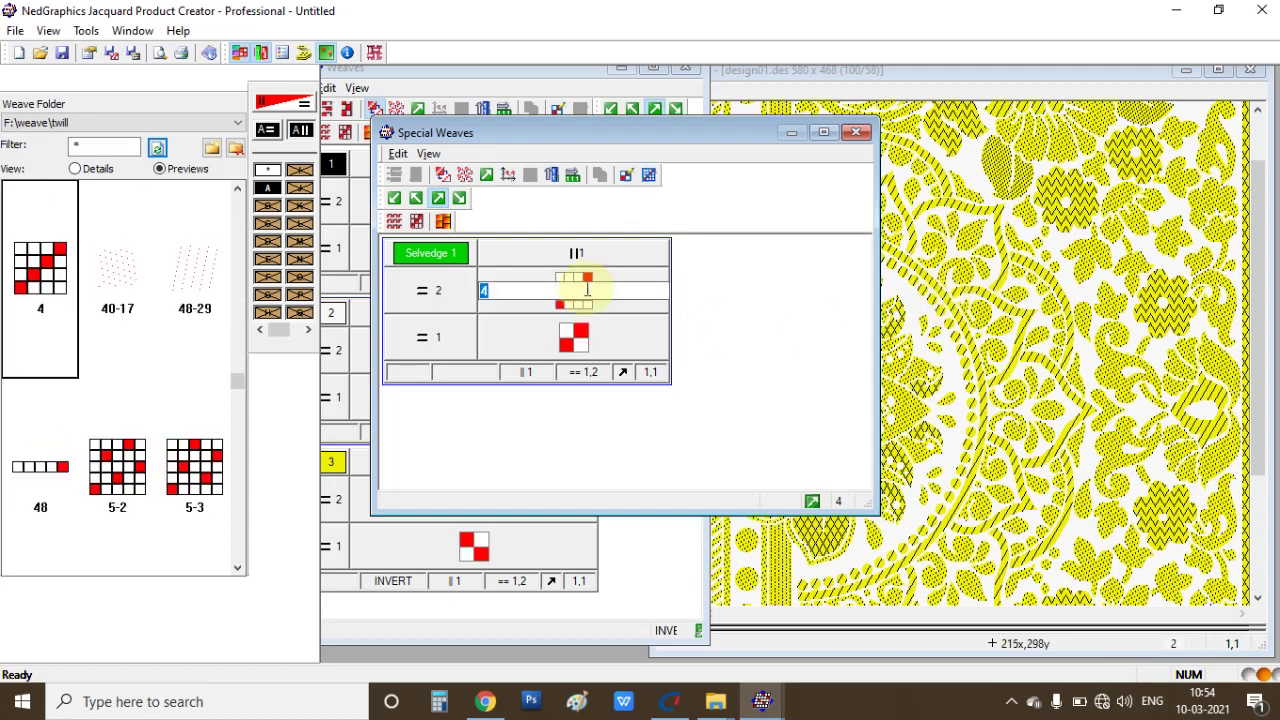
{"action": "left_click", "coordinate": [856, 132]}
- Set the weaves evolution of warp 1 and of wefts 1 and 2 to Design in the product properties and apply it
{"action": "left_click", "coordinate": [89, 54]}
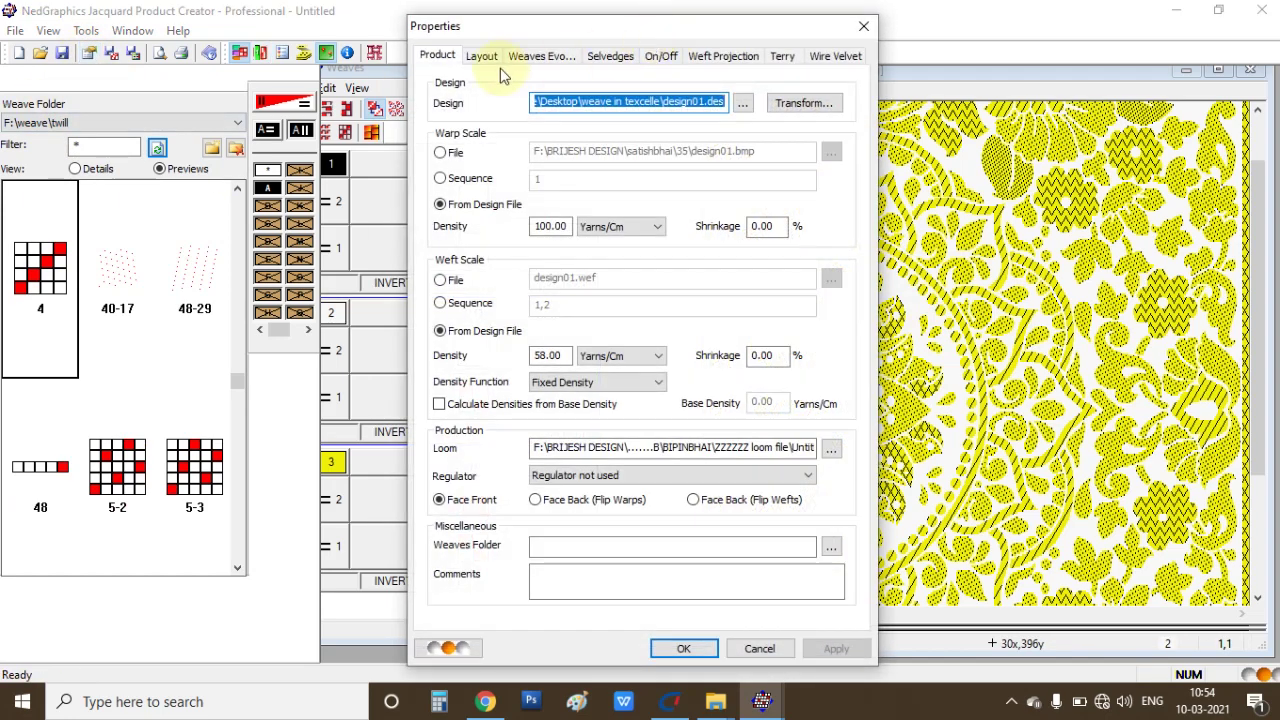
{"action": "left_click", "coordinate": [541, 55]}
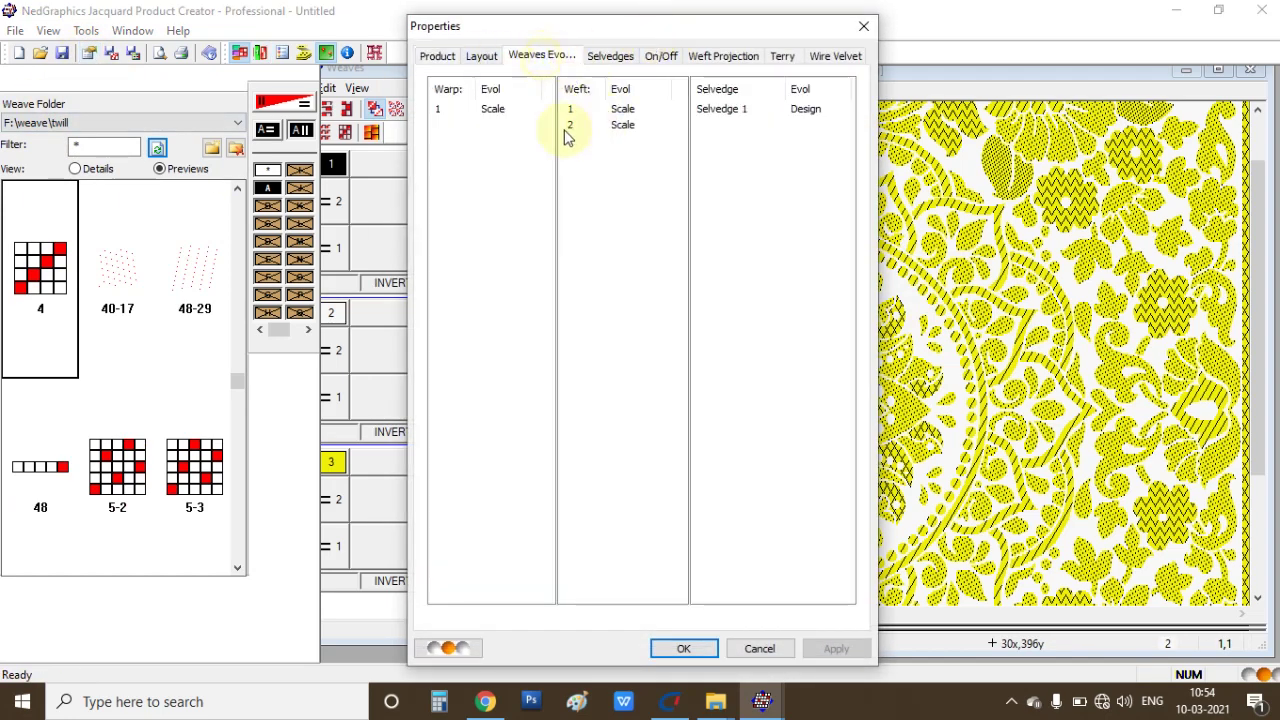
{"action": "left_click", "coordinate": [493, 109]}
{"action": "left_click", "coordinate": [622, 109]}
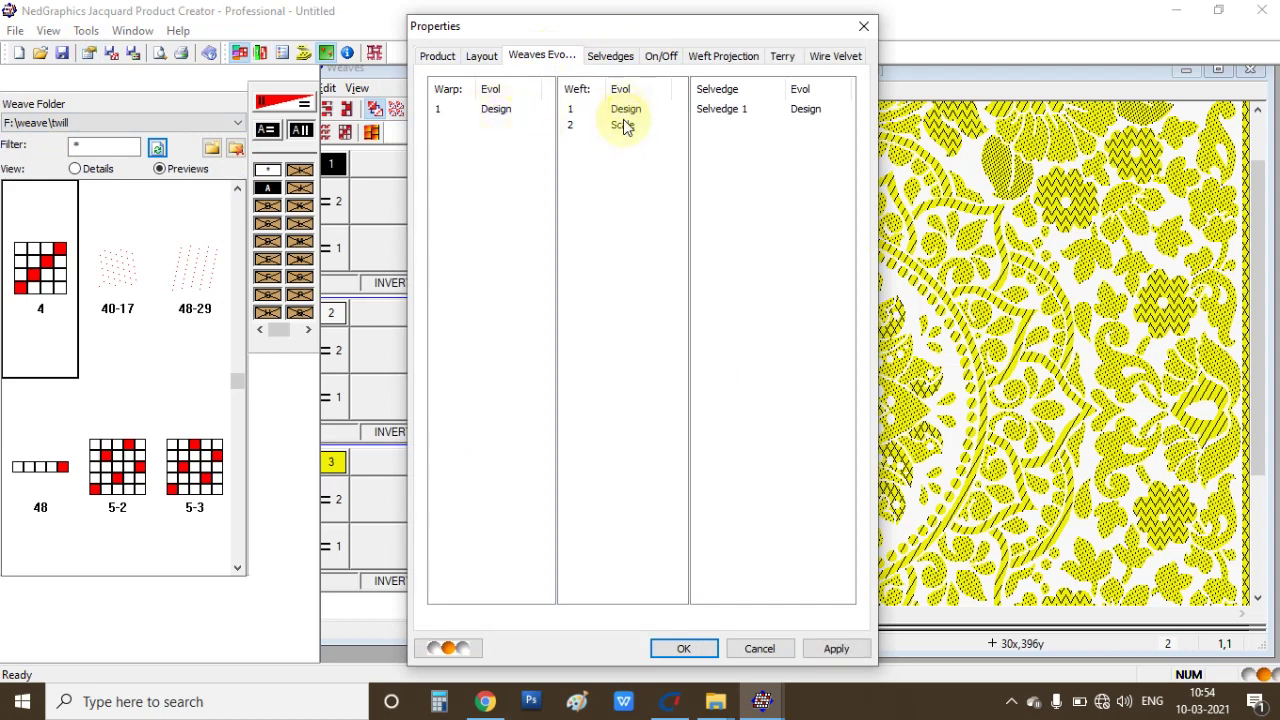
{"action": "left_click", "coordinate": [622, 125]}
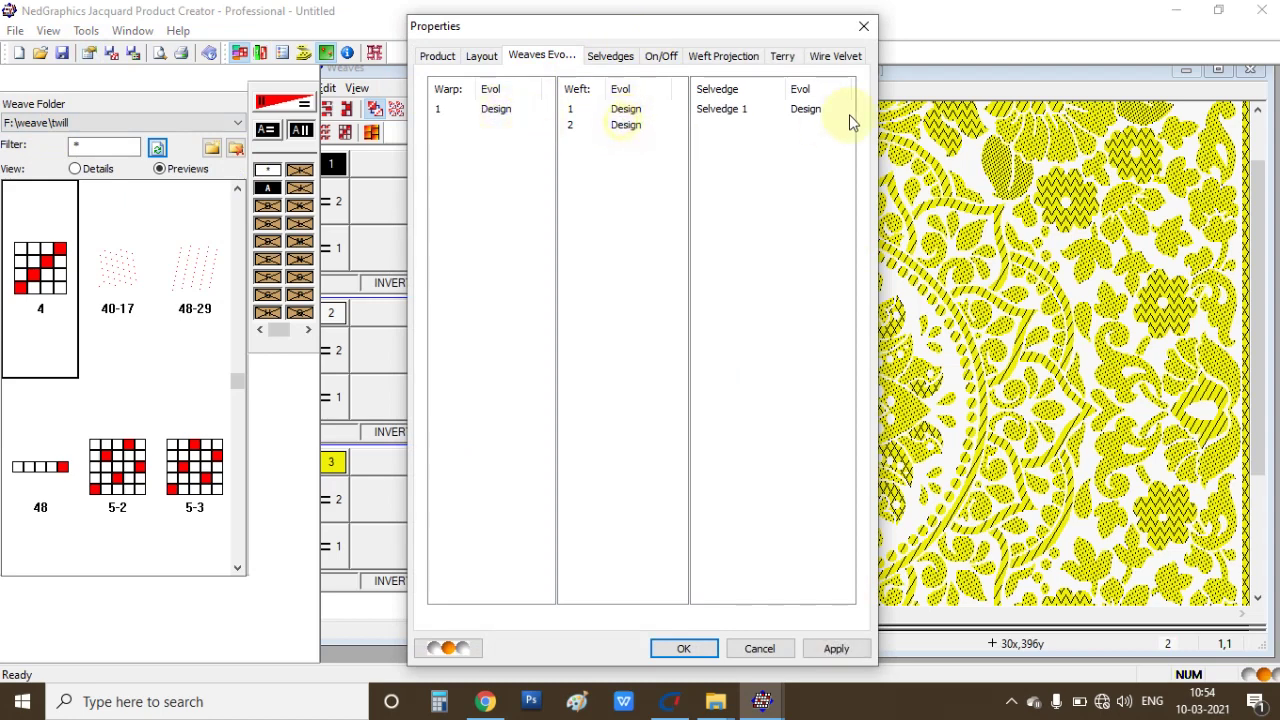
{"action": "left_click", "coordinate": [836, 648]}
- Set On/Off 1 to No for weft 1, apply the change and close the product properties
{"action": "left_click", "coordinate": [662, 57]}
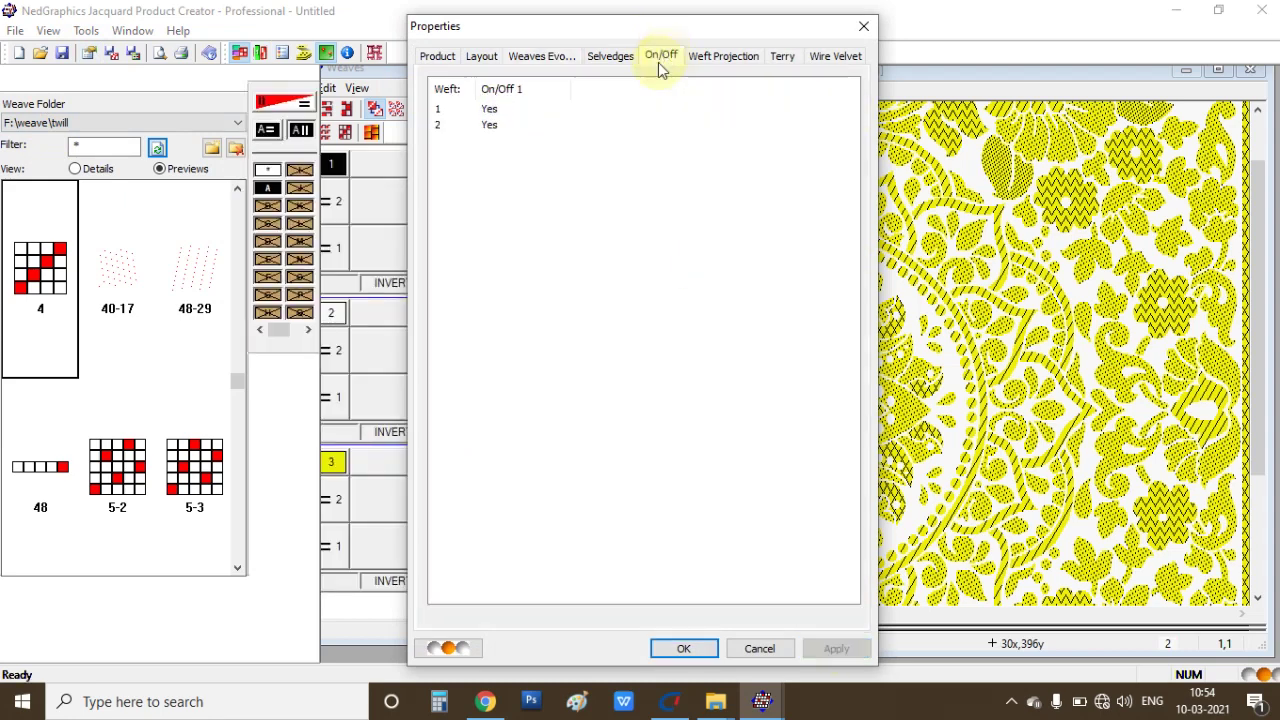
{"action": "left_click", "coordinate": [489, 110]}
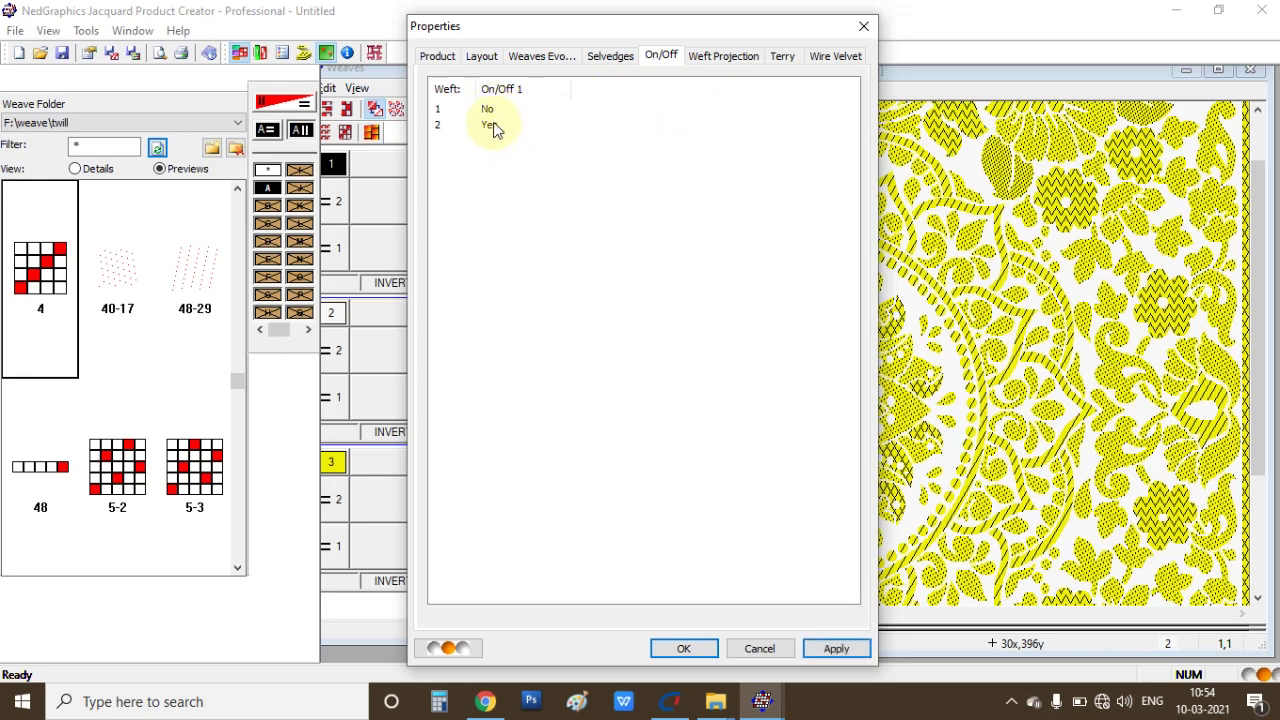
{"action": "left_click", "coordinate": [836, 649]}
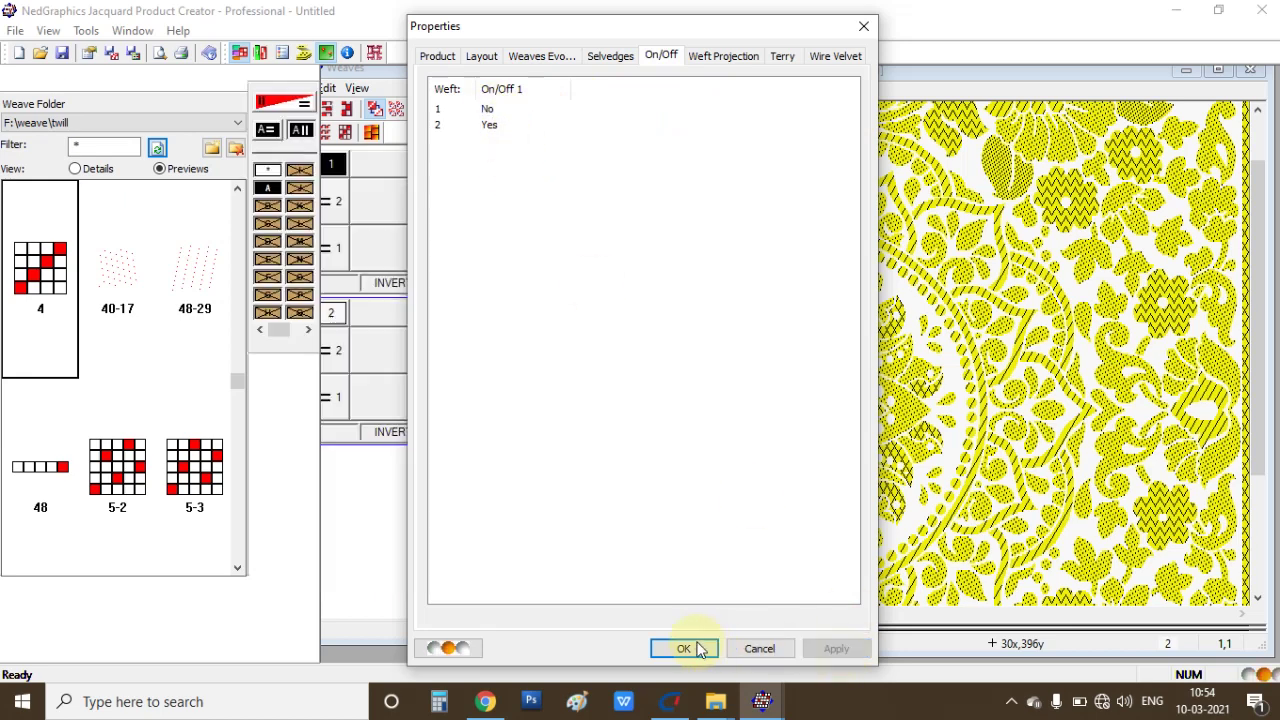
{"action": "left_click", "coordinate": [684, 649]}
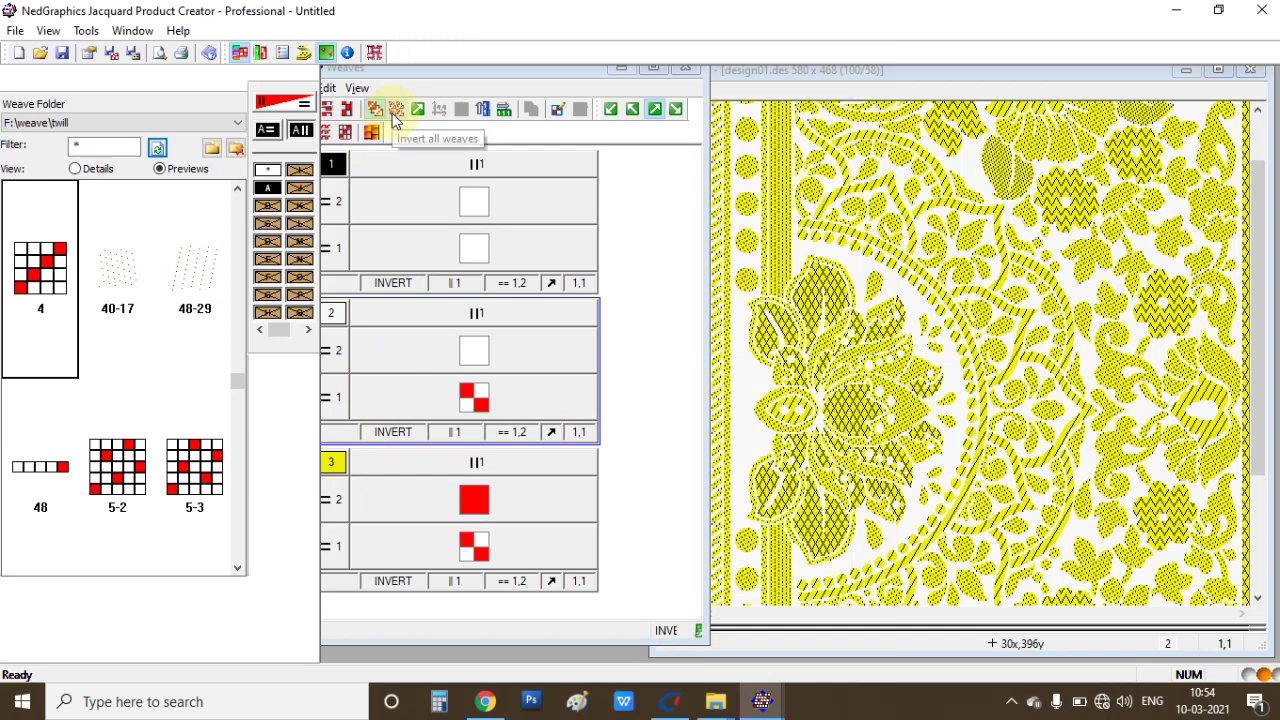
- Check the traffic light information in the product properties for production problems, and close the properties
{"action": "left_click", "coordinate": [89, 52]}
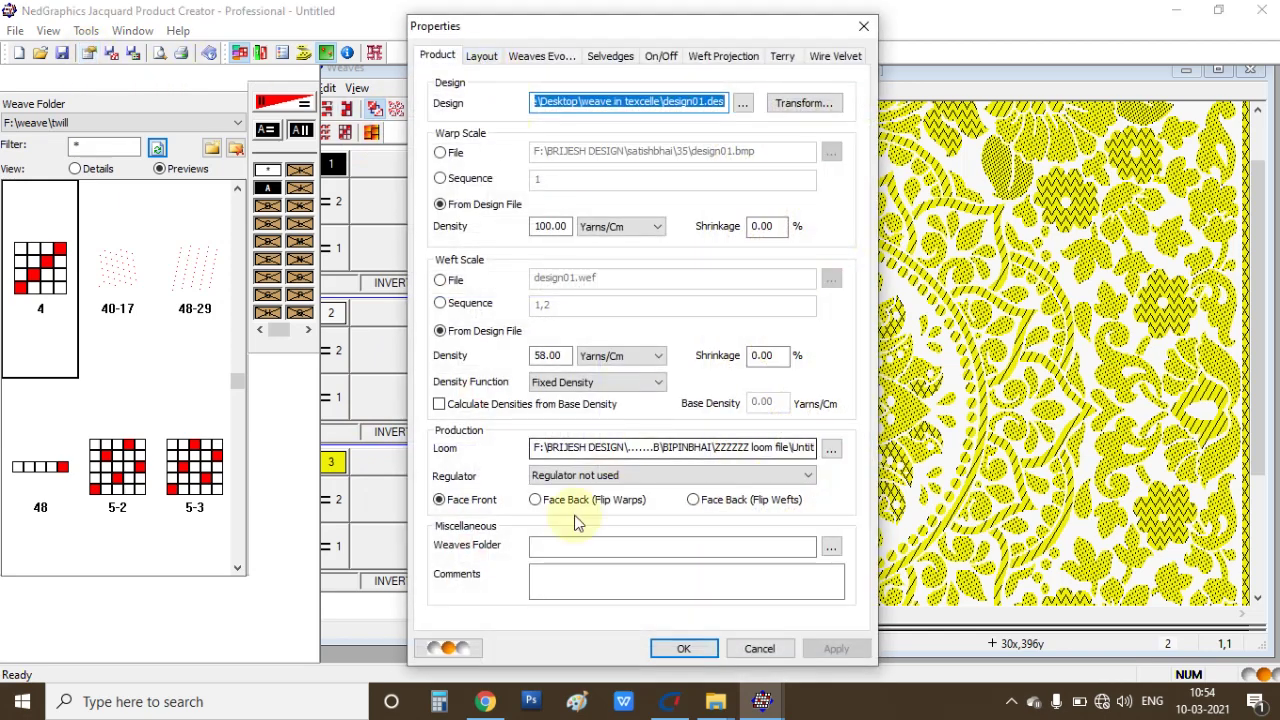
{"action": "left_click", "coordinate": [450, 648]}
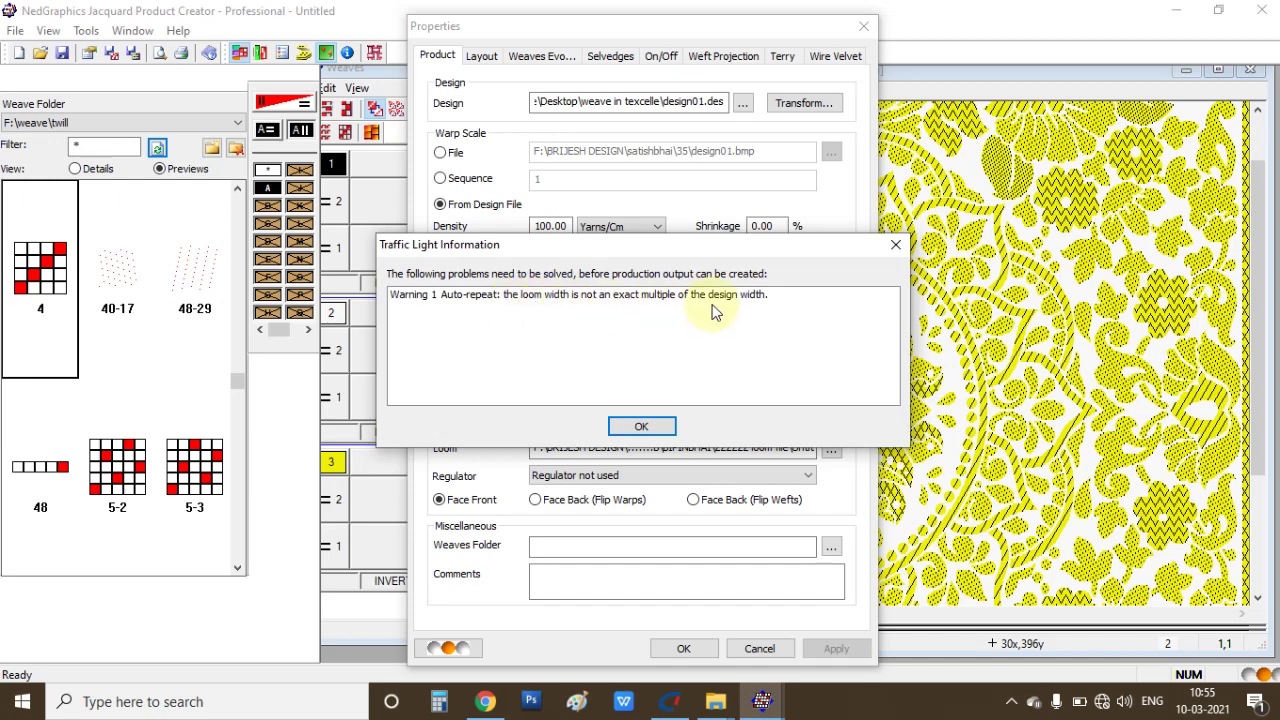
{"action": "left_click", "coordinate": [641, 426]}
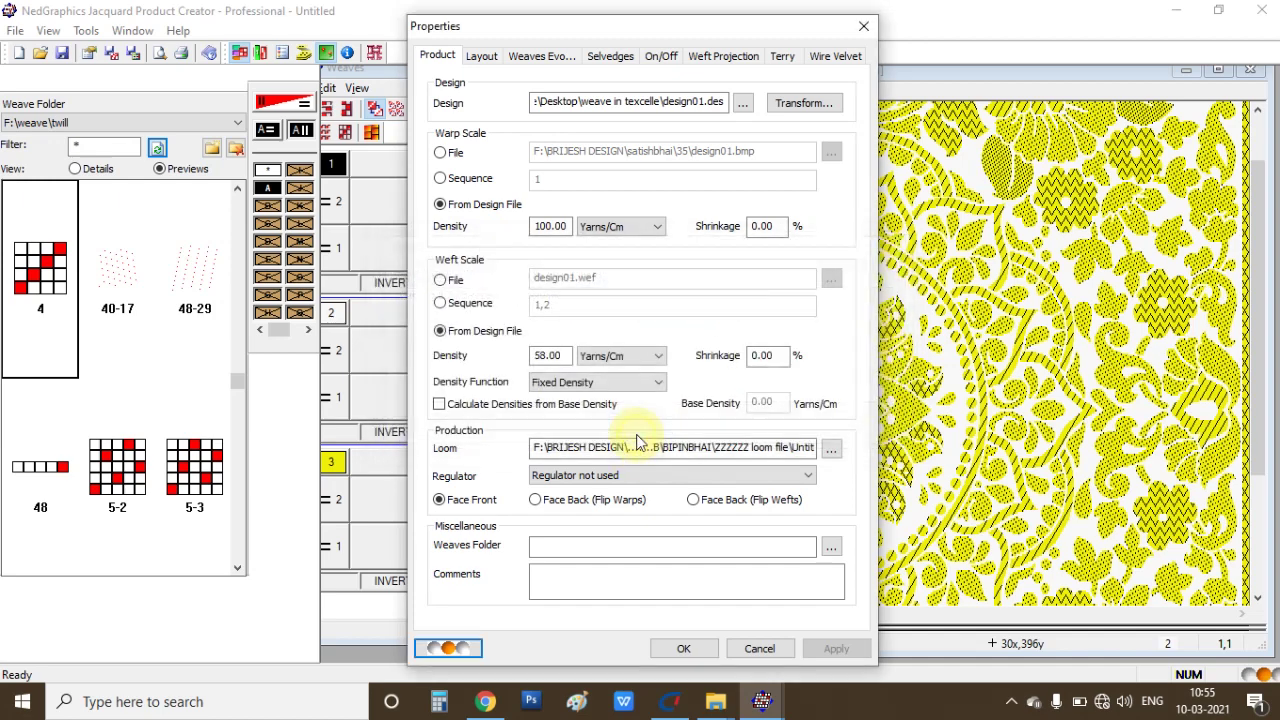
{"action": "left_click", "coordinate": [683, 648]}
- Review the weft sequence in Texcelle's Warp Weft Definition Editor, and the available loom files from Product Creator's product properties
{"action": "left_click", "coordinate": [672, 710]}
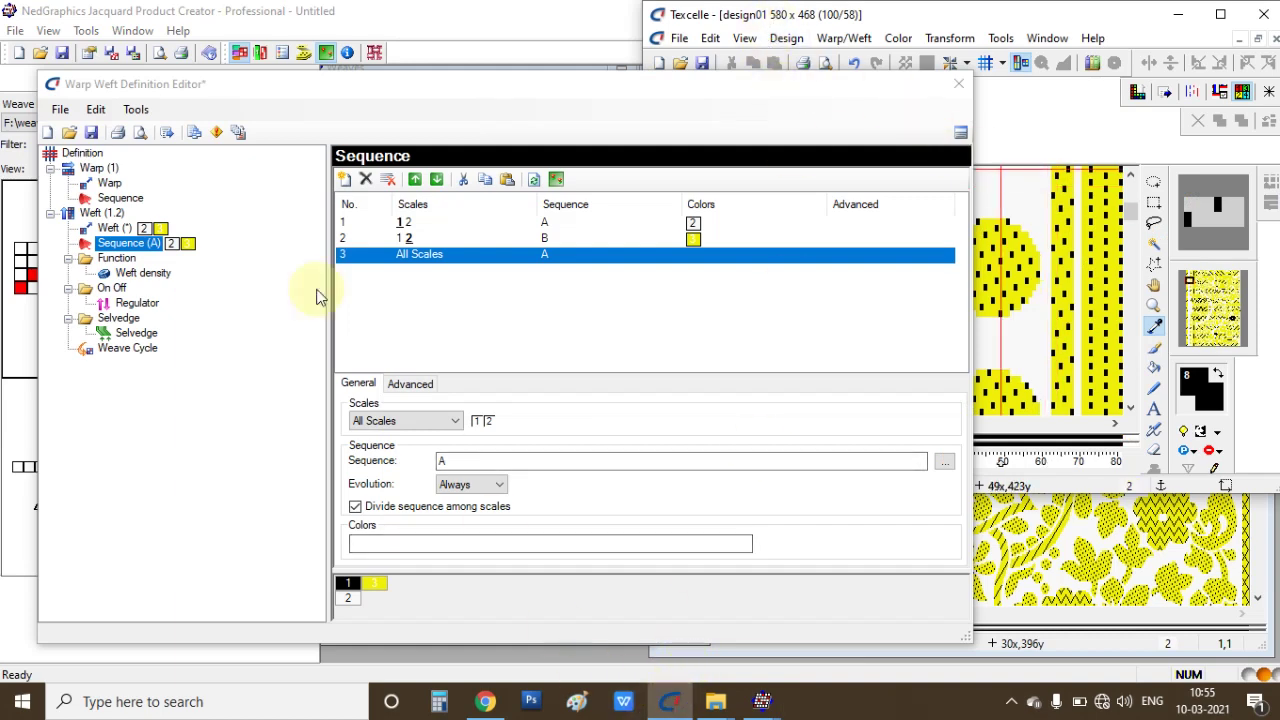
{"action": "mouse_move", "coordinate": [765, 701]}
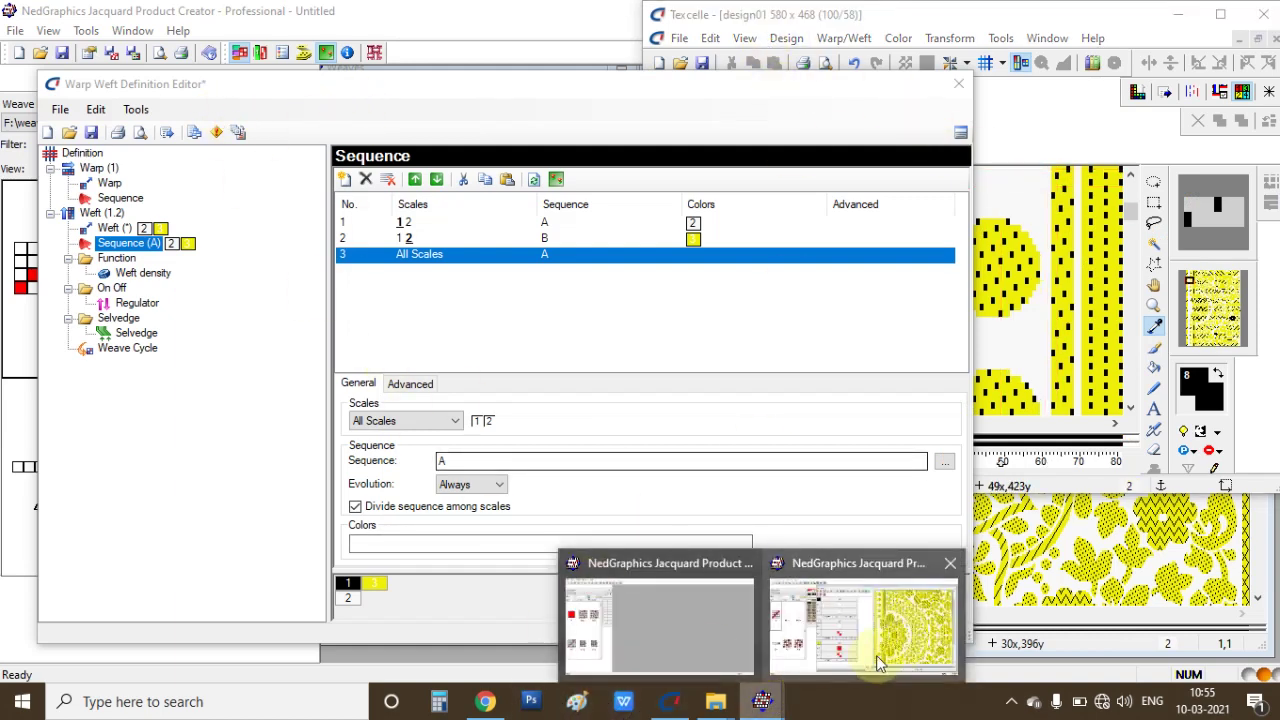
{"action": "left_click", "coordinate": [865, 600]}
{"action": "left_click", "coordinate": [89, 53]}
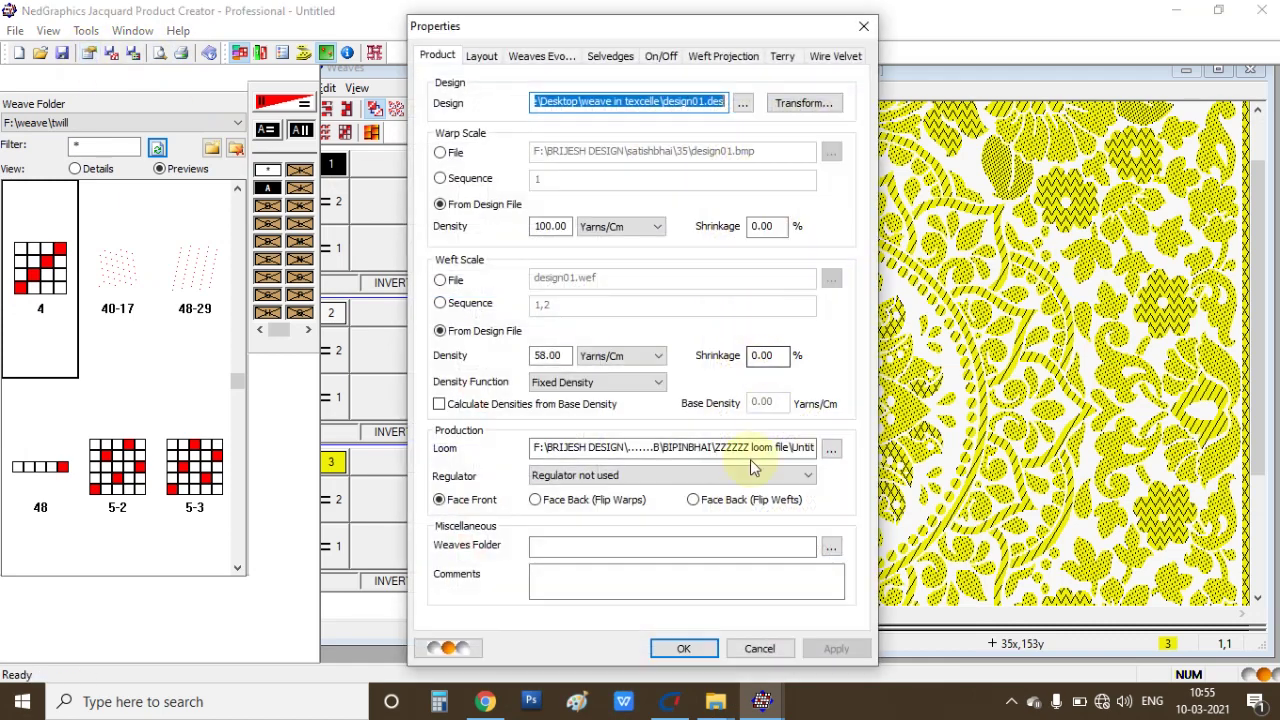
{"action": "left_click", "coordinate": [831, 448]}
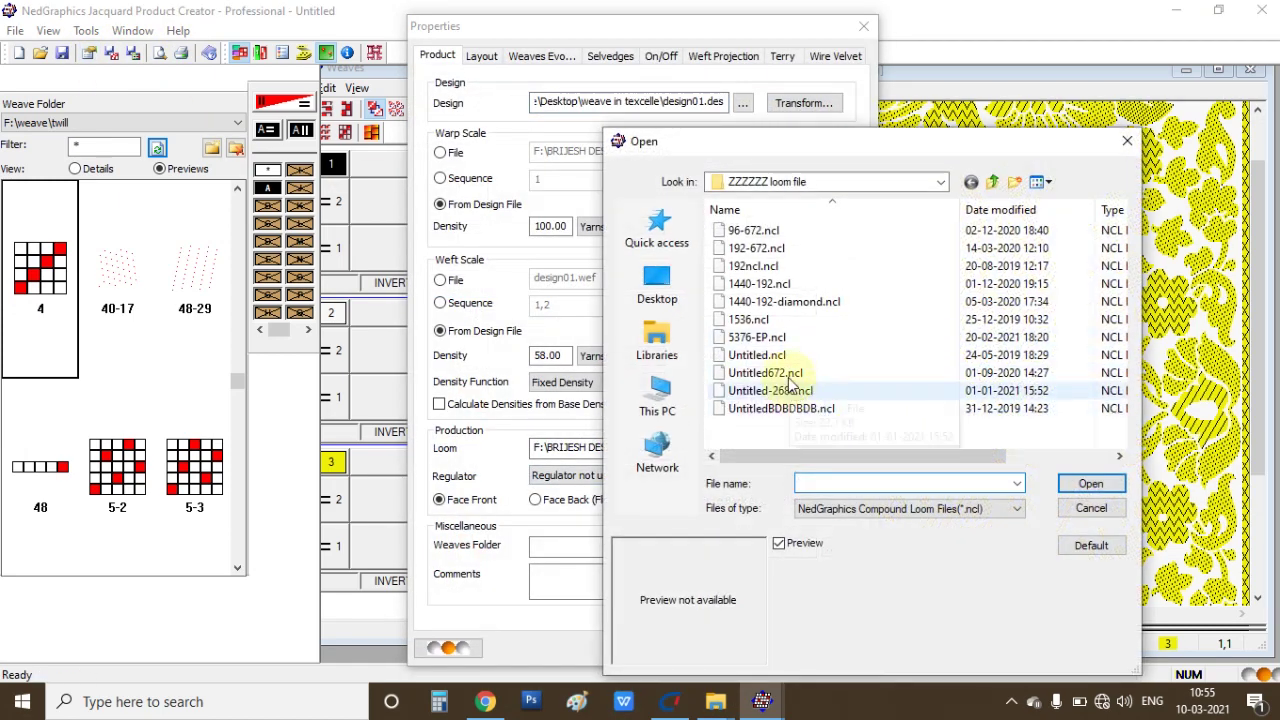
{"action": "left_click", "coordinate": [1127, 141]}
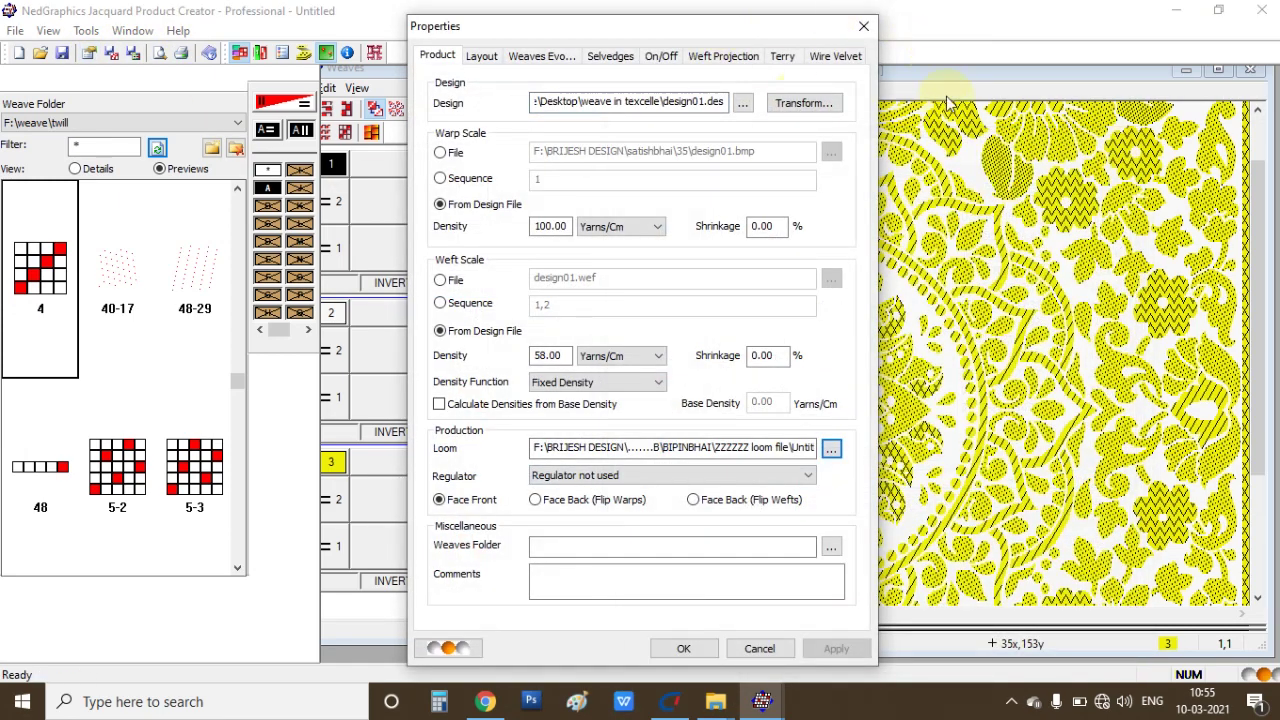
{"action": "left_click", "coordinate": [864, 24]}
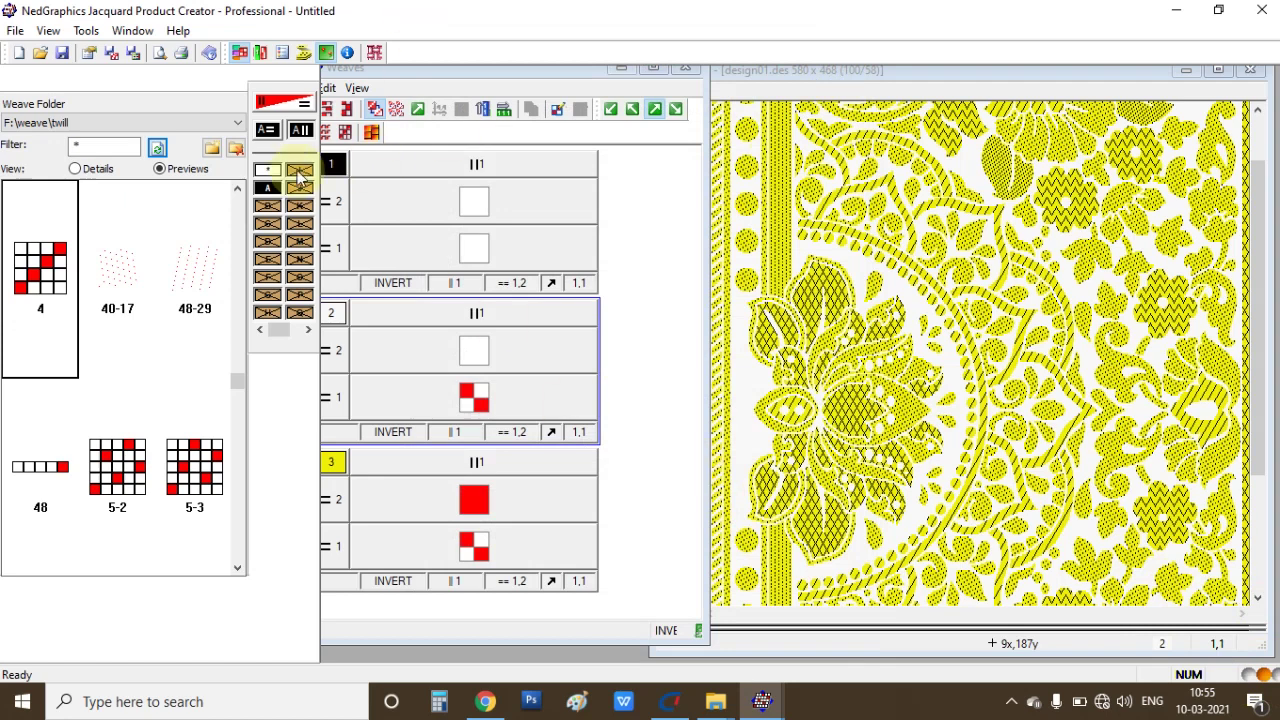
- Set the color of weft yarn A to white 37-2301RGB from the Extended Printer Book colorbook
{"action": "left_click", "coordinate": [266, 131]}
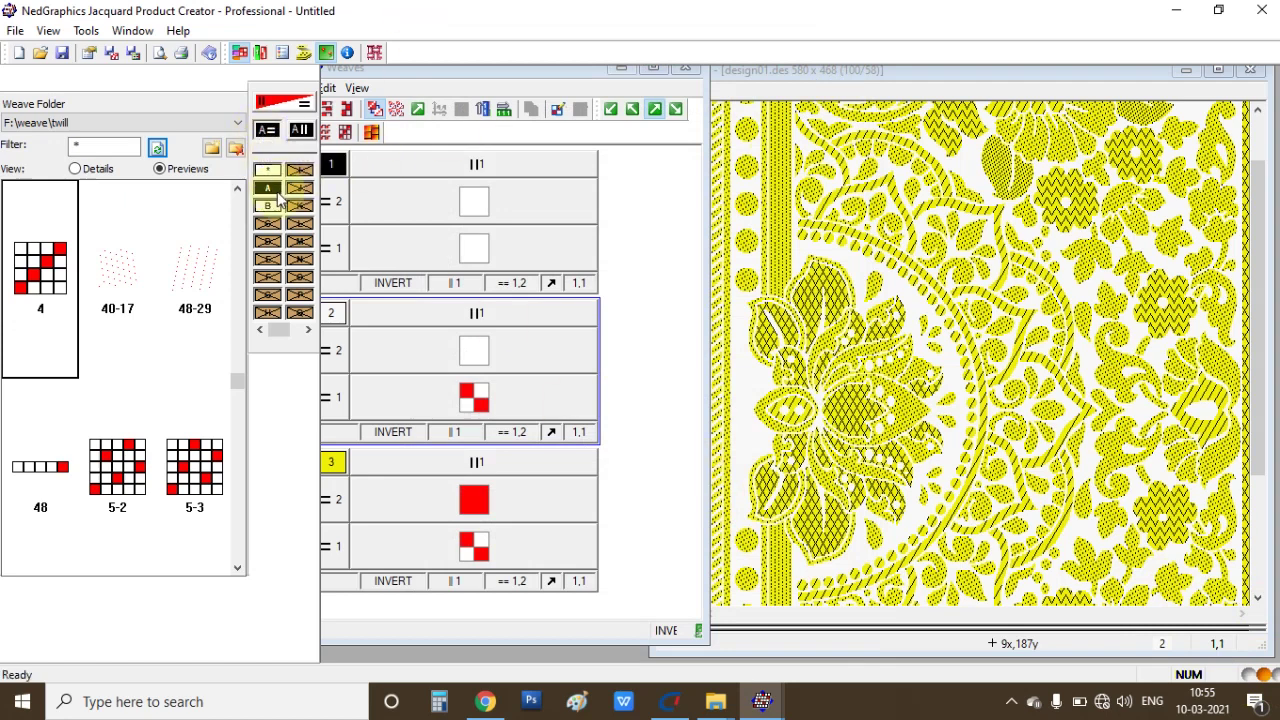
{"action": "double_click", "coordinate": [270, 190]}
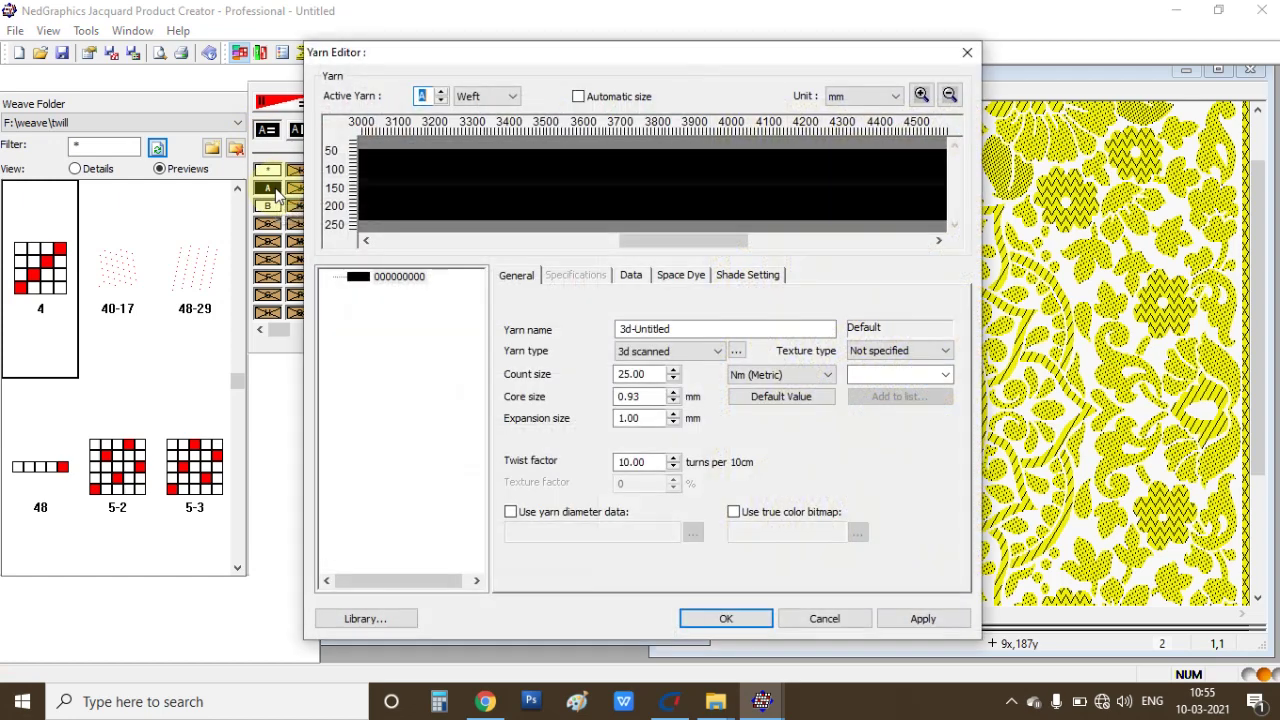
{"action": "double_click", "coordinate": [384, 277]}
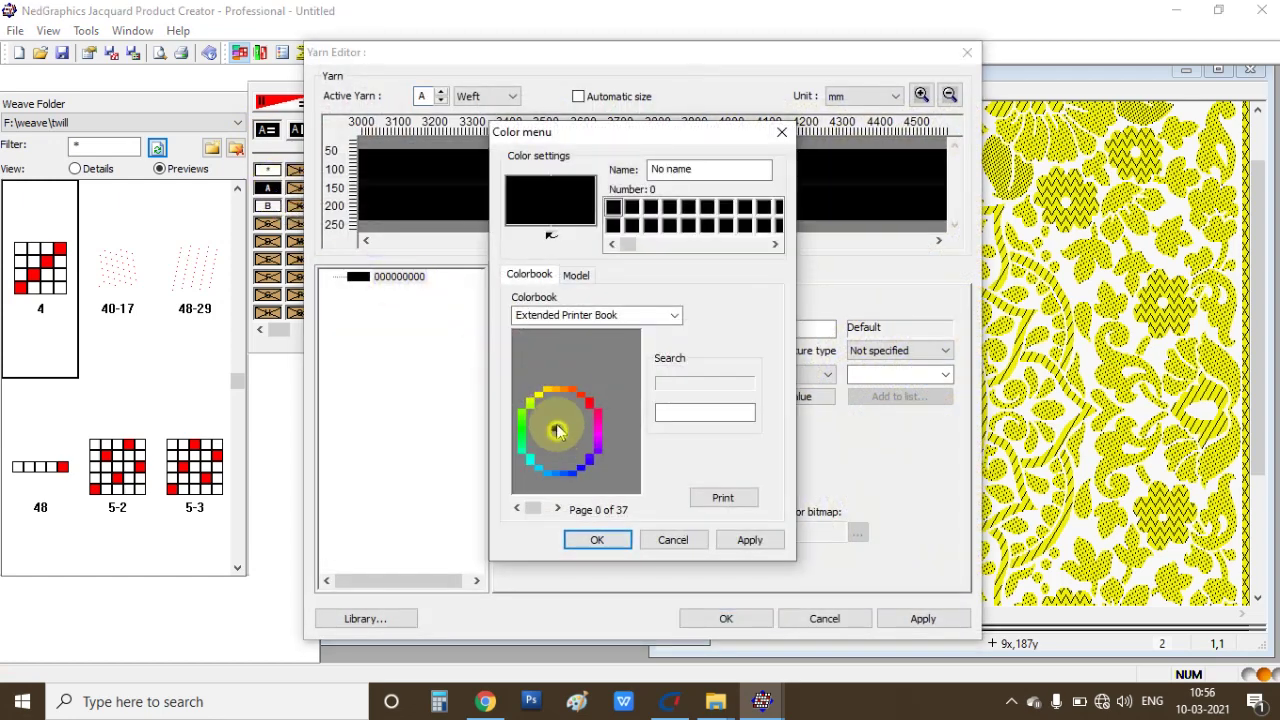
{"action": "left_click", "coordinate": [557, 430]}
{"action": "left_click", "coordinate": [572, 351]}
{"action": "left_click", "coordinate": [594, 539]}
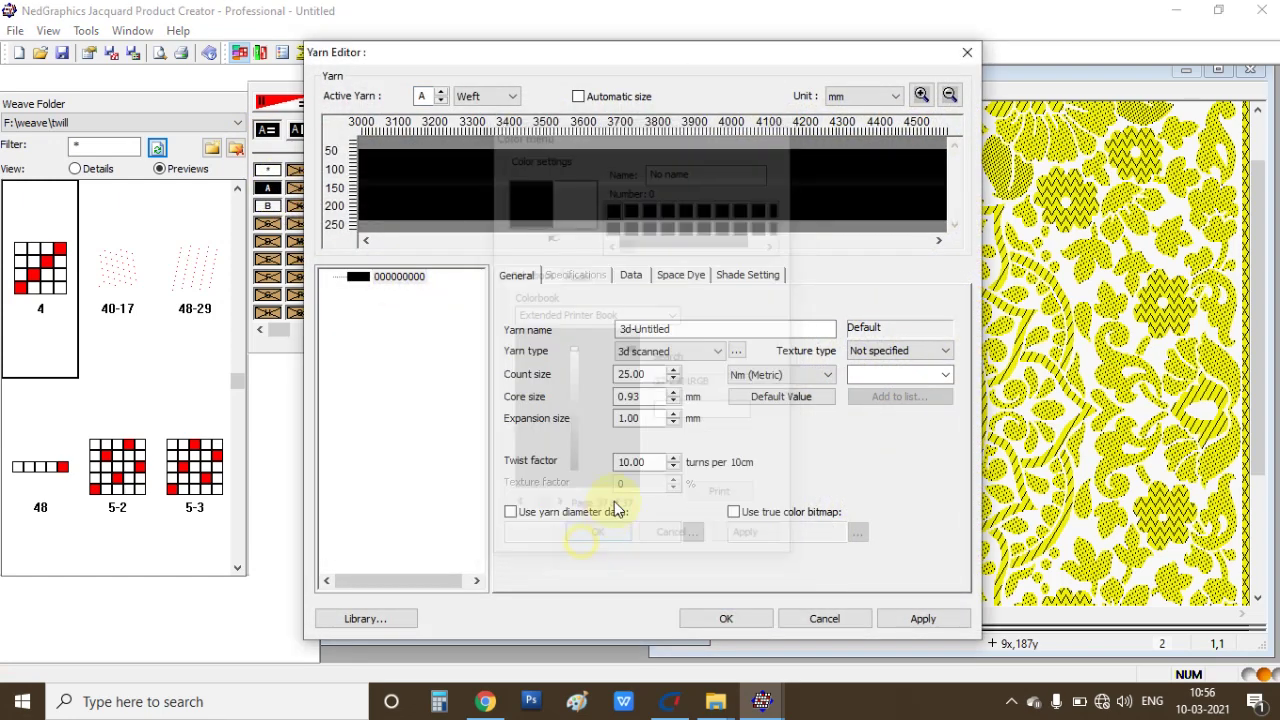
- Set weft yarn A's core size to 0.40 mm and its expansion size to 0.43 mm
{"action": "double_click", "coordinate": [636, 396]}
{"action": "type", "text": ".40"}
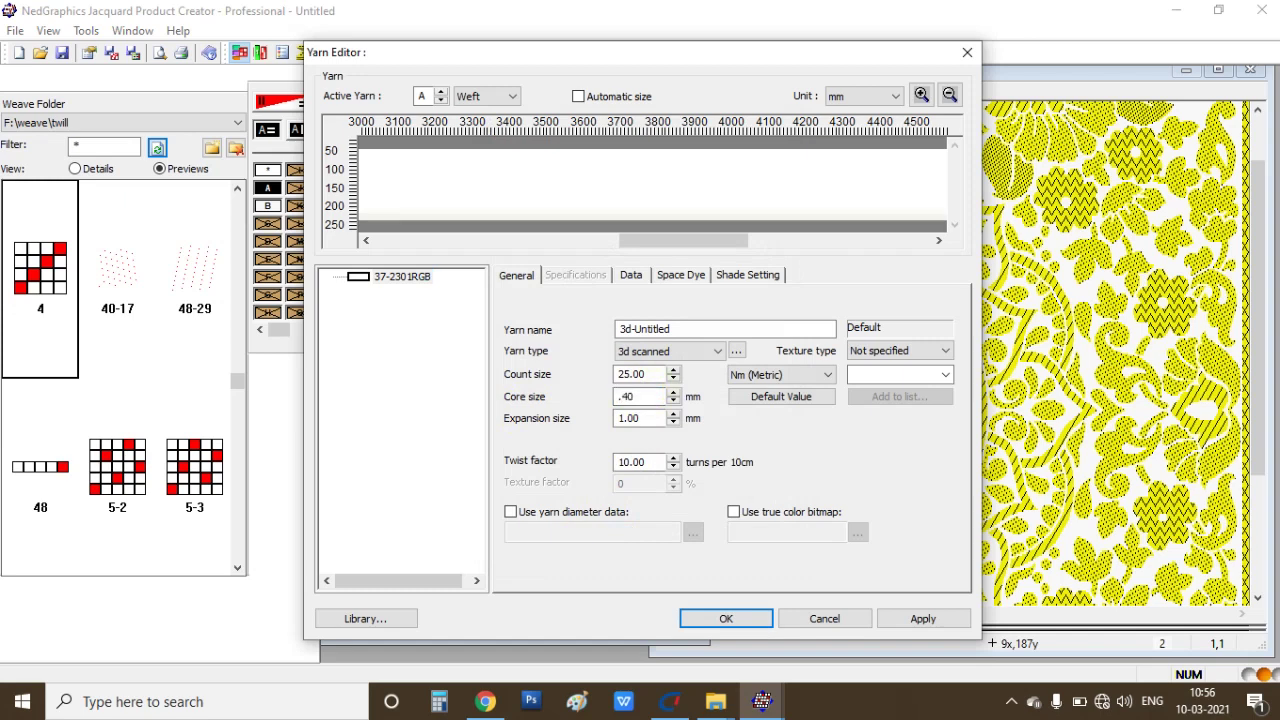
{"action": "key", "text": "Tab"}
{"action": "type", "text": ".43"}
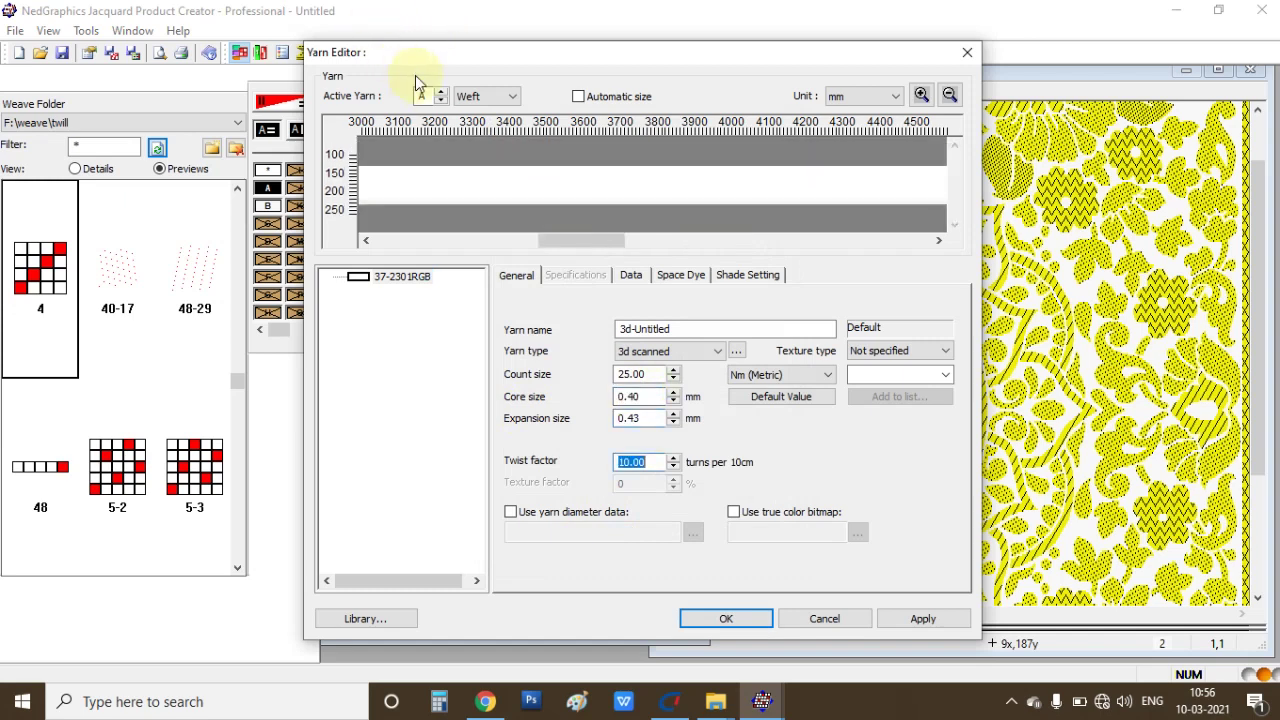
- Set the color of weft yarn B to yellow 07-1112RGB from the Extended Printer Book colorbook
{"action": "left_click", "coordinate": [440, 91]}
{"action": "left_click", "coordinate": [407, 279]}
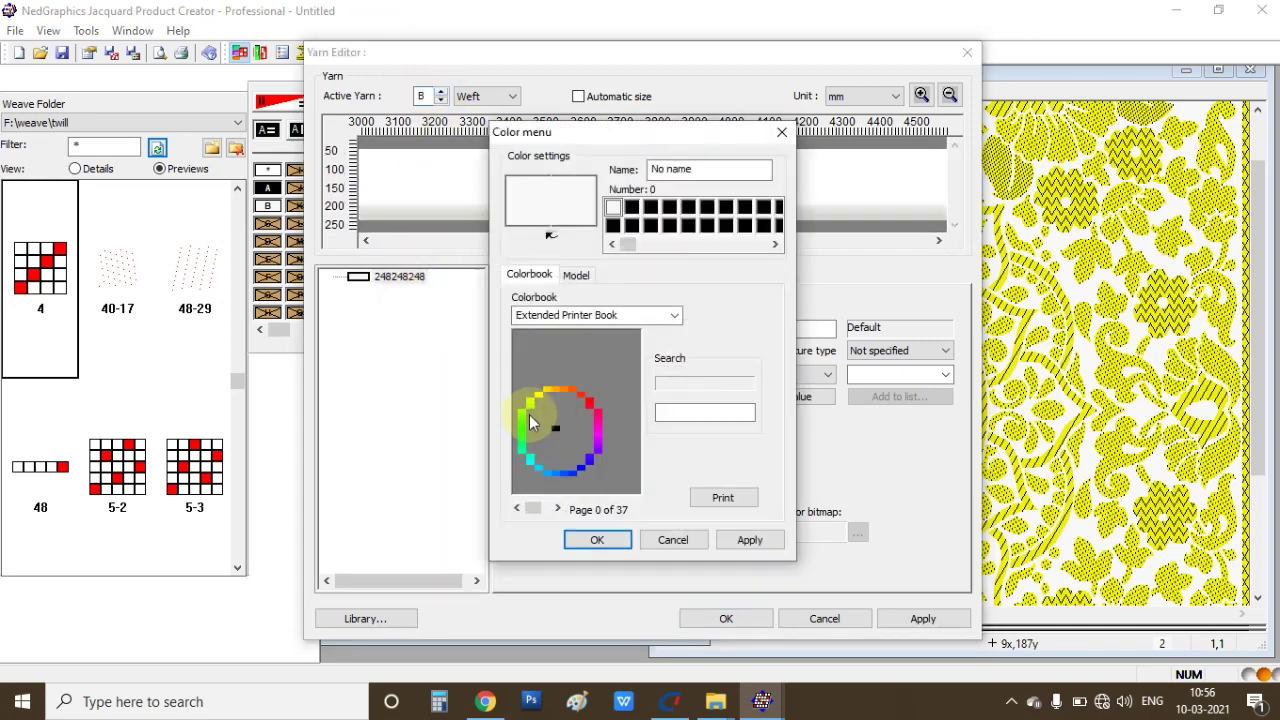
{"action": "left_click", "coordinate": [540, 395]}
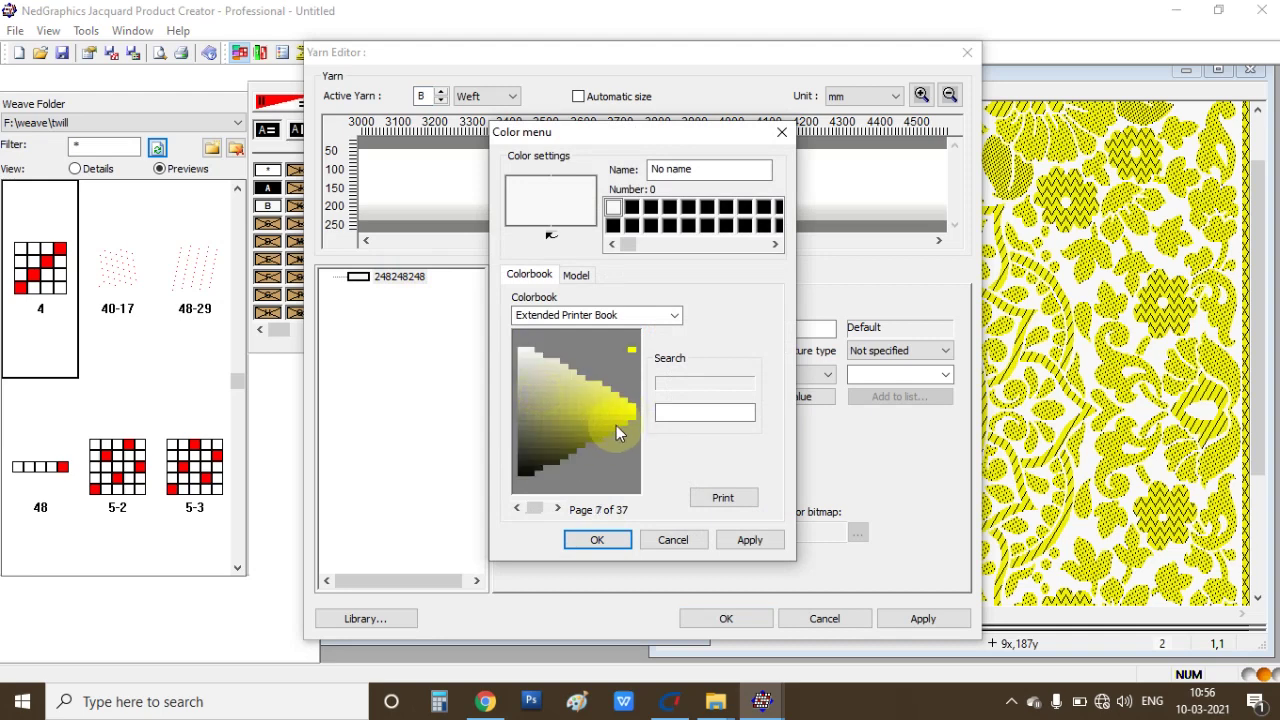
{"action": "left_click", "coordinate": [616, 425]}
{"action": "left_click", "coordinate": [597, 539]}
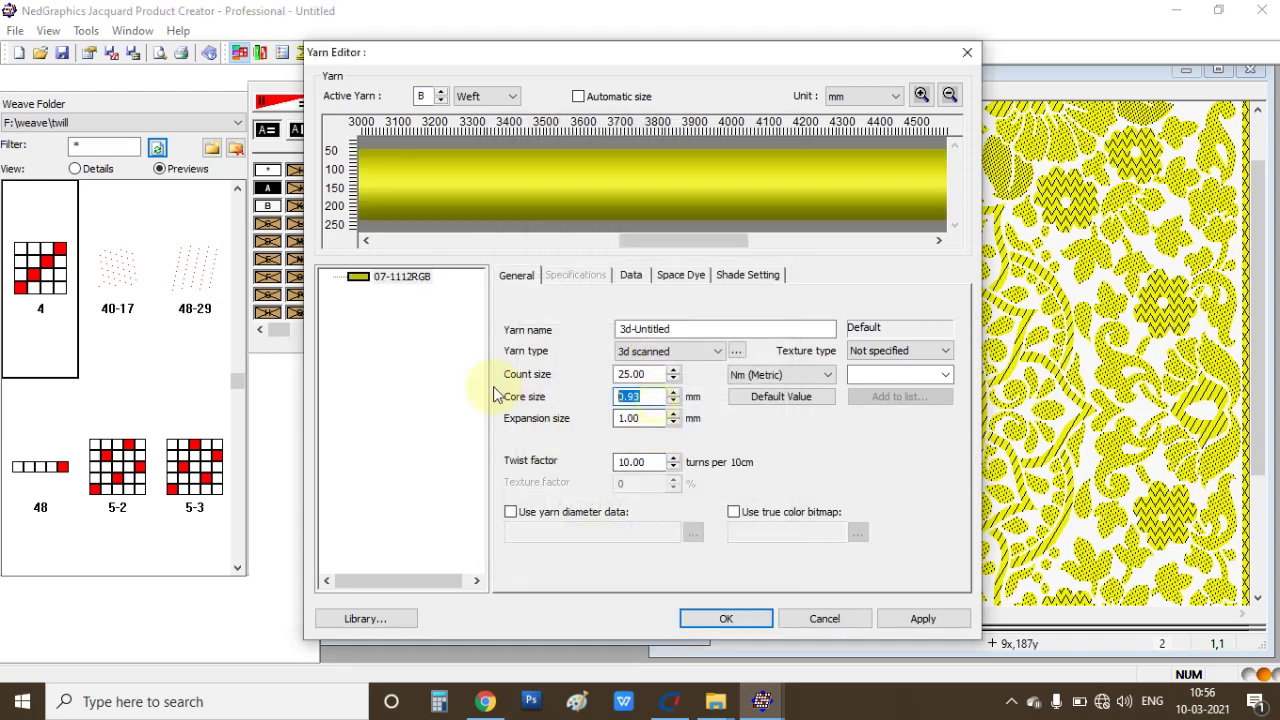
- Set weft yarn B's core size to 0.40 mm and its expansion size to 0.43 mm
{"action": "type", "text": ".4"}
{"action": "key", "text": "Tab"}
{"action": "key", "text": "Tab"}
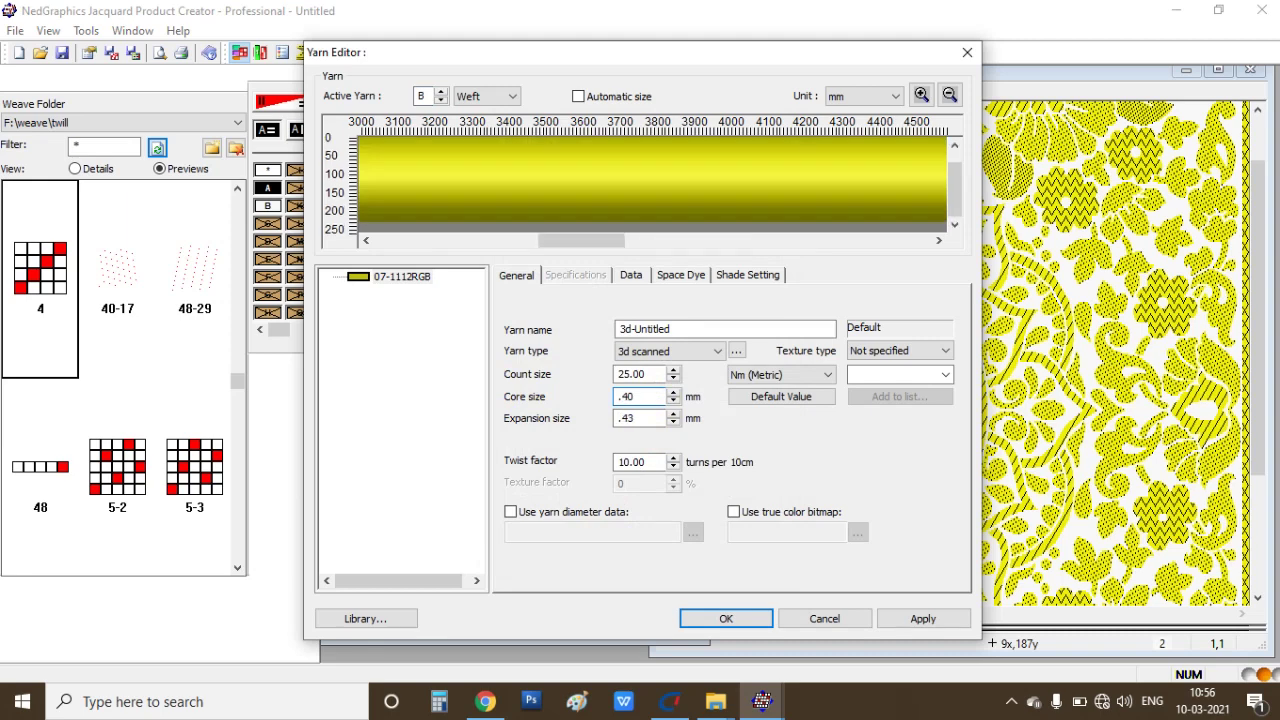
- Set the color of warp yarn A to black 37-0101RGB from the Extended Printer Book colorbook
{"action": "left_click", "coordinate": [494, 98]}
{"action": "left_click", "coordinate": [470, 113]}
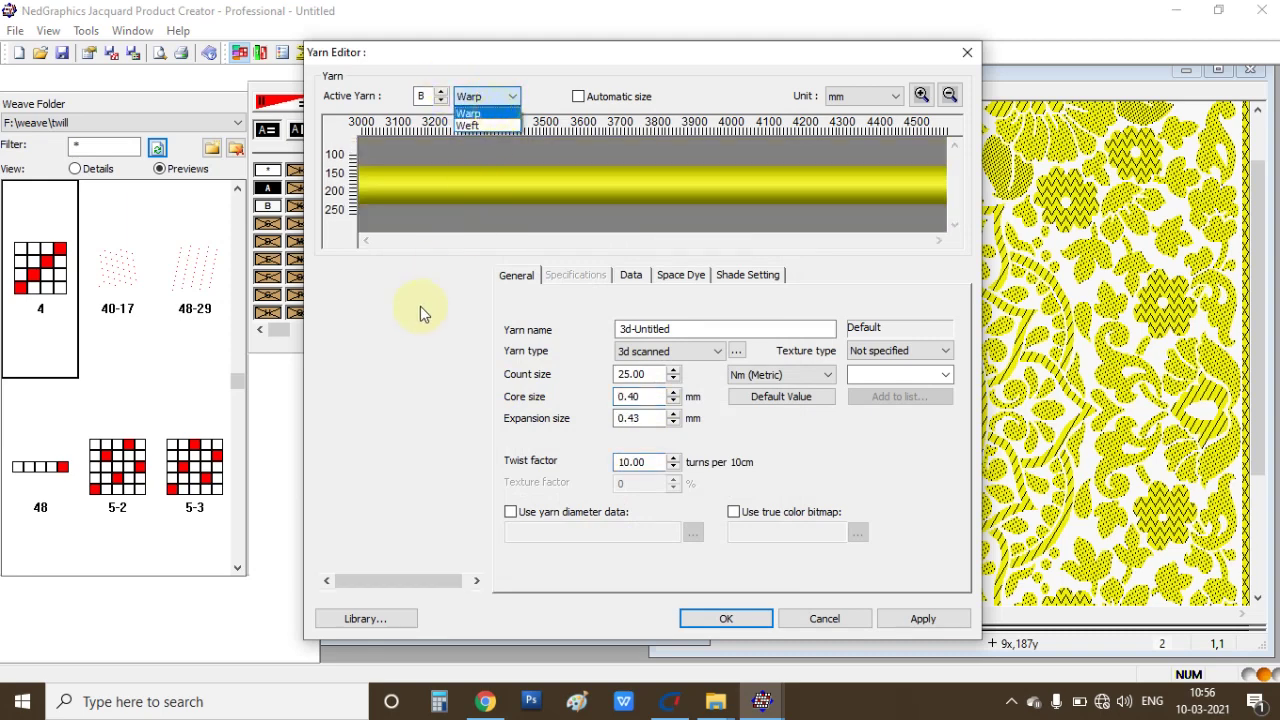
{"action": "double_click", "coordinate": [401, 280]}
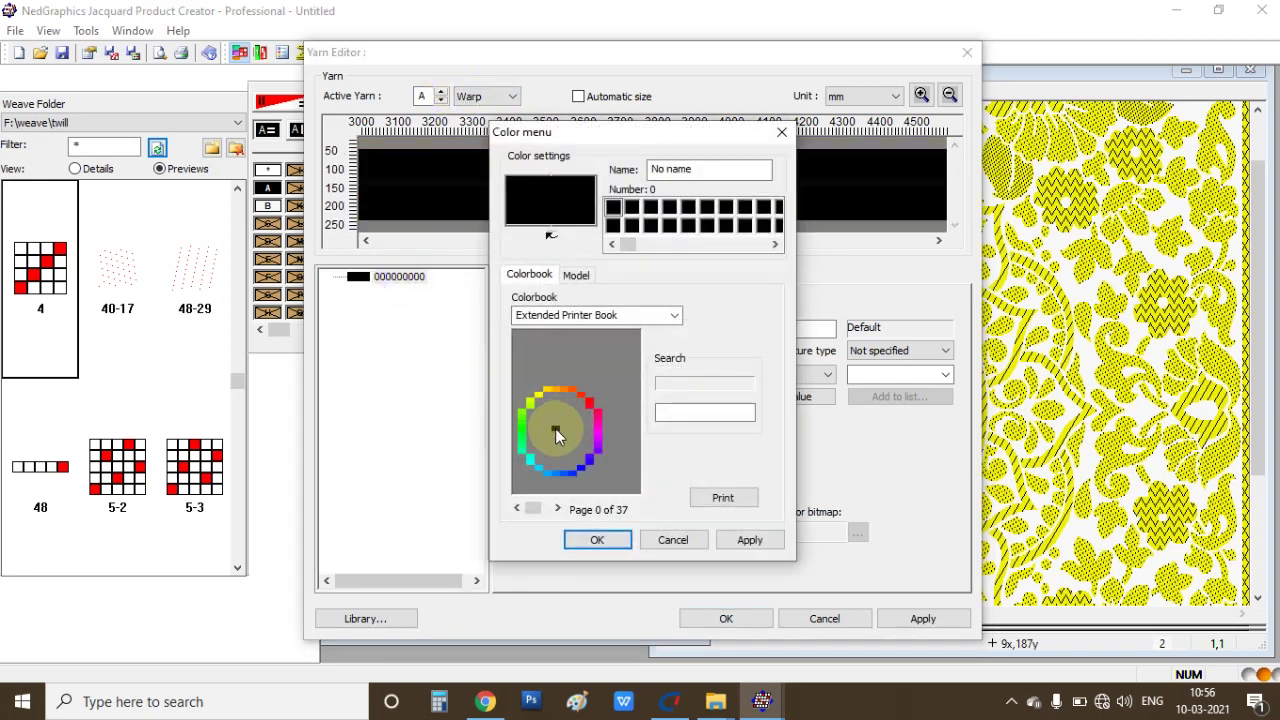
{"action": "scroll", "coordinate": [555, 428], "scroll_direction": "up", "scroll_amount": 1}
{"action": "left_click", "coordinate": [632, 355]}
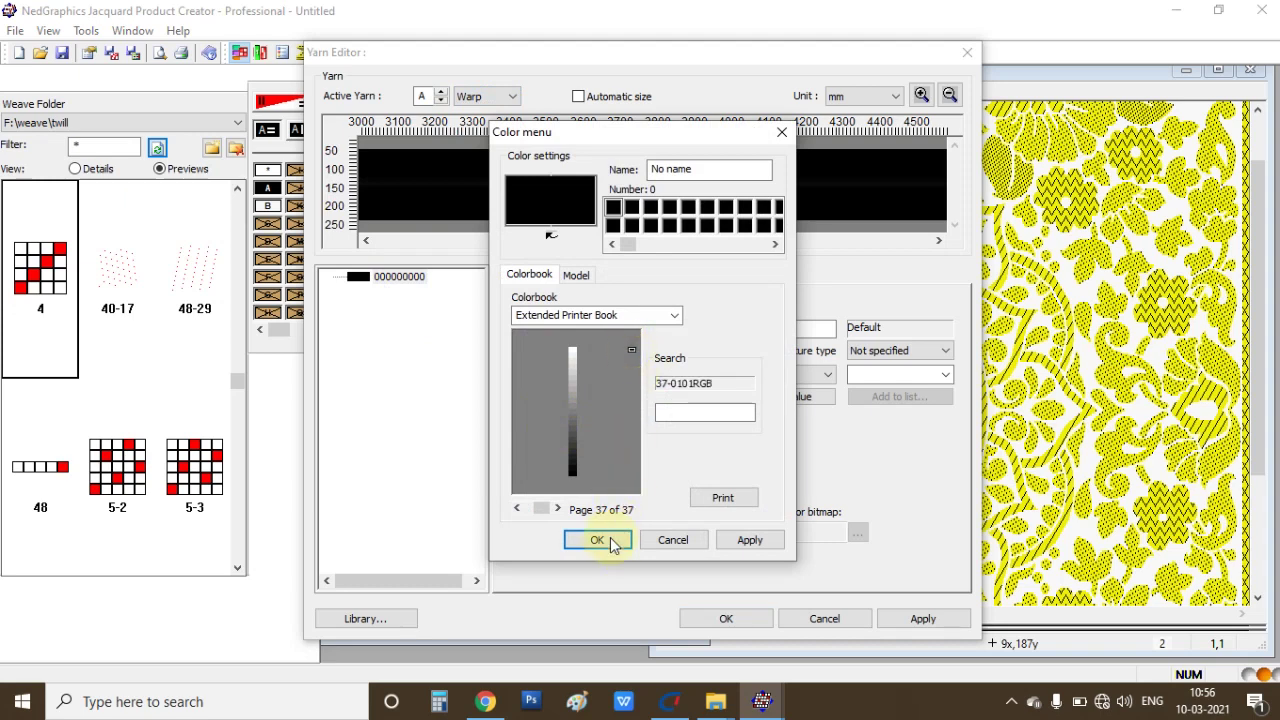
{"action": "left_click", "coordinate": [597, 540]}
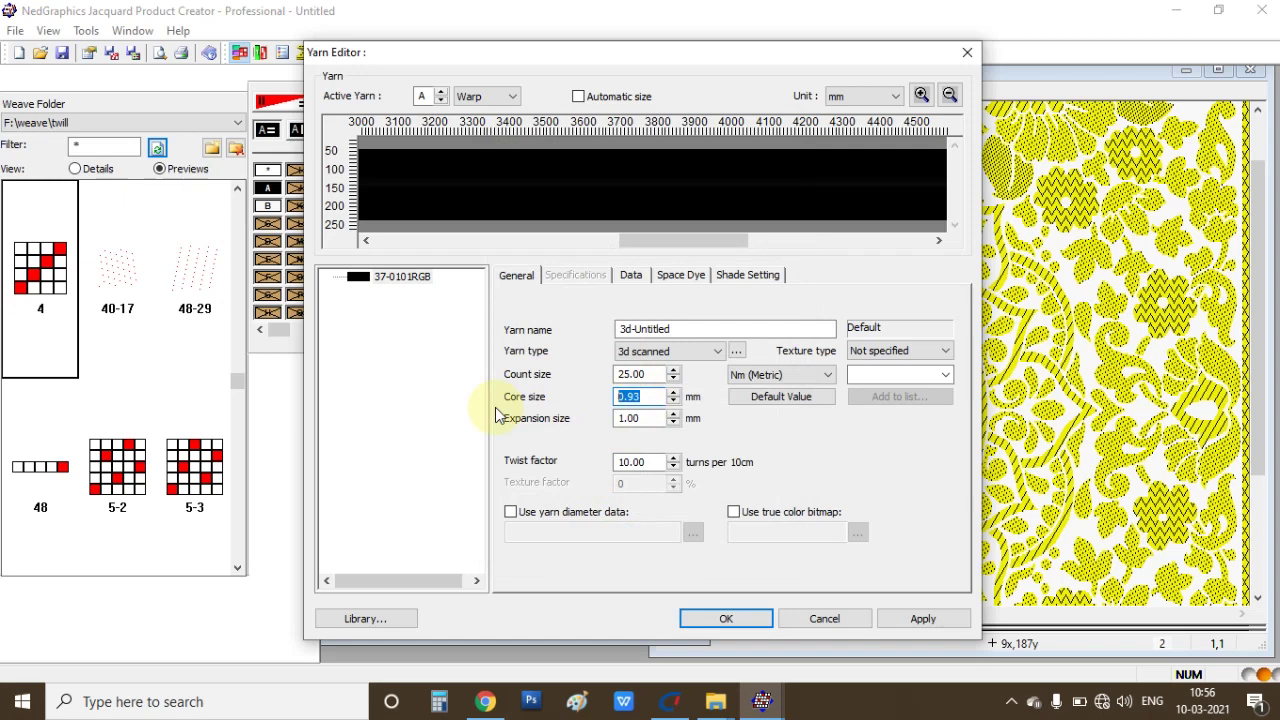
- Set warp yarn A's core size to 0.05 mm and expansion size to 0.07 mm, apply the yarn settings and close the Yarn Editor
{"action": "type", "text": ".05"}
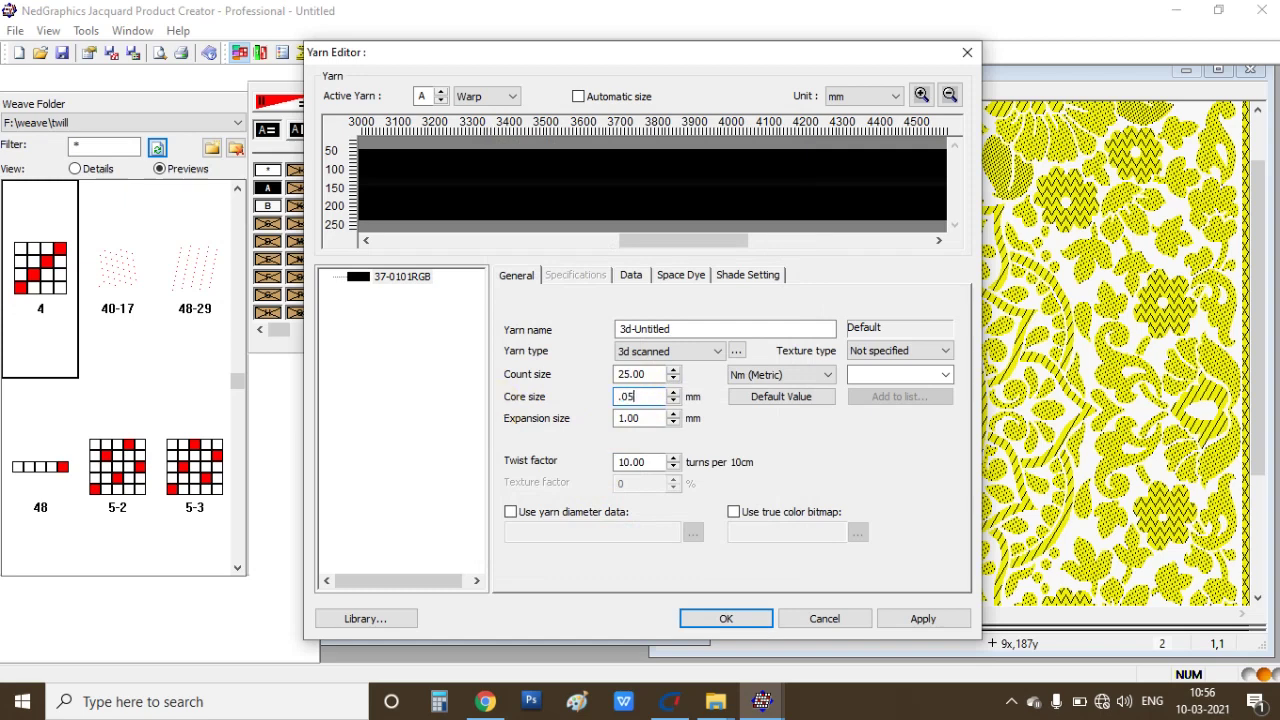
{"action": "key", "text": "Tab"}
{"action": "type", "text": ".0"}
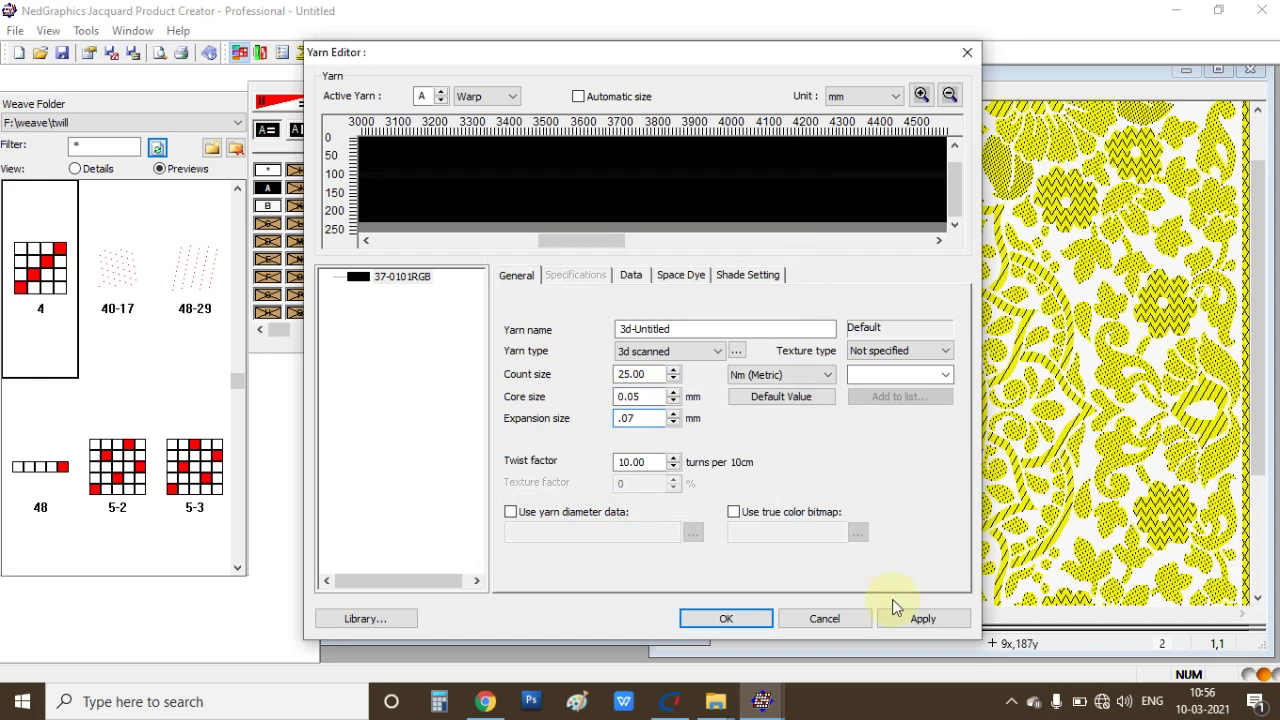
{"action": "key", "text": "Tab"}
{"action": "left_click", "coordinate": [923, 618]}
{"action": "left_click", "coordinate": [727, 619]}
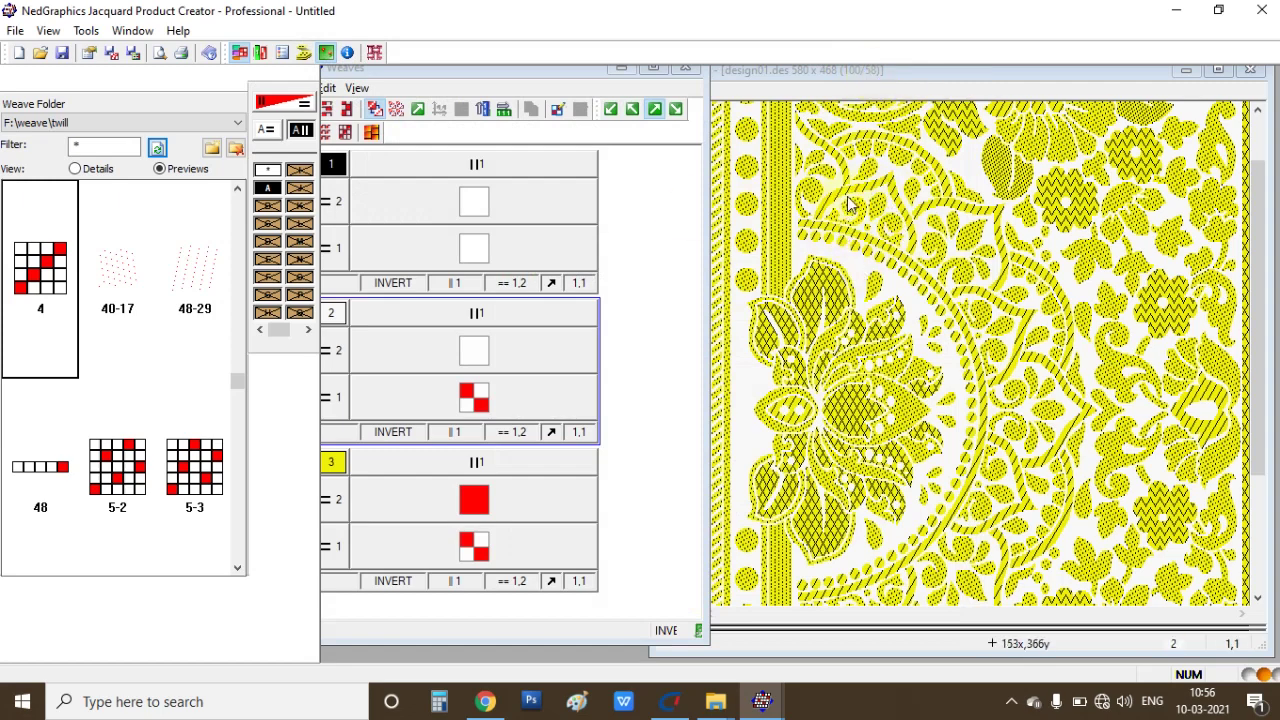
- Calculate 58 × 2 in Calculator and set the product's weft density to 116 Yarns/Cm, applying the change and closing the properties
{"action": "left_click", "coordinate": [89, 54]}
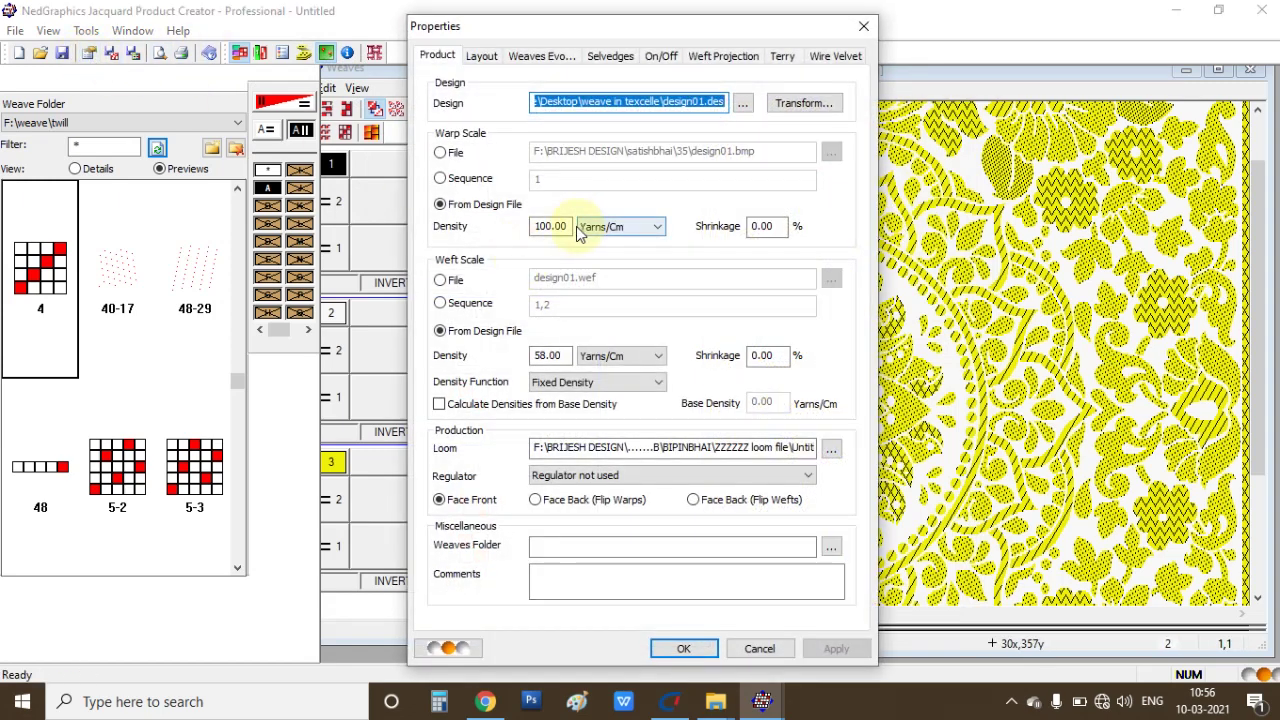
{"action": "double_click", "coordinate": [571, 355]}
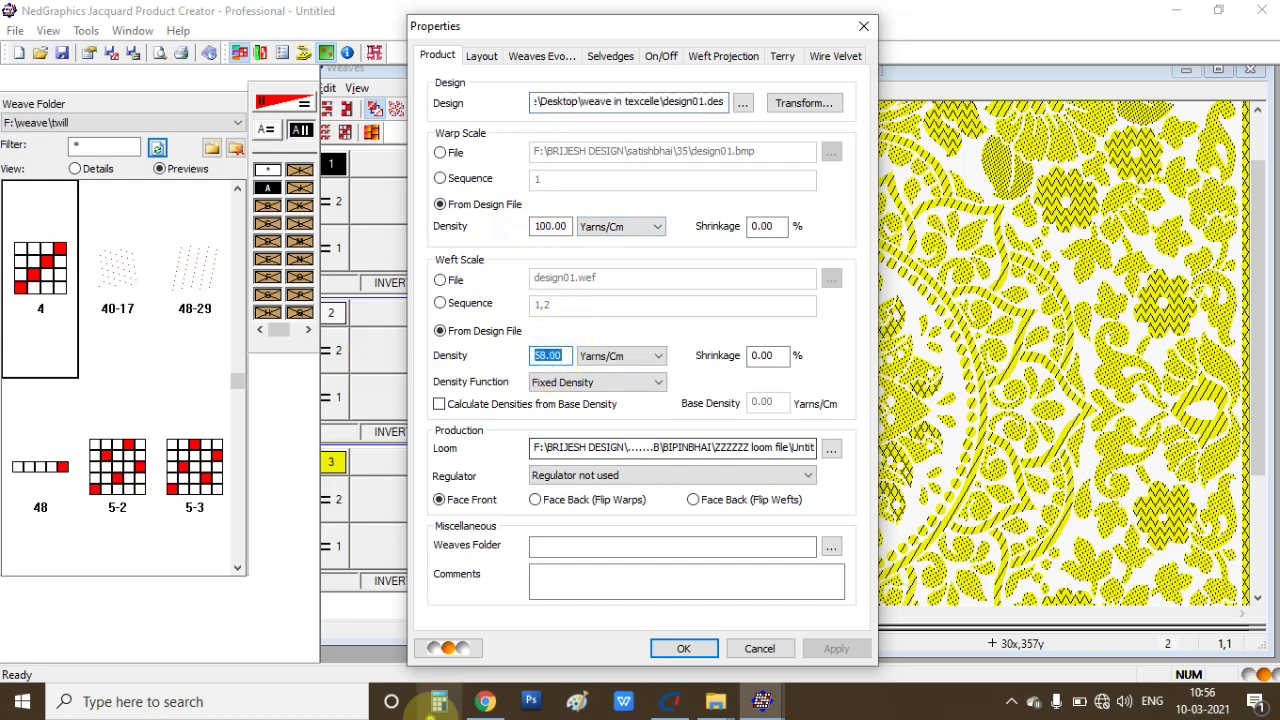
{"action": "left_click", "coordinate": [437, 702]}
{"action": "type", "text": "58"}
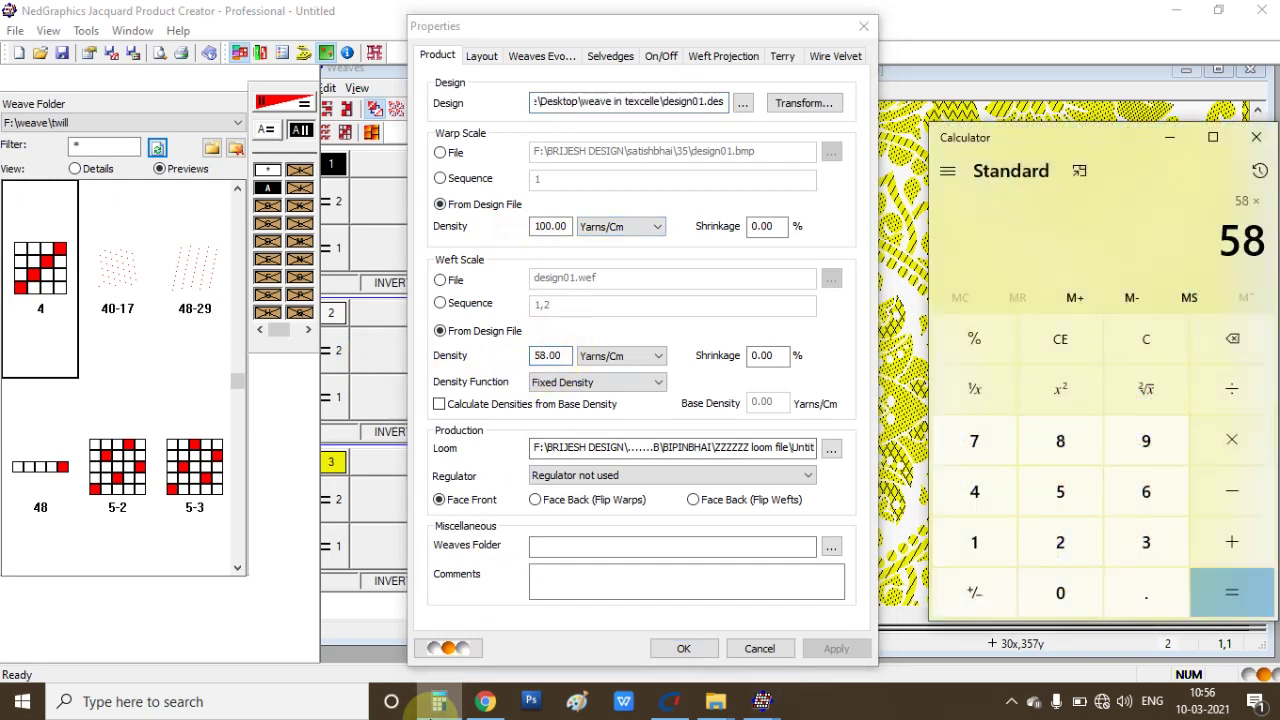
{"action": "type", "text": "2"}
{"action": "key", "text": "Return"}
{"action": "left_click", "coordinate": [326, 354]}
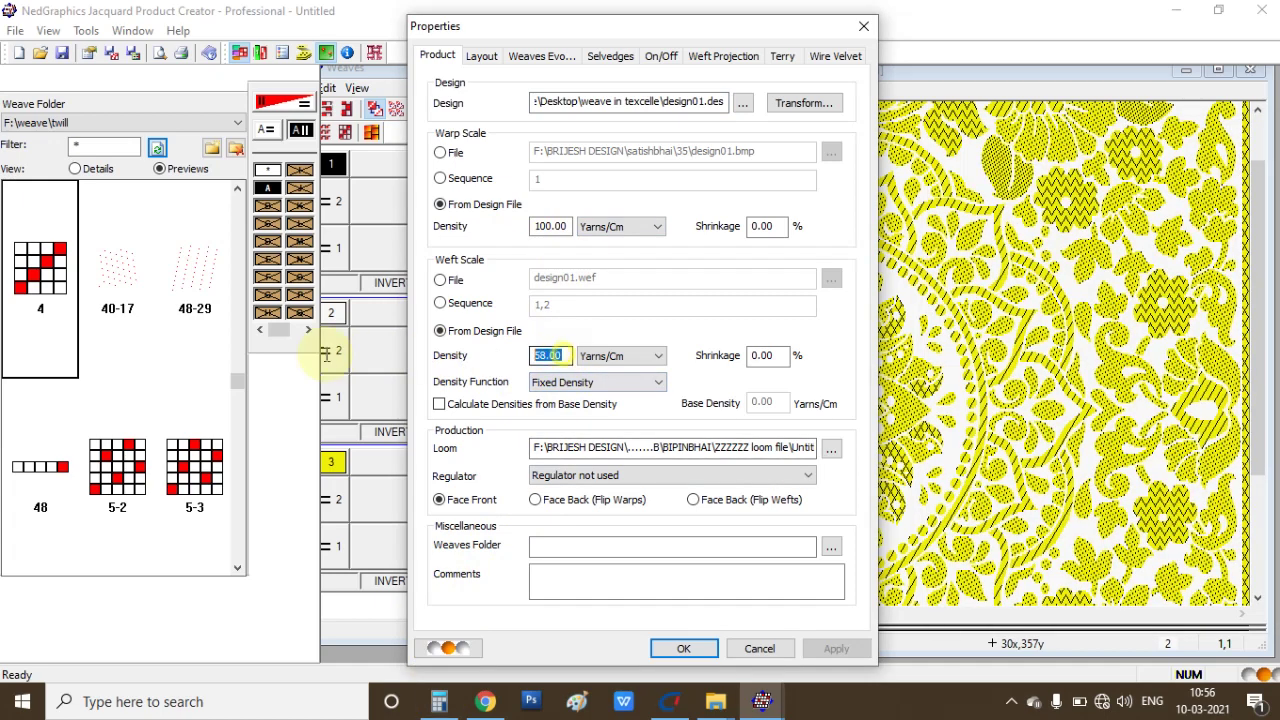
{"action": "type", "text": "116"}
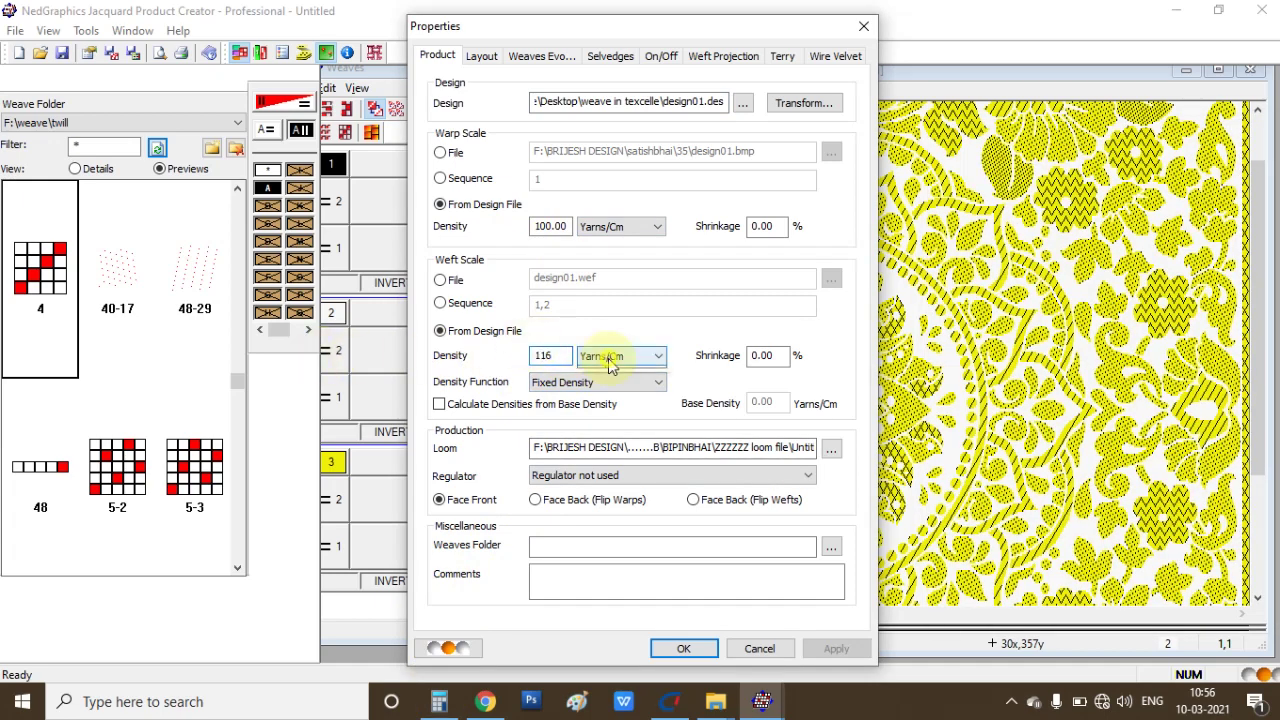
{"action": "left_click", "coordinate": [837, 649]}
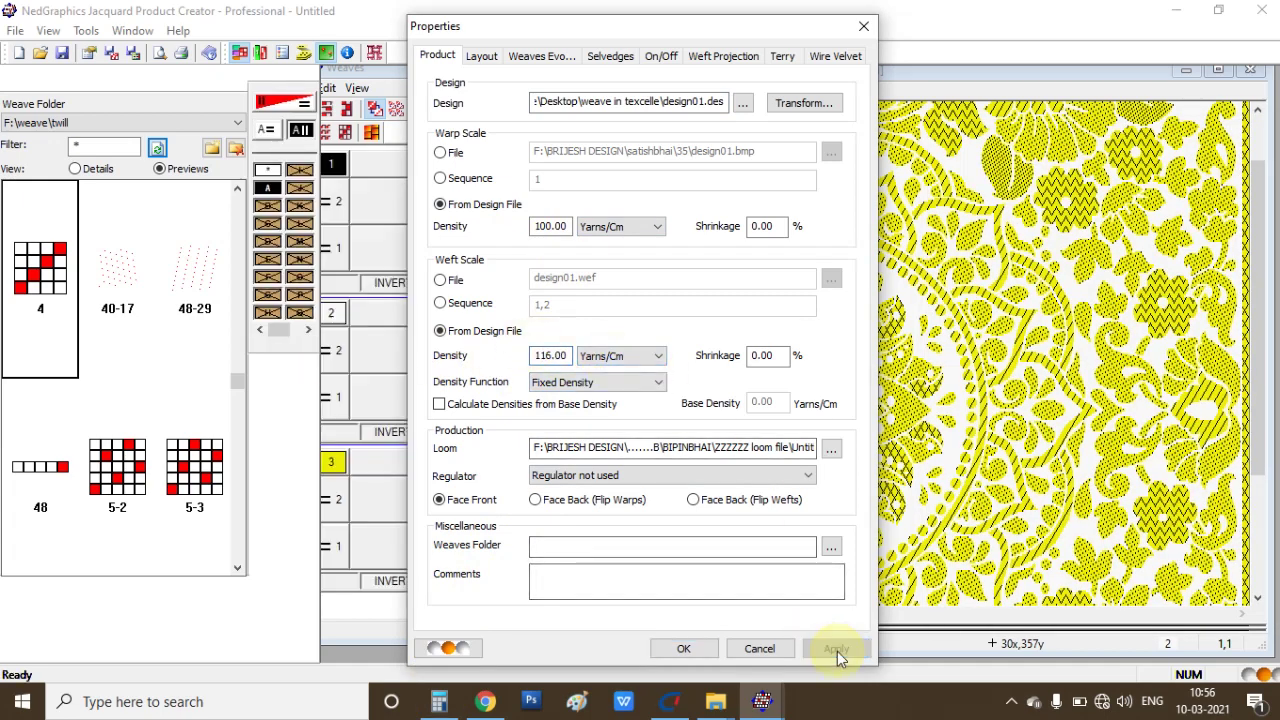
{"action": "left_click", "coordinate": [694, 652]}
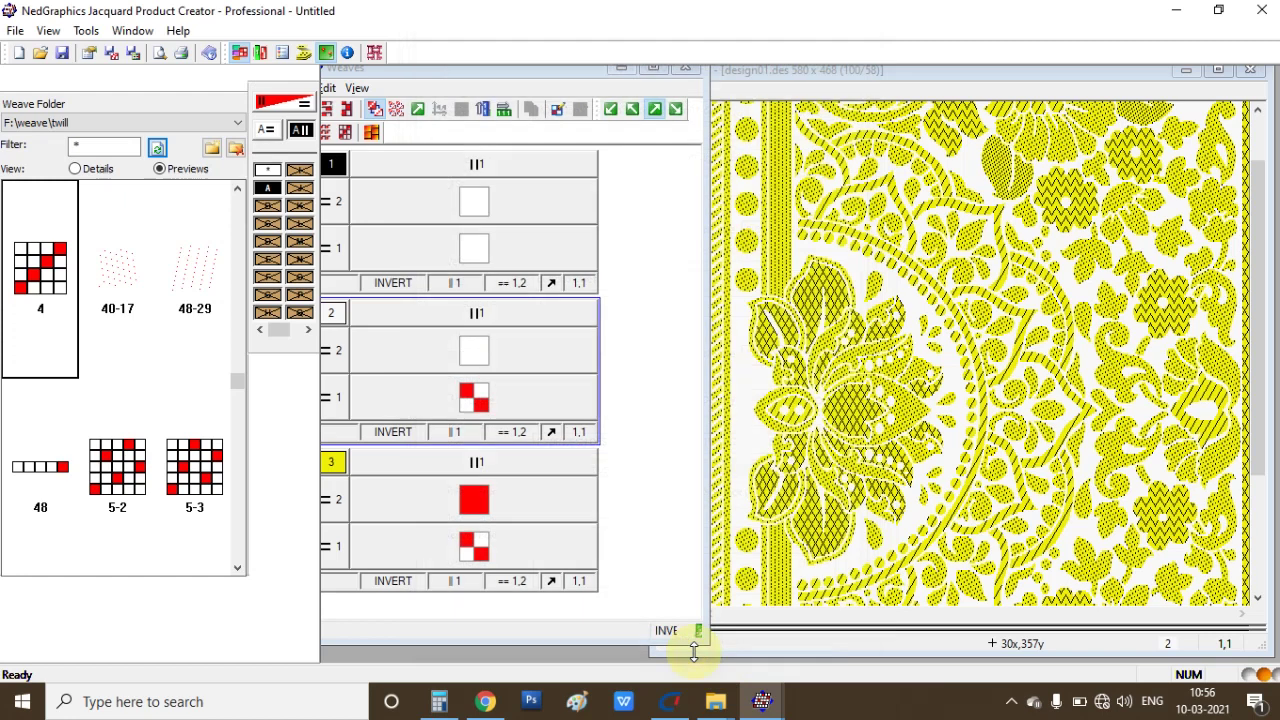
- Open the fabric simulation and set its simulation area to the original size, 580 ends by 936 picks
{"action": "left_click", "coordinate": [377, 52]}
{"action": "left_click", "coordinate": [268, 639]}
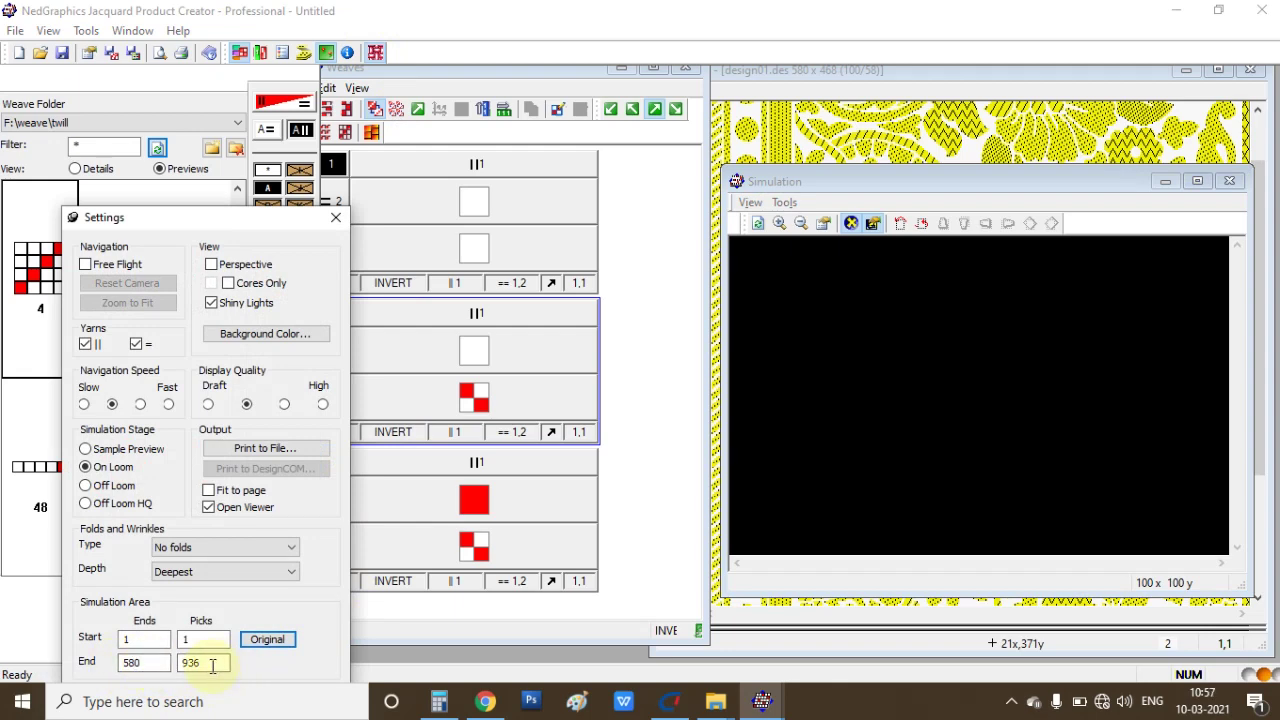
{"action": "left_click", "coordinate": [336, 217]}
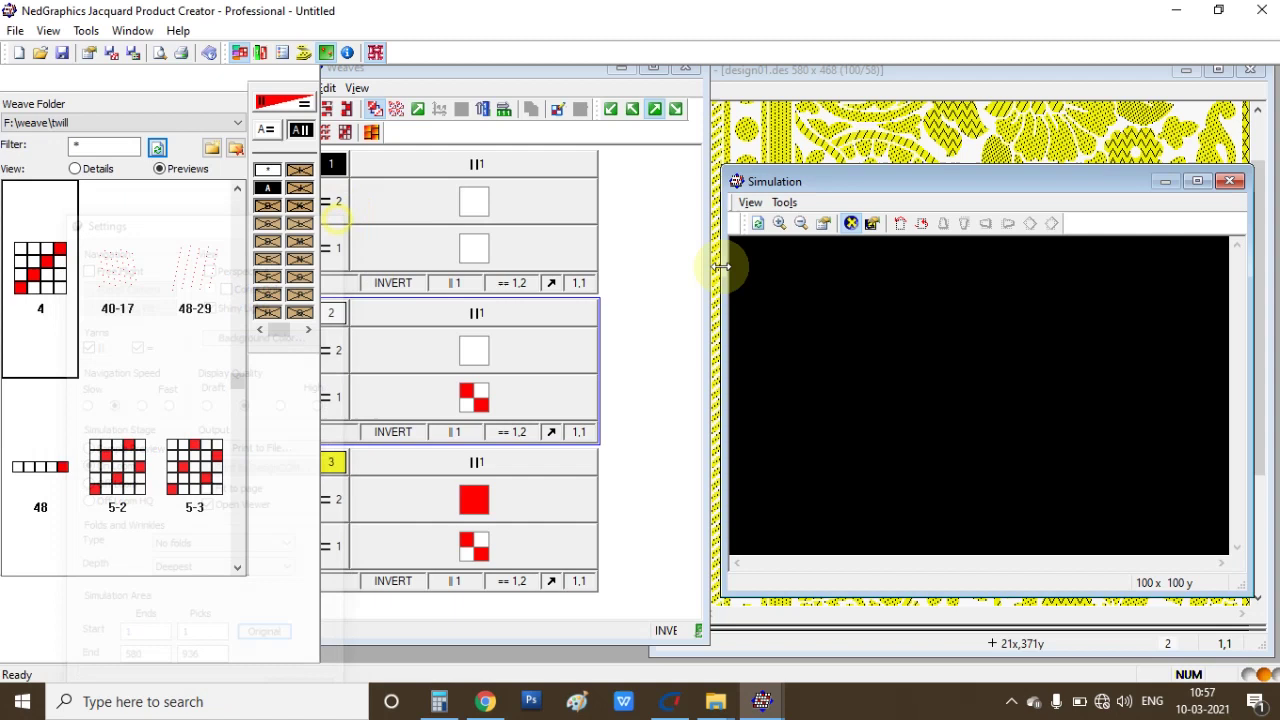
- Generate the fabric simulation in a maximized window and flip it to the other face
{"action": "left_click", "coordinate": [1198, 182]}
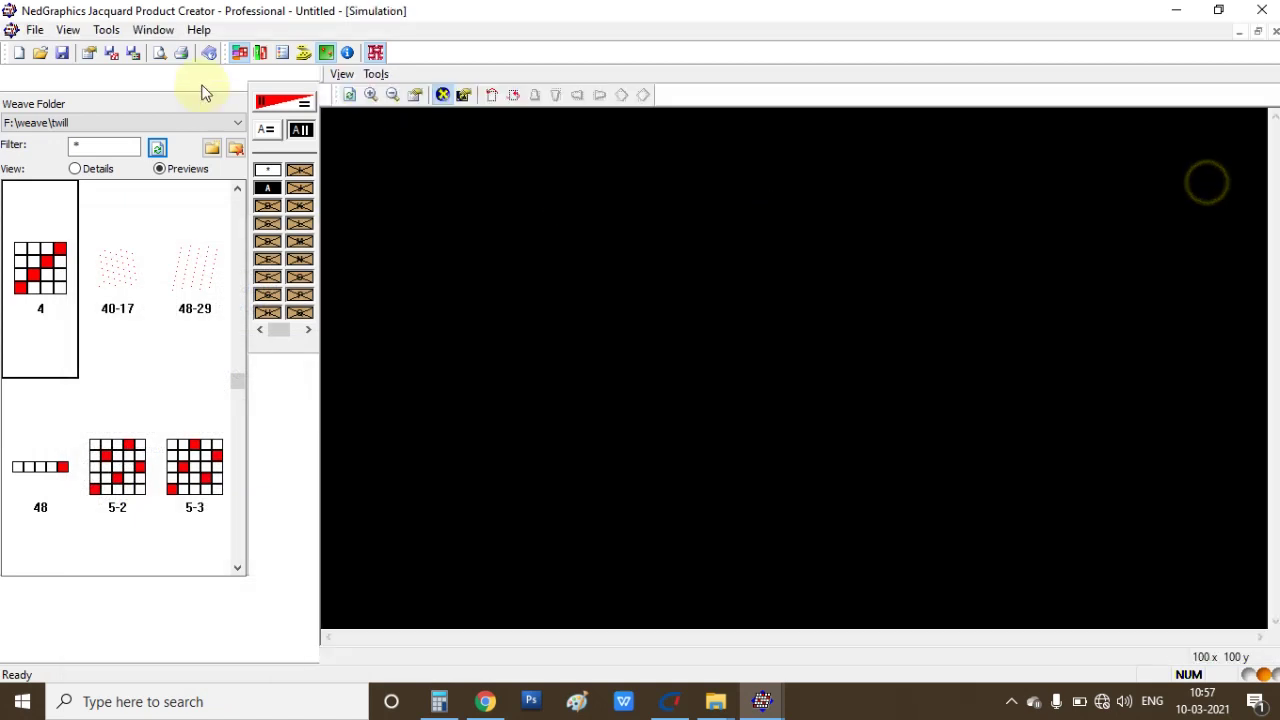
{"action": "left_click", "coordinate": [351, 95]}
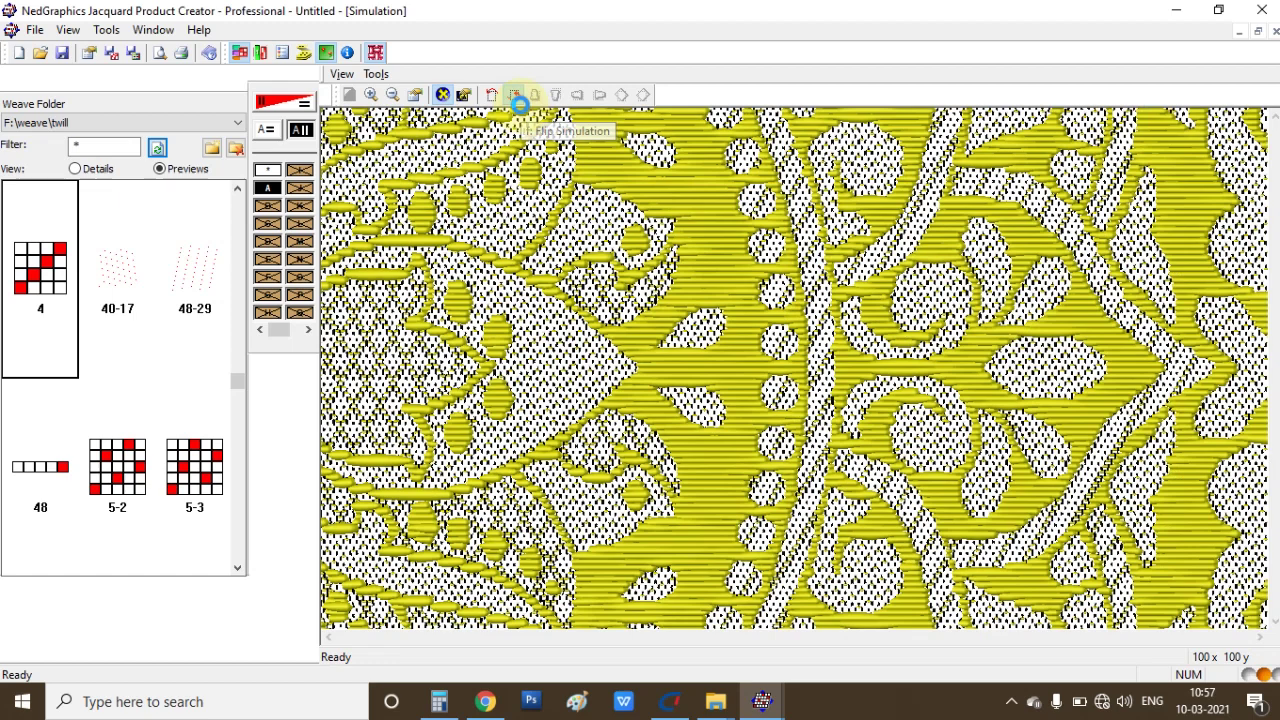
{"action": "left_click", "coordinate": [515, 96]}
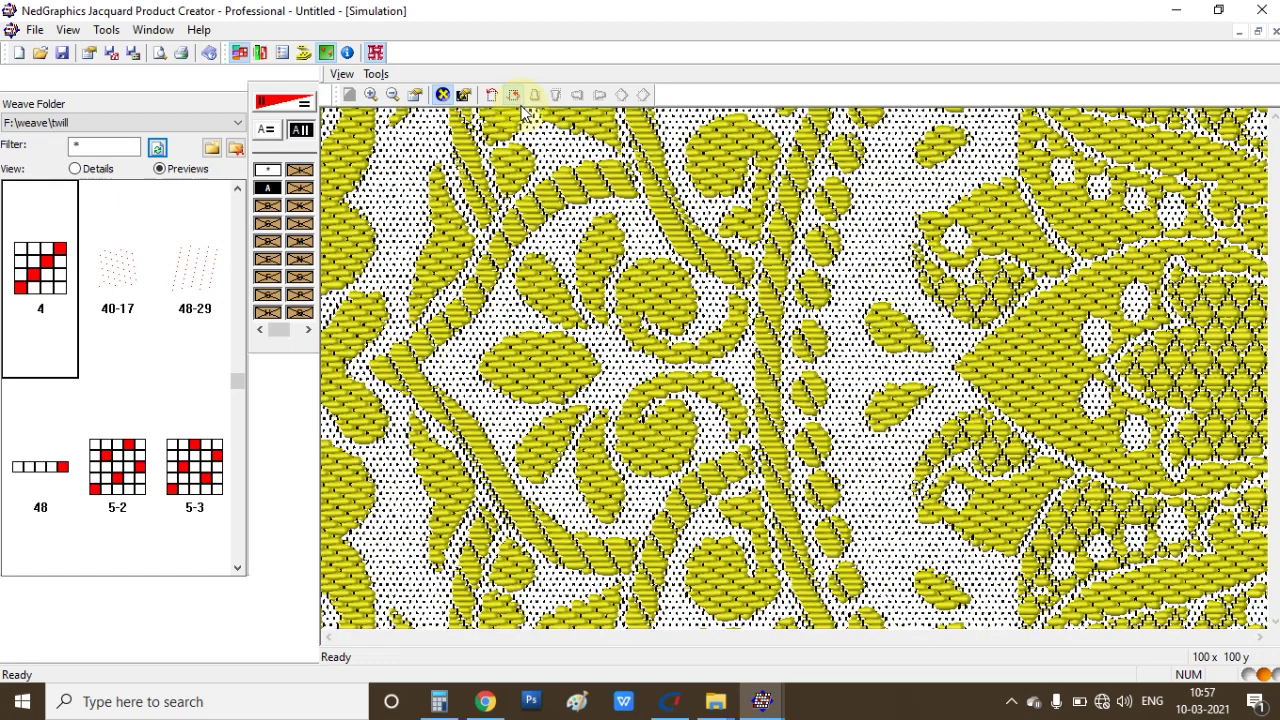
- Restore the simulation window from its maximized size, place it beside the design and stretch it taller
{"action": "left_click", "coordinate": [516, 98]}
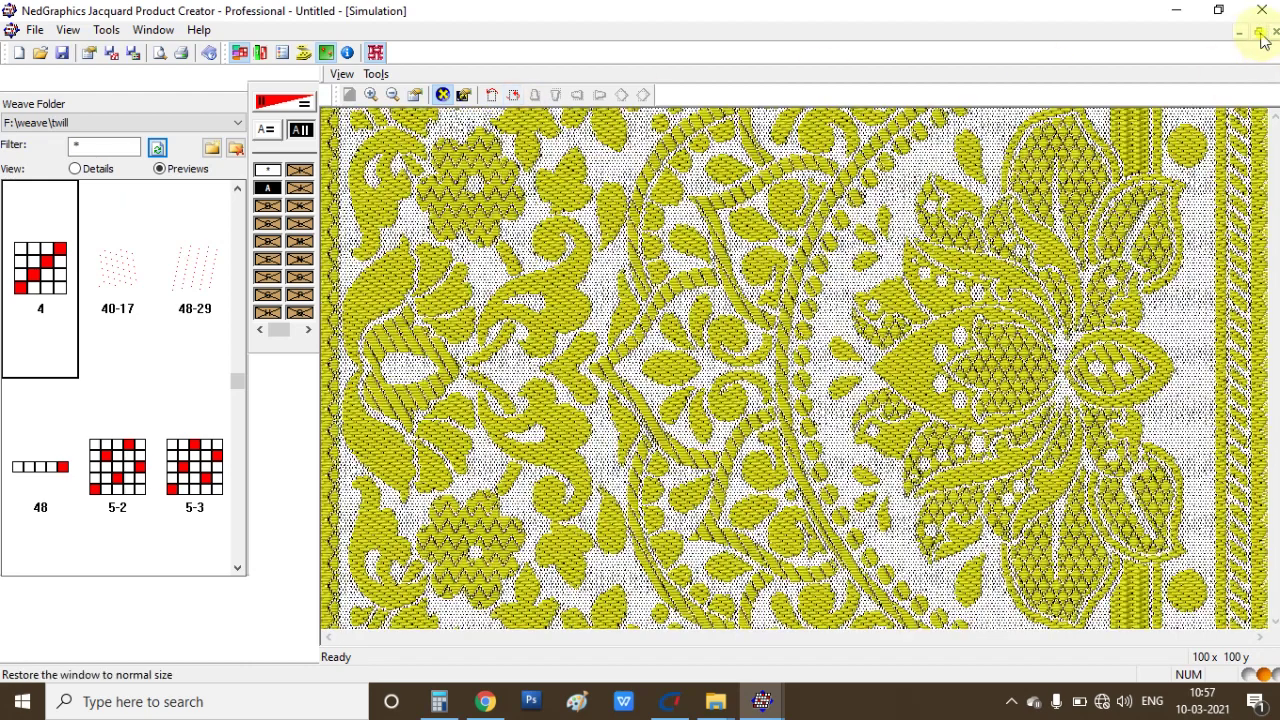
{"action": "left_click", "coordinate": [1260, 32]}
{"action": "left_click", "coordinate": [1128, 128]}
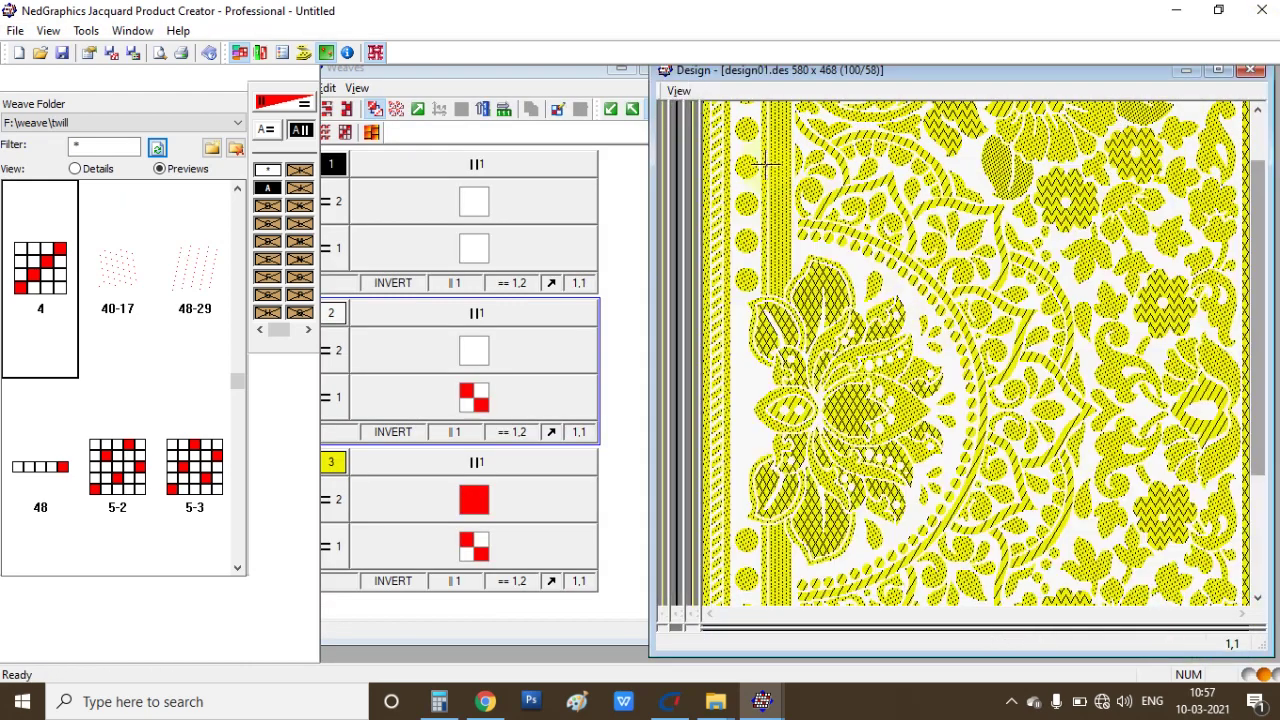
{"action": "left_click", "coordinate": [375, 52]}
{"action": "left_click", "coordinate": [851, 223]}
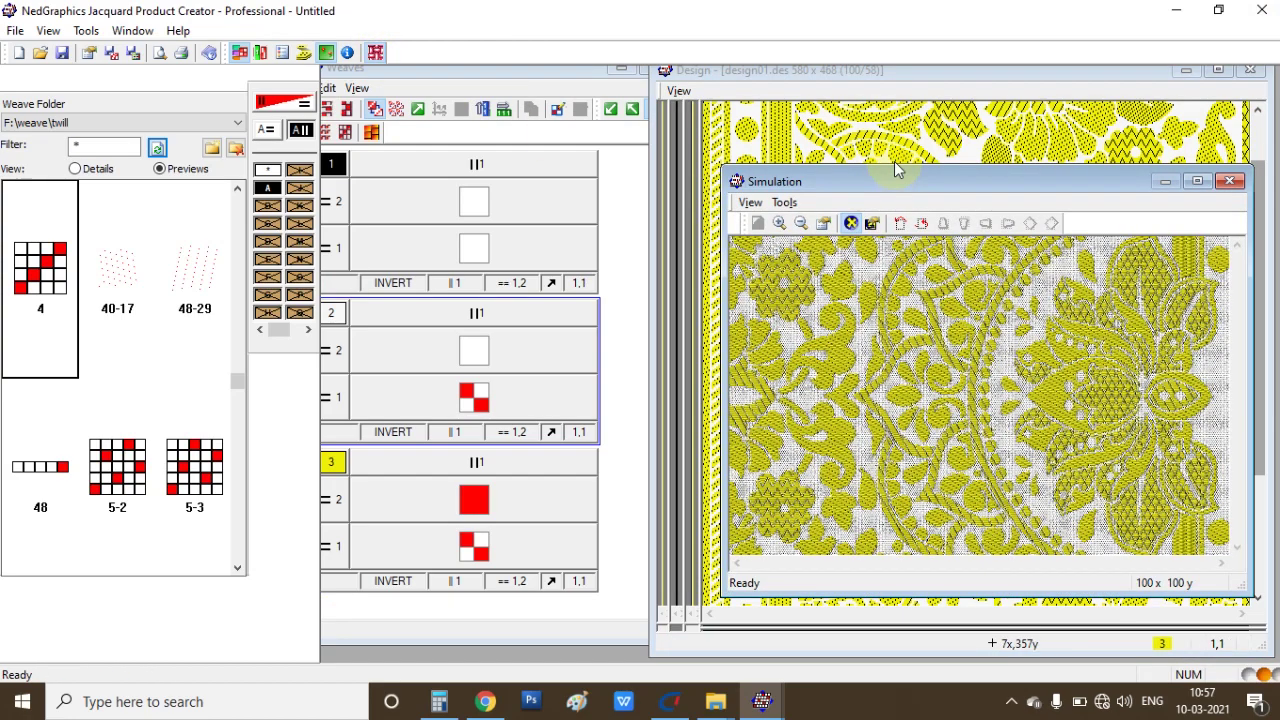
{"action": "left_click_drag", "start_coordinate": [894, 161], "coordinate": [535, 67]}
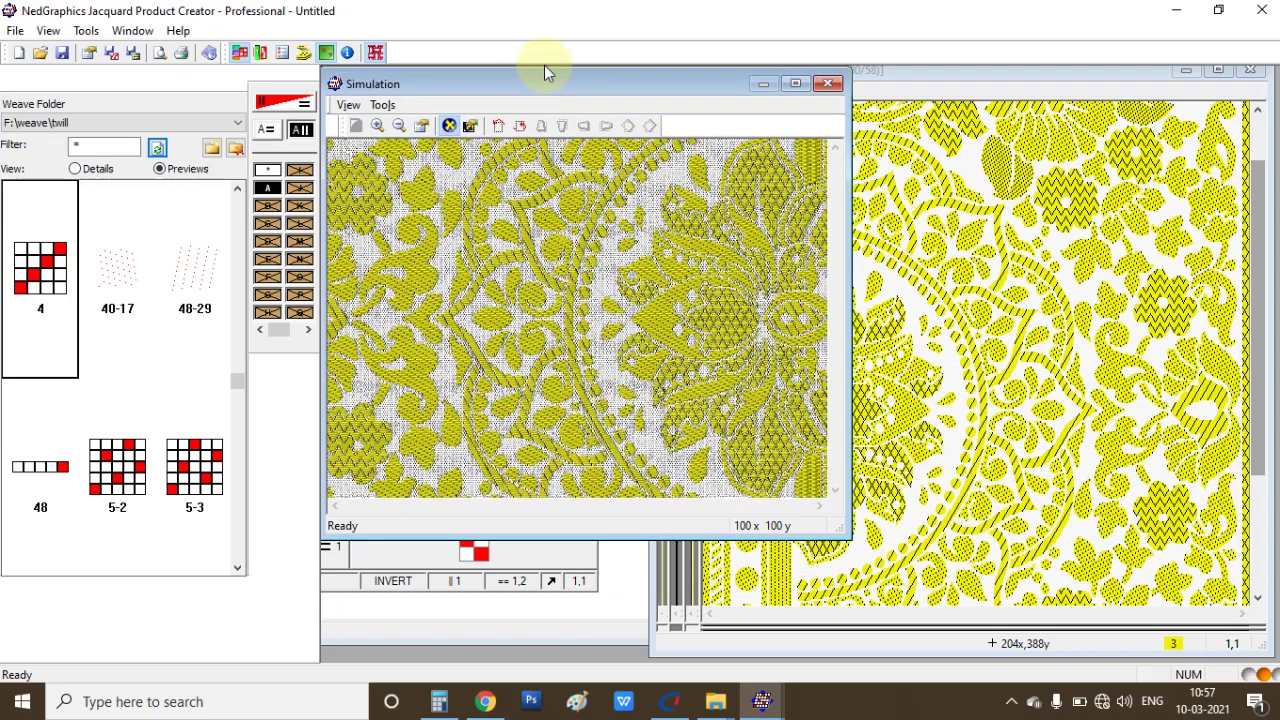
{"action": "left_click_drag", "start_coordinate": [591, 538], "coordinate": [594, 642]}
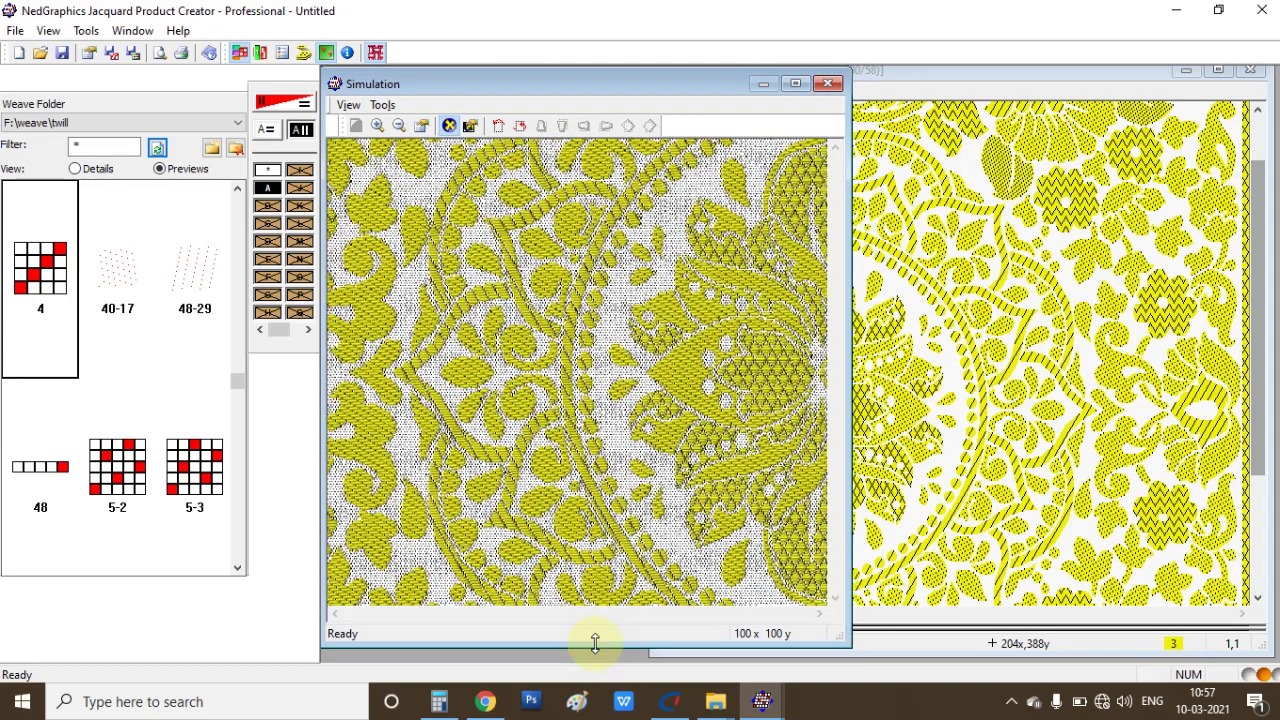
- Compare the simulated fabric with the design's large flower motif, examining the crosshatched centre and surrounding dotted fill up close
{"action": "left_click", "coordinate": [918, 404]}
{"action": "scroll", "coordinate": [918, 404], "scroll_direction": "up", "scroll_amount": 1}
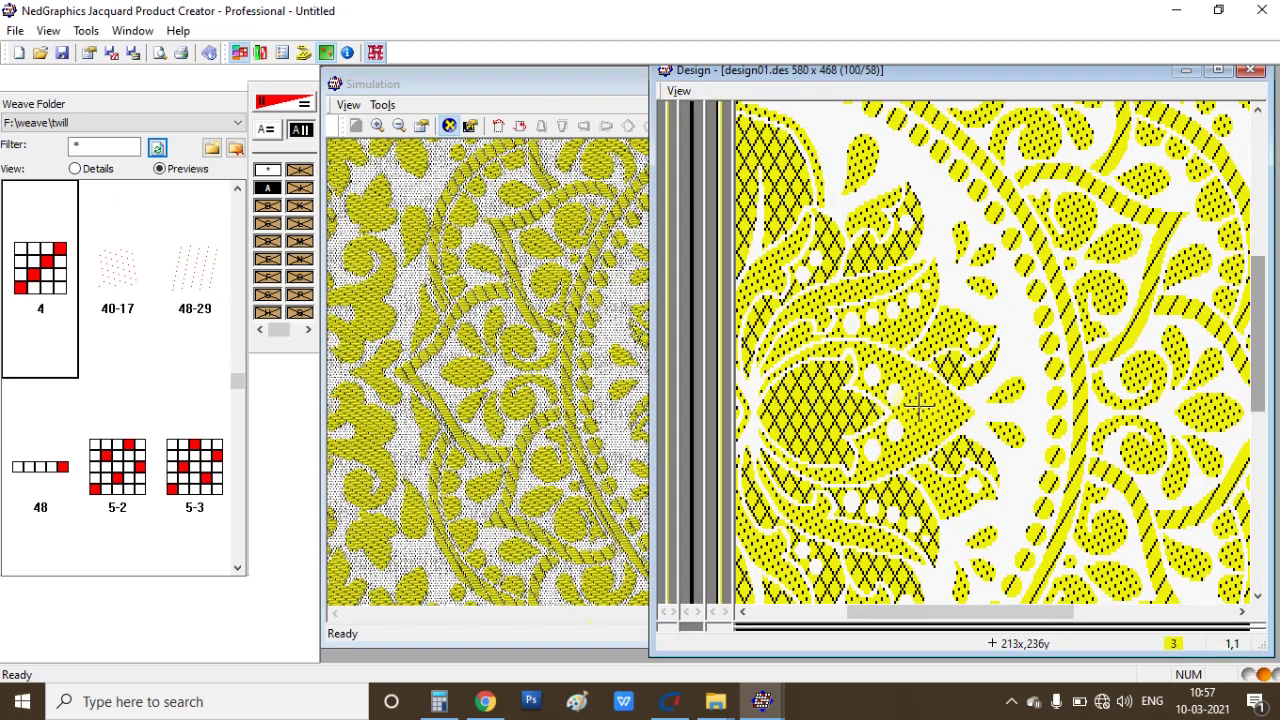
{"action": "left_click", "coordinate": [615, 348]}
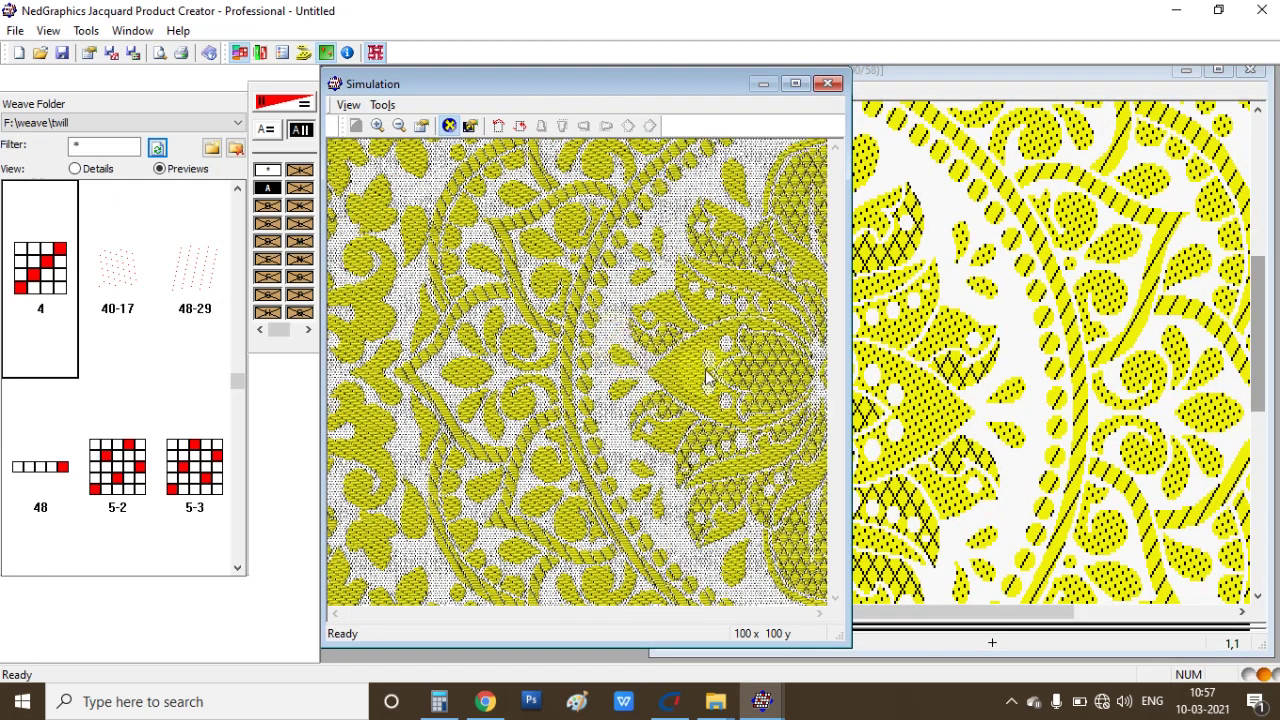
{"action": "left_click", "coordinate": [918, 428]}
{"action": "scroll", "coordinate": [918, 428], "scroll_direction": "up", "scroll_amount": 2}
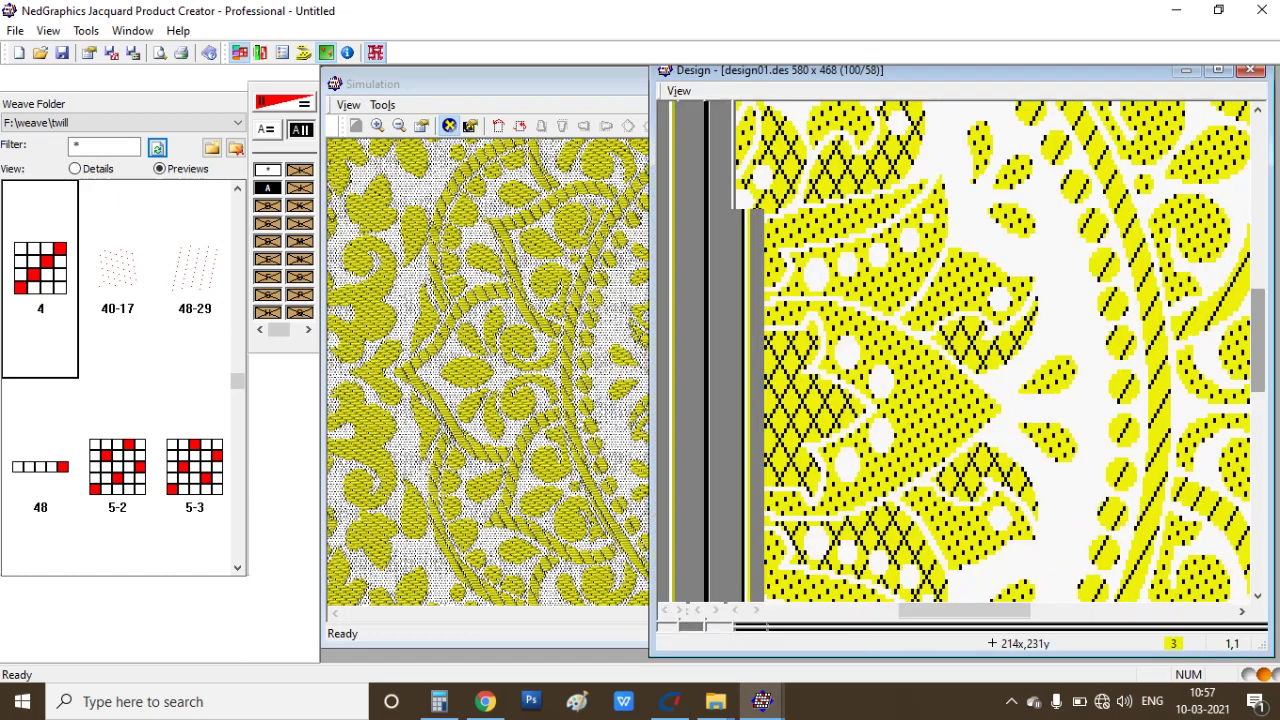
{"action": "scroll", "coordinate": [918, 428], "scroll_direction": "up", "scroll_amount": 3}
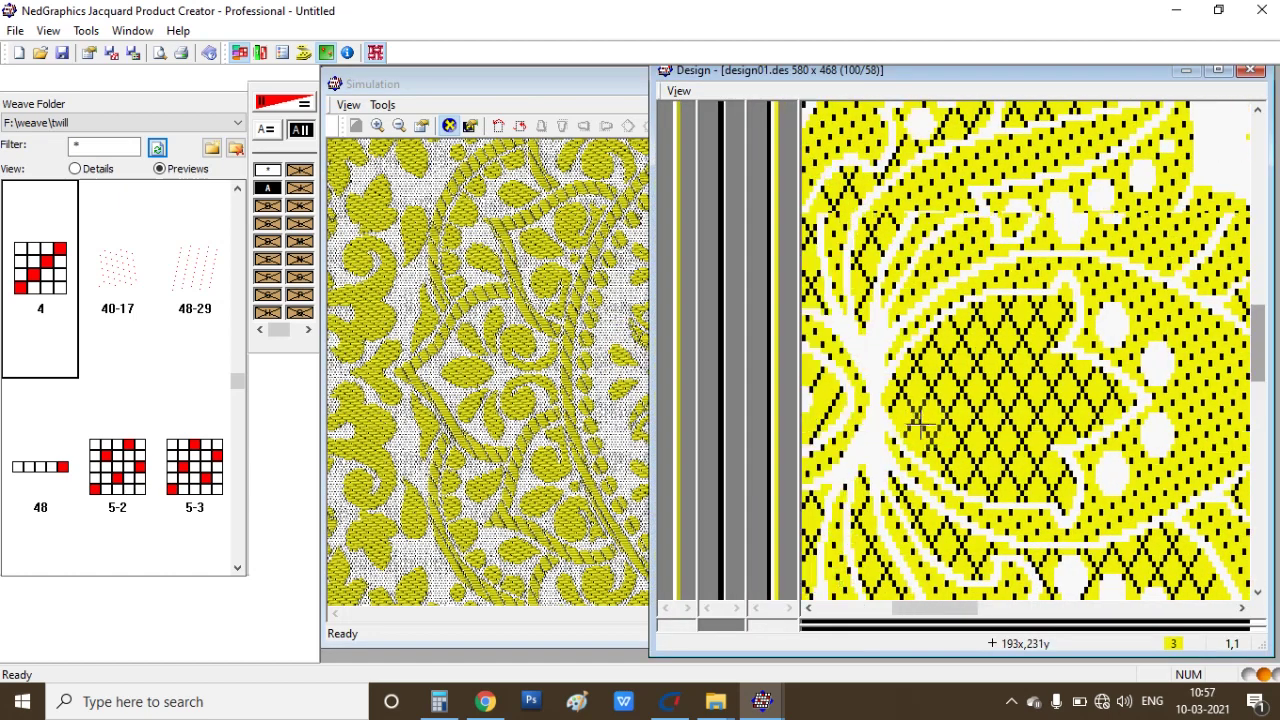
{"action": "left_click", "coordinate": [559, 388]}
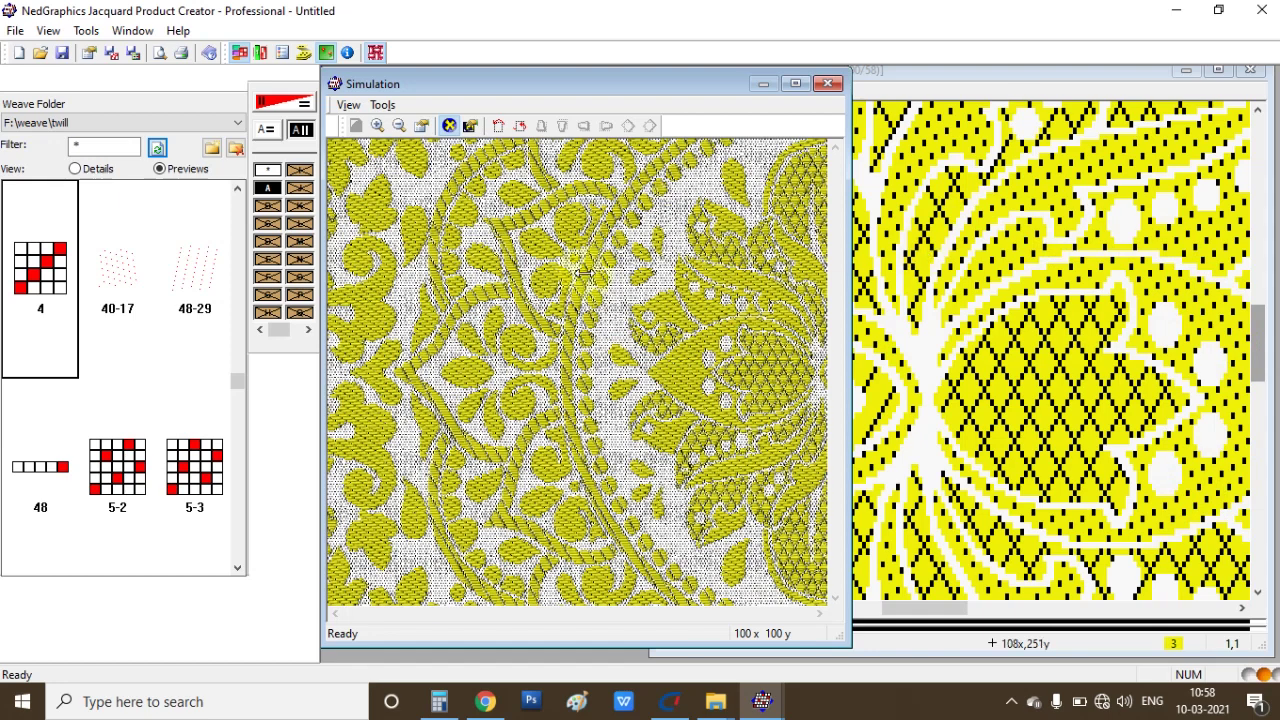
- Compare the simulated fabric with the design at overview scale, and close the simulation window
{"action": "left_click", "coordinate": [1012, 330]}
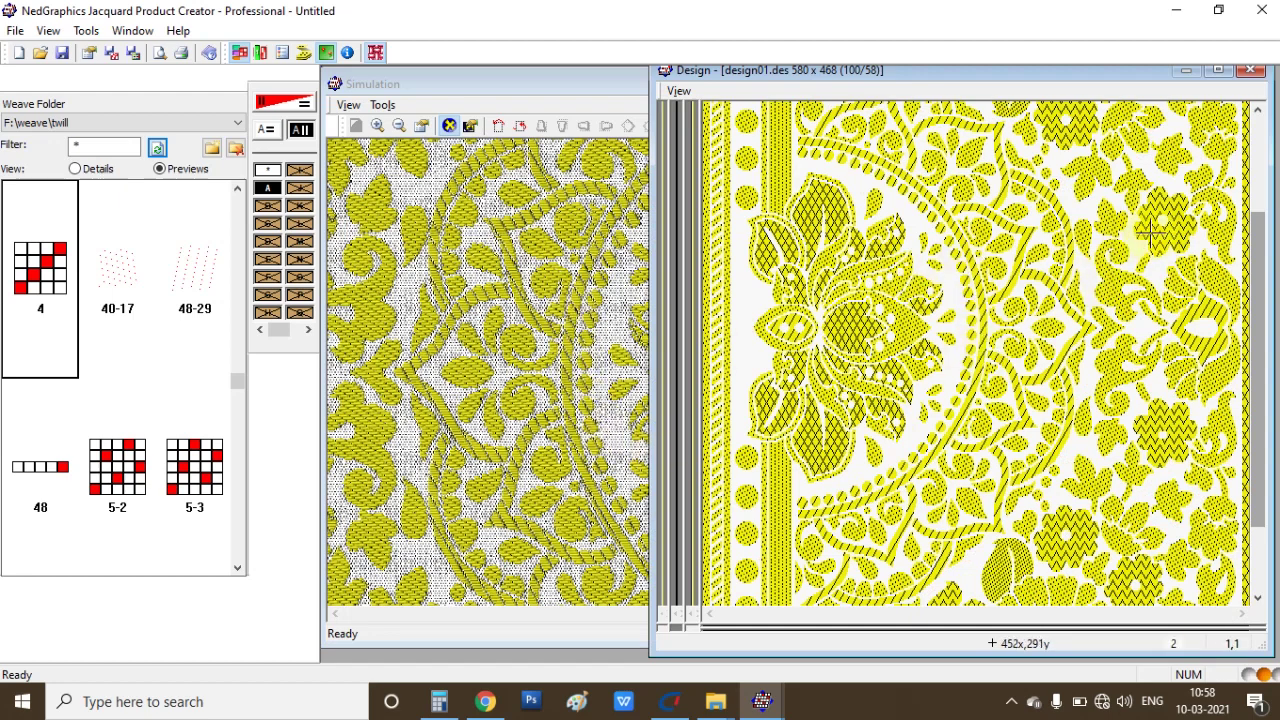
{"action": "left_click", "coordinate": [378, 407]}
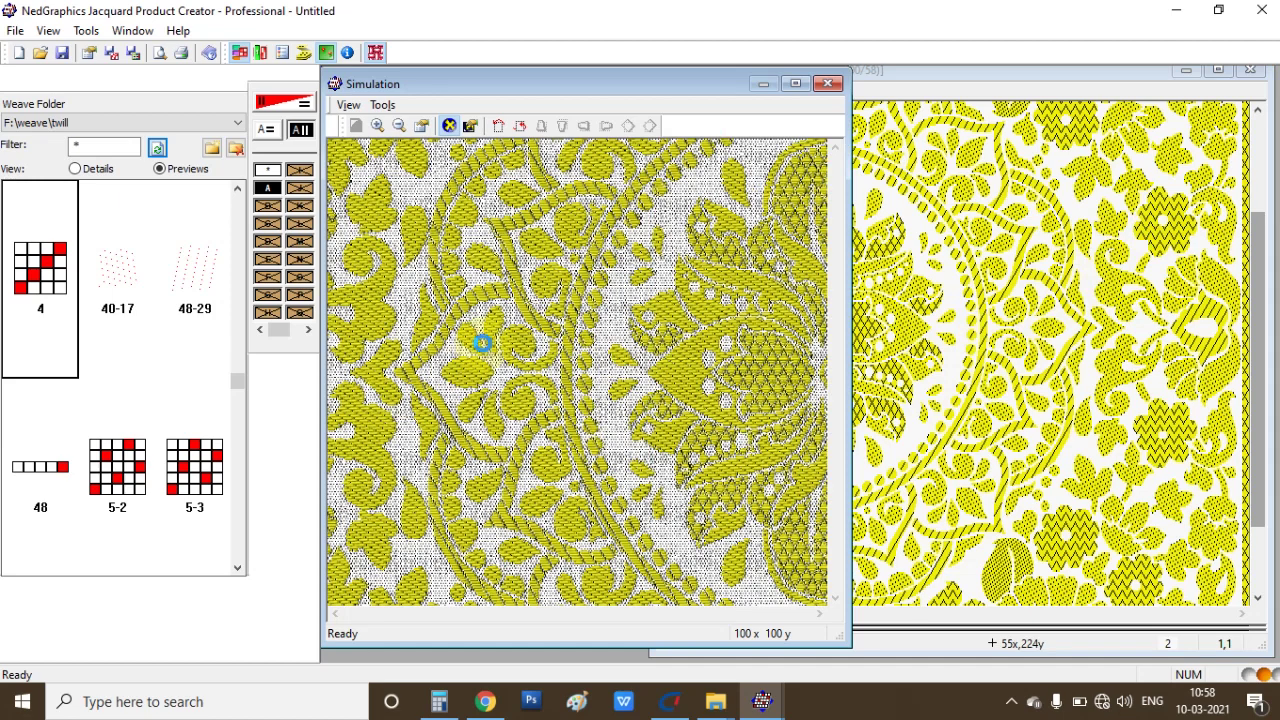
{"action": "left_click", "coordinate": [475, 343]}
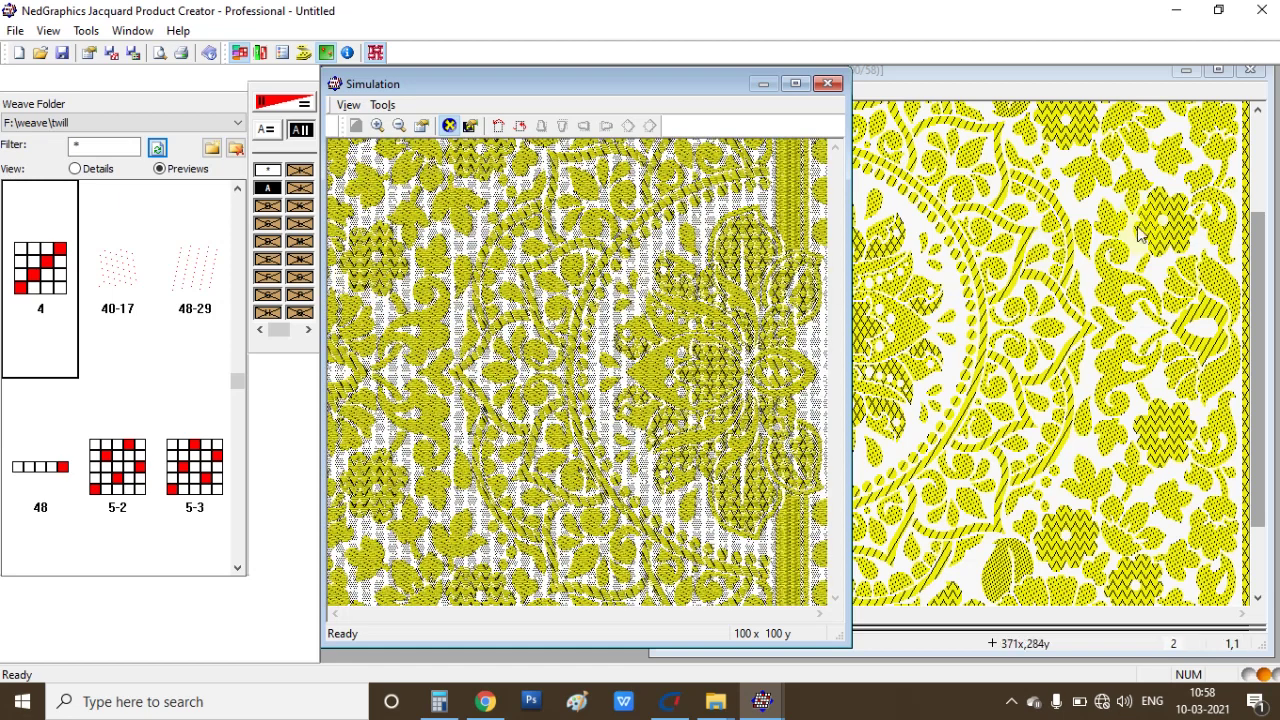
{"action": "left_click", "coordinate": [251, 308]}
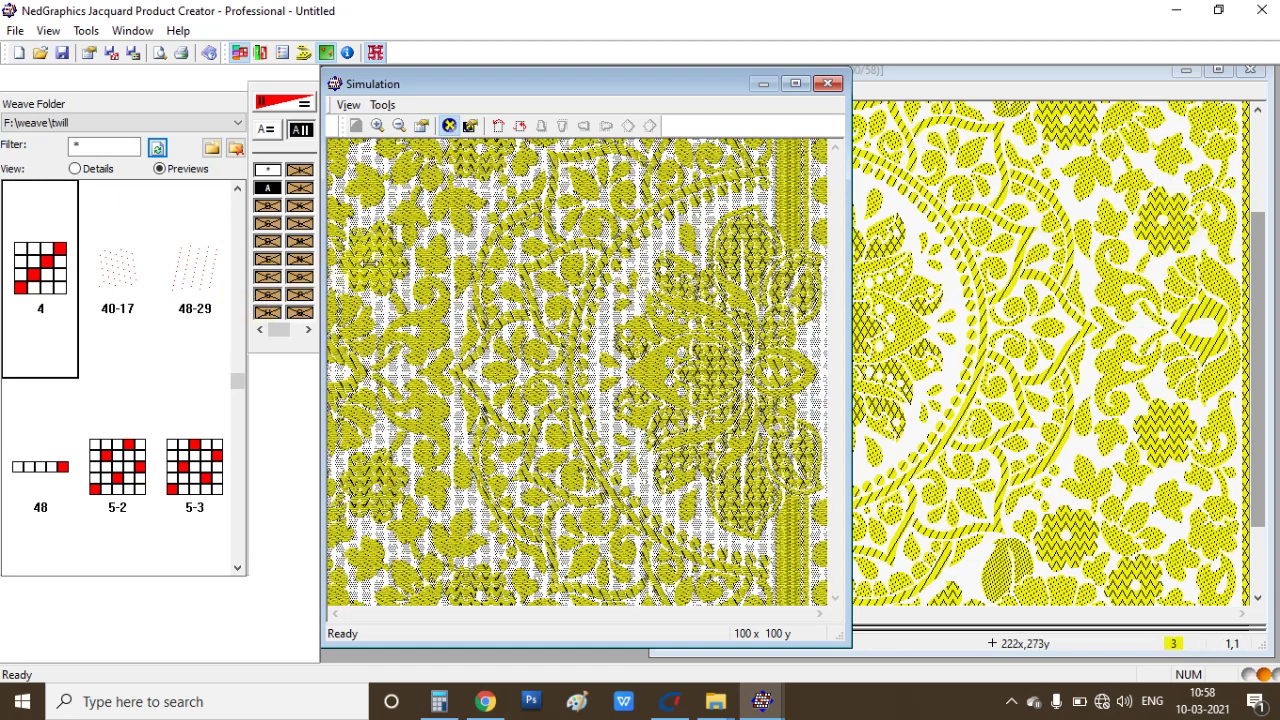
{"action": "left_click", "coordinate": [827, 83]}
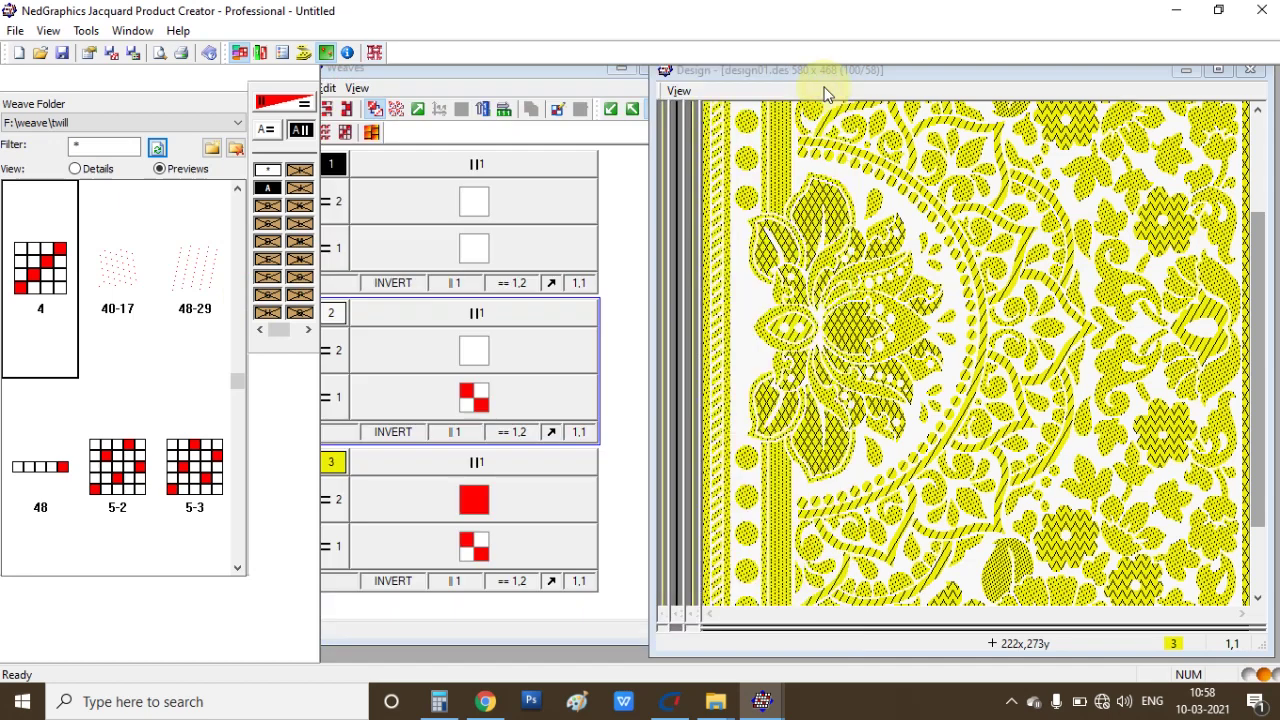